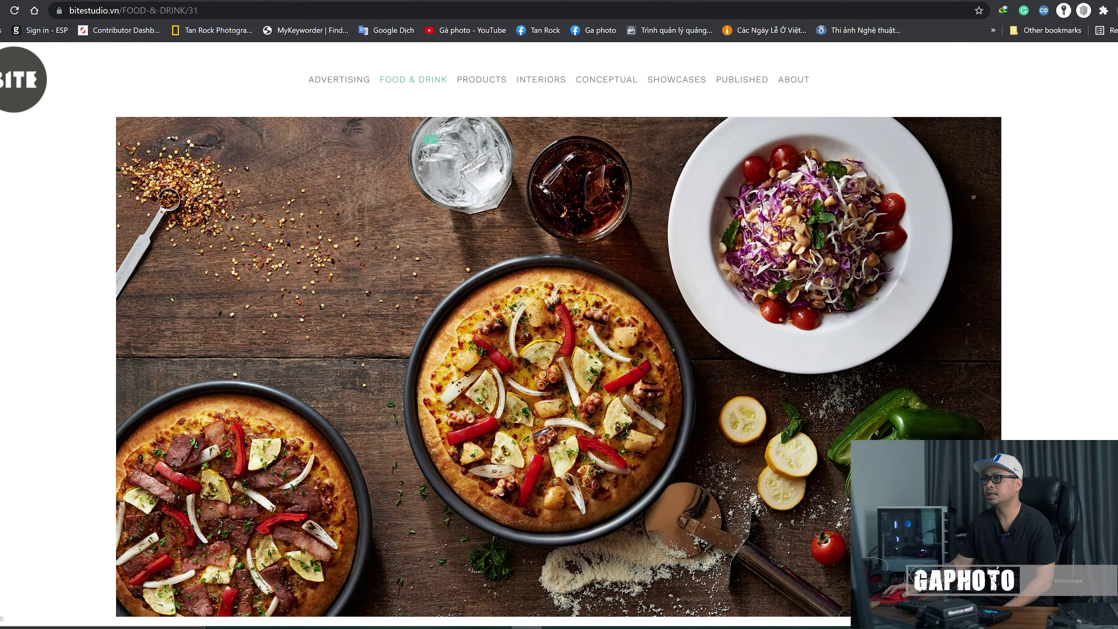
# - Open the studio's product photography portfolio and look through the whole gallery of advertising shots
pyautogui.click(482, 82)
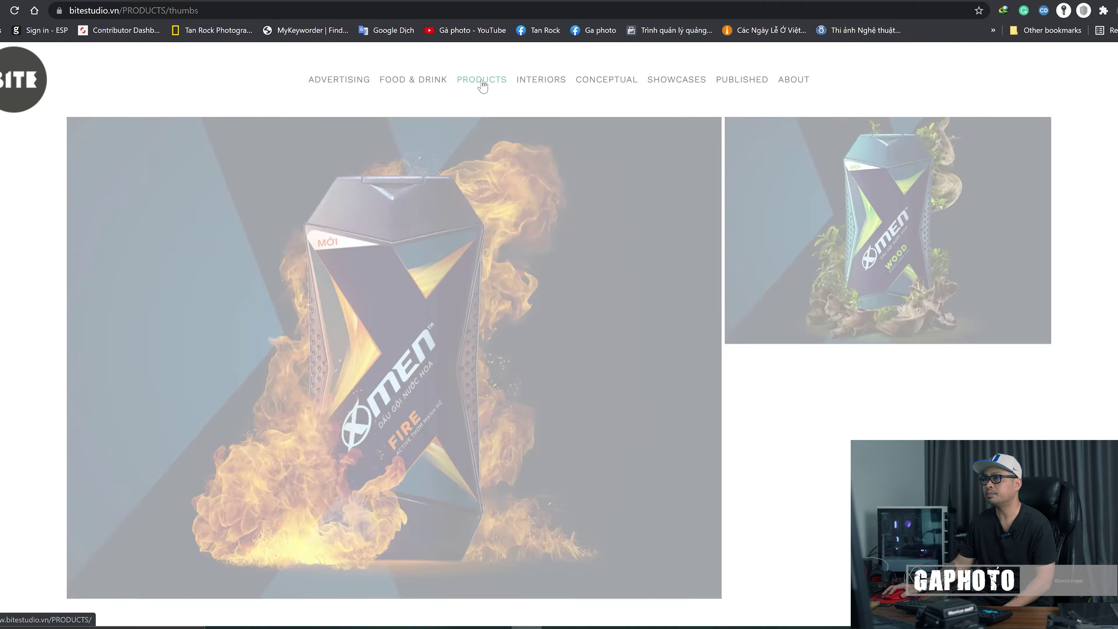
pyautogui.scroll(-3, 546, 191)
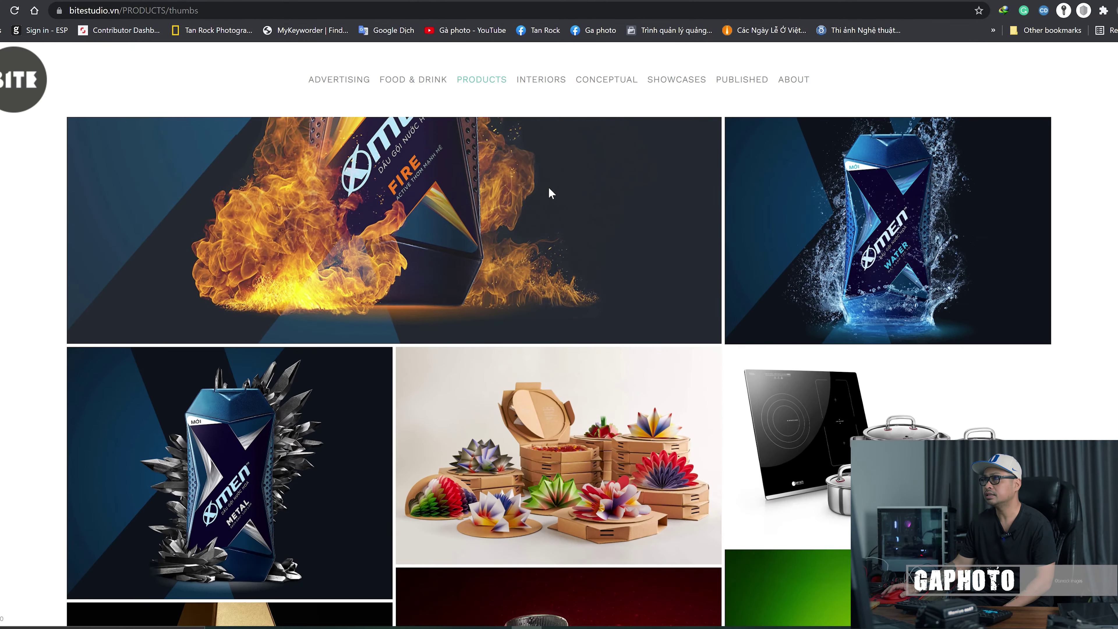
pyautogui.scroll(-10, 521, 179)
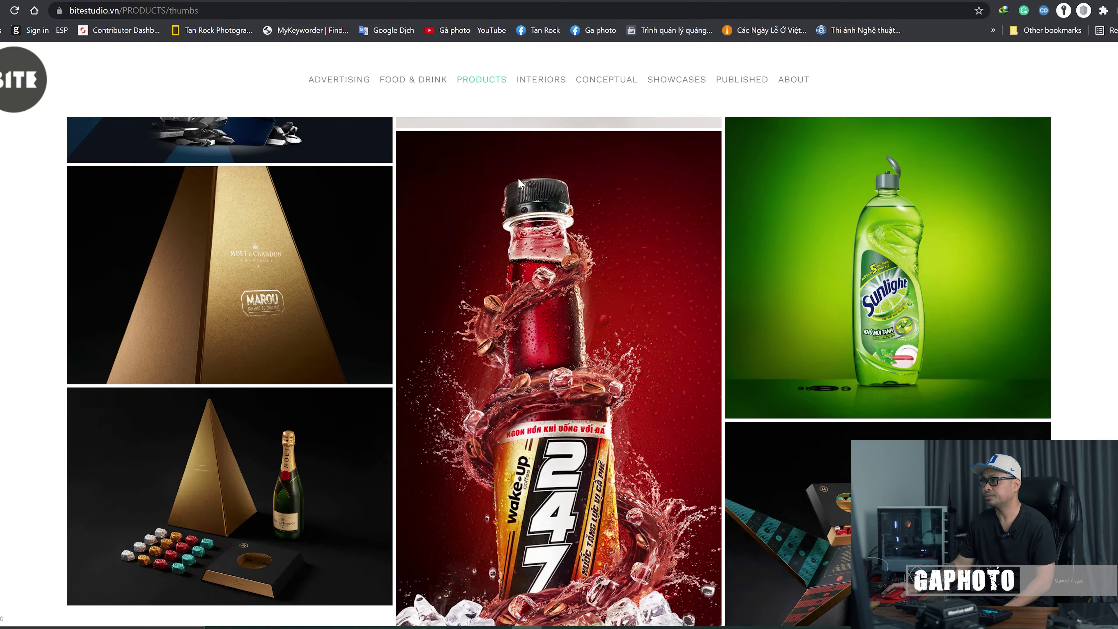
pyautogui.scroll(-8, 522, 179)
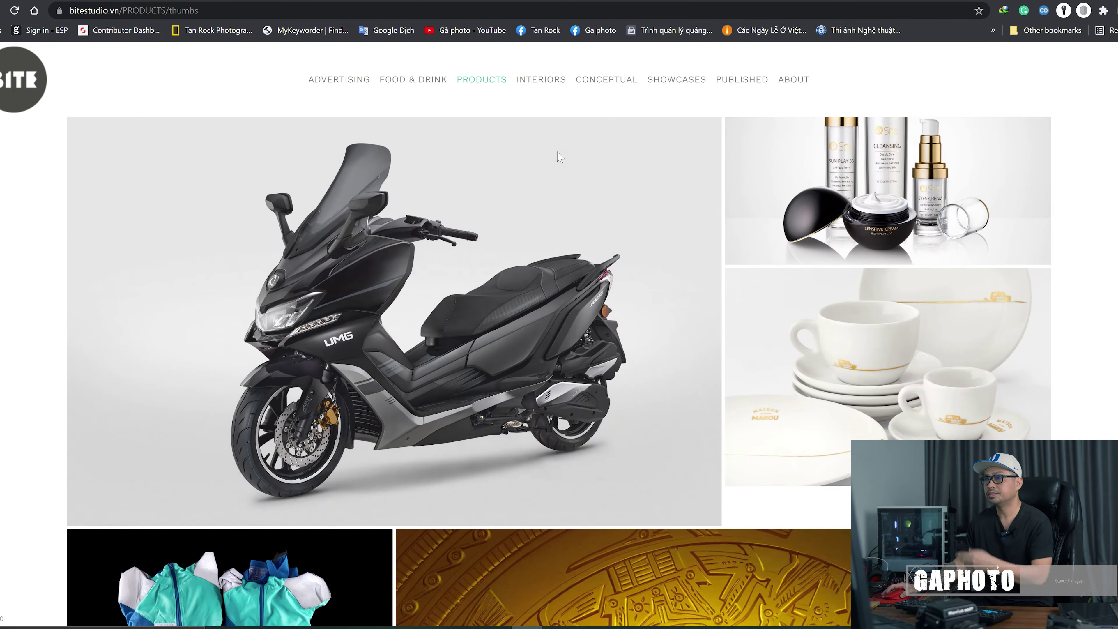
pyautogui.scroll(-15, 560, 153)
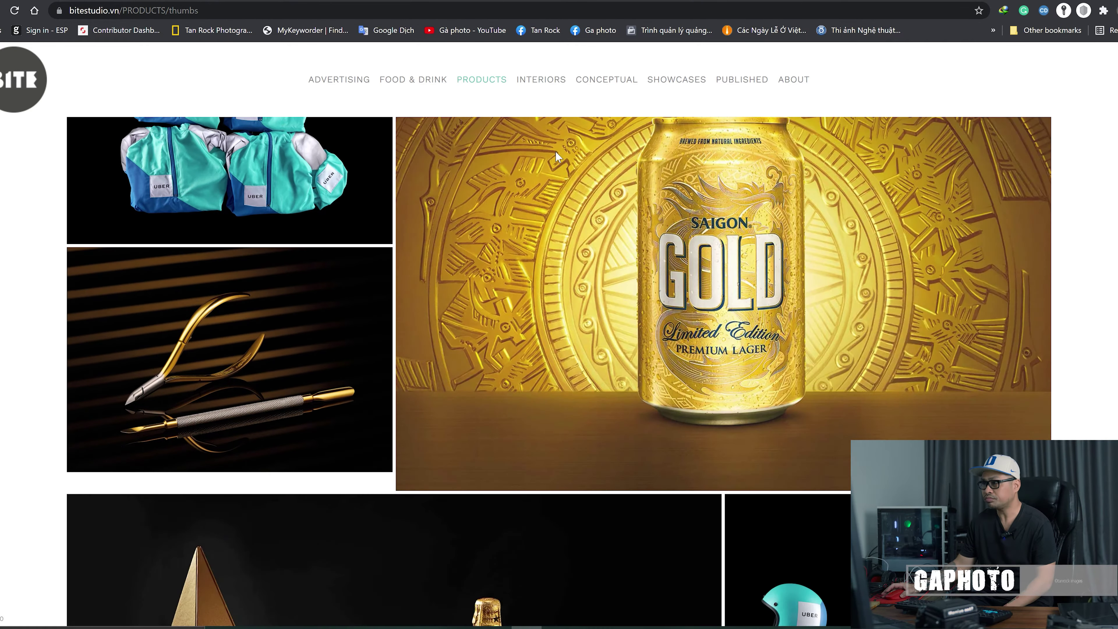
pyautogui.scroll(-8, 557, 159)
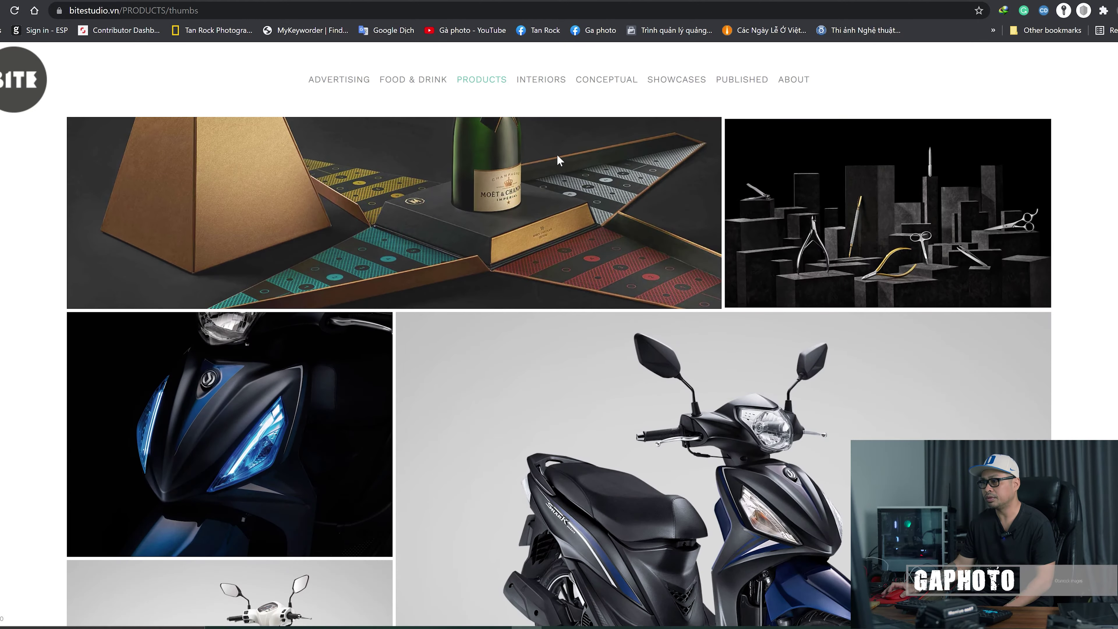
pyautogui.scroll(-13, 557, 153)
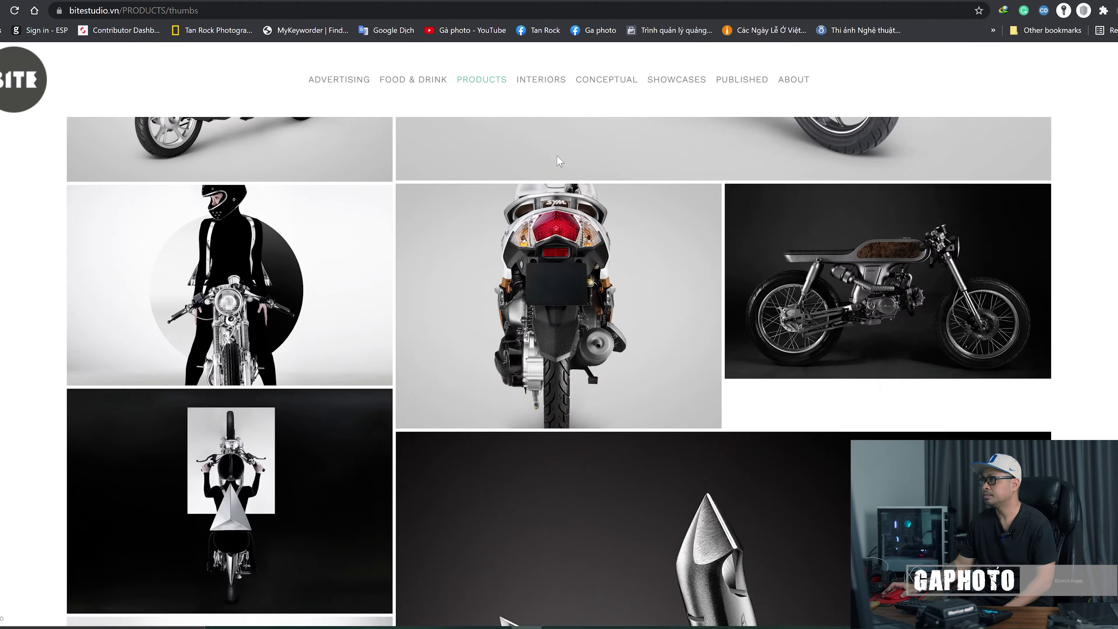
pyautogui.scroll(-1, 557, 159)
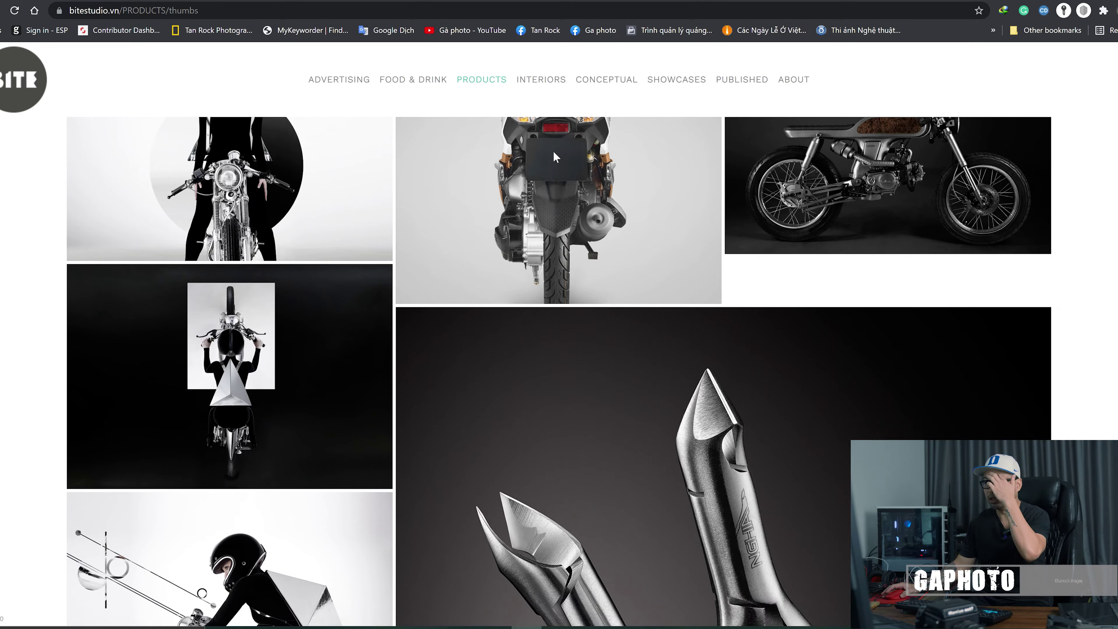
pyautogui.scroll(-13, 555, 153)
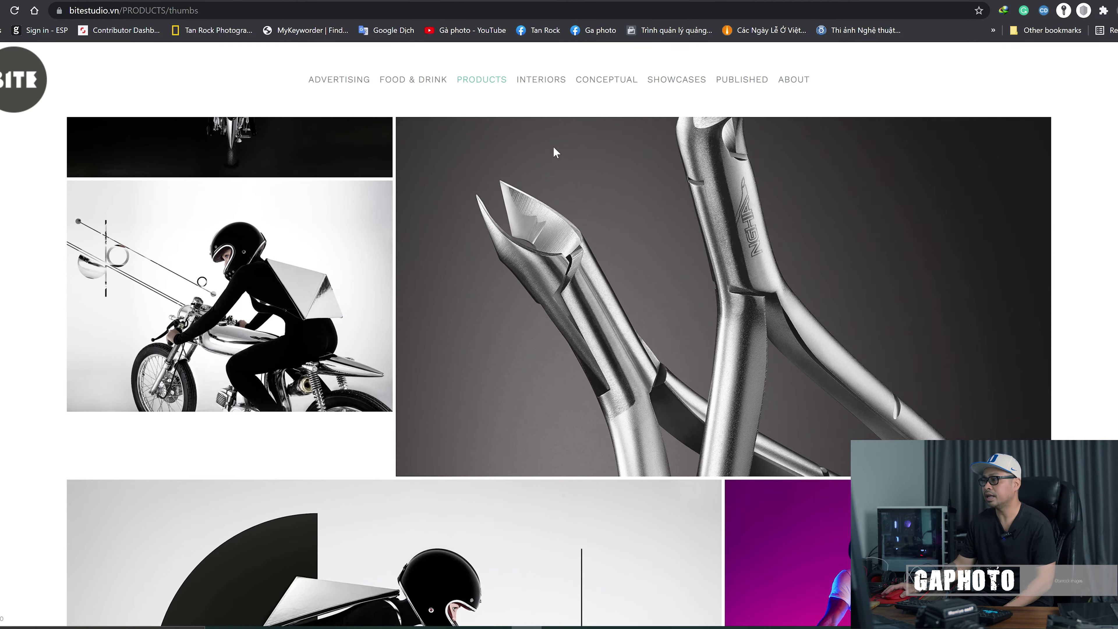
pyautogui.scroll(7, 552, 147)
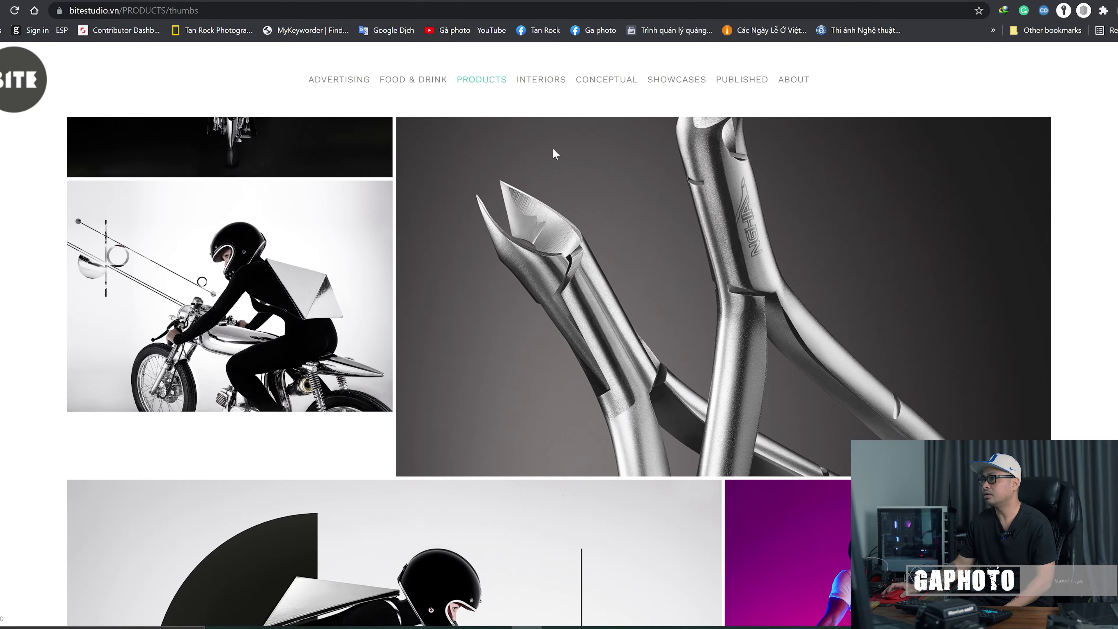
pyautogui.scroll(-12, 660, 264)
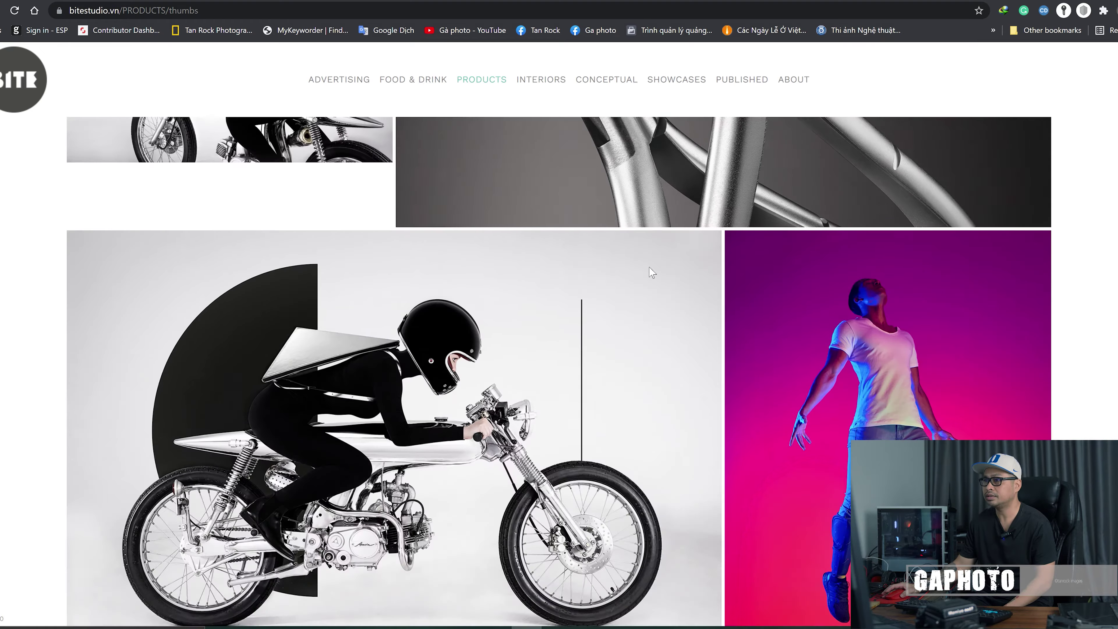
pyautogui.scroll(-16, 651, 272)
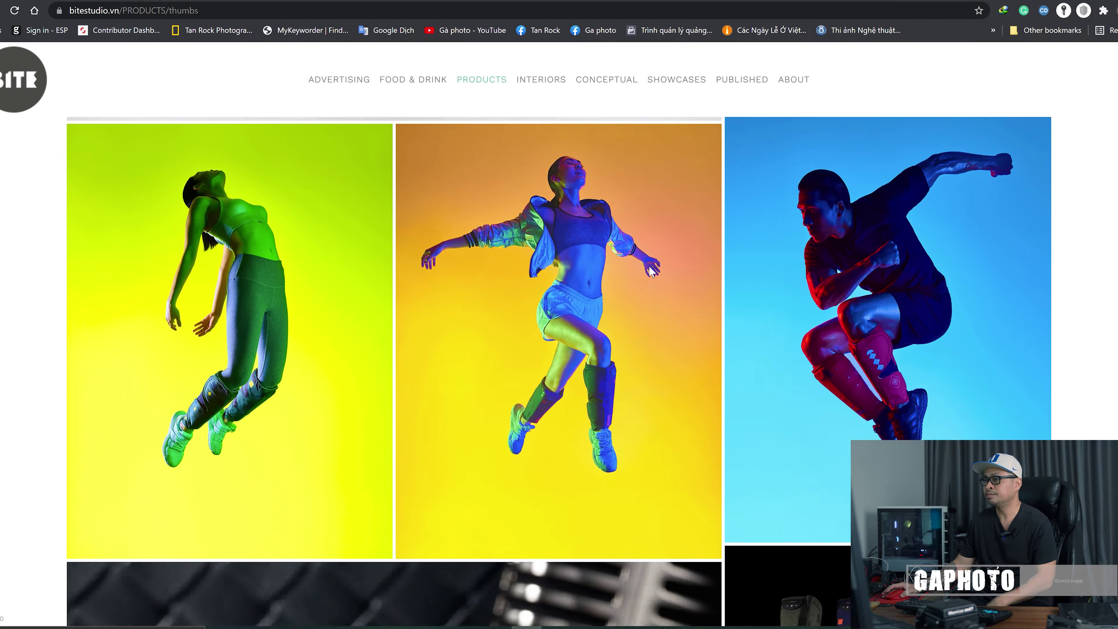
pyautogui.scroll(-18, 649, 264)
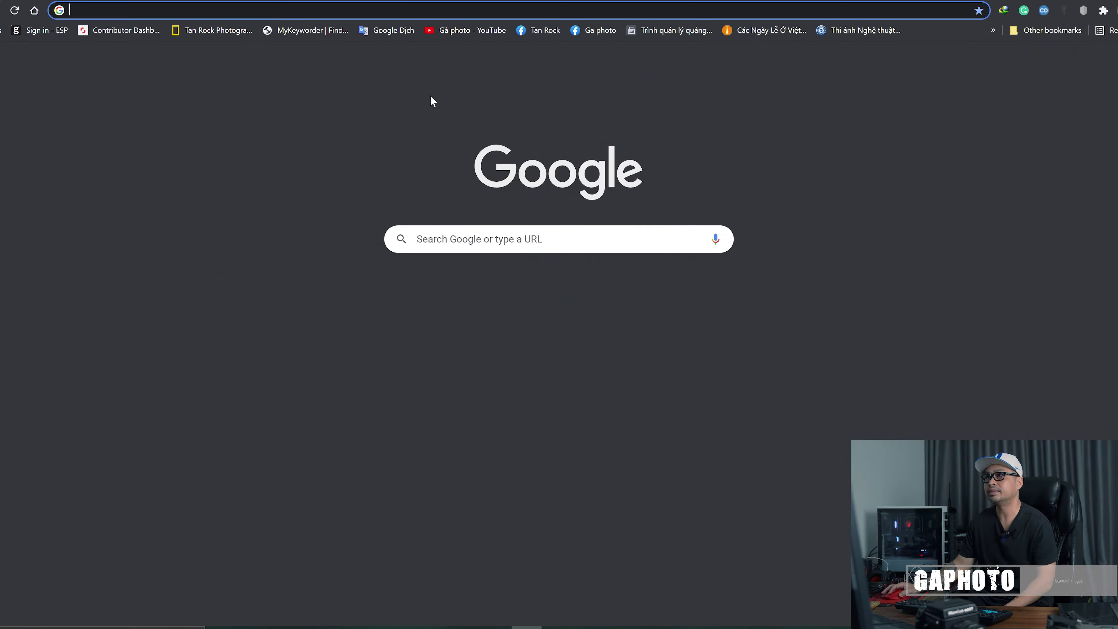
# - Search Google for "phở thìn by sol"
pyautogui.hotkey('ctrl', 'l')
pyautogui.write('Ph')
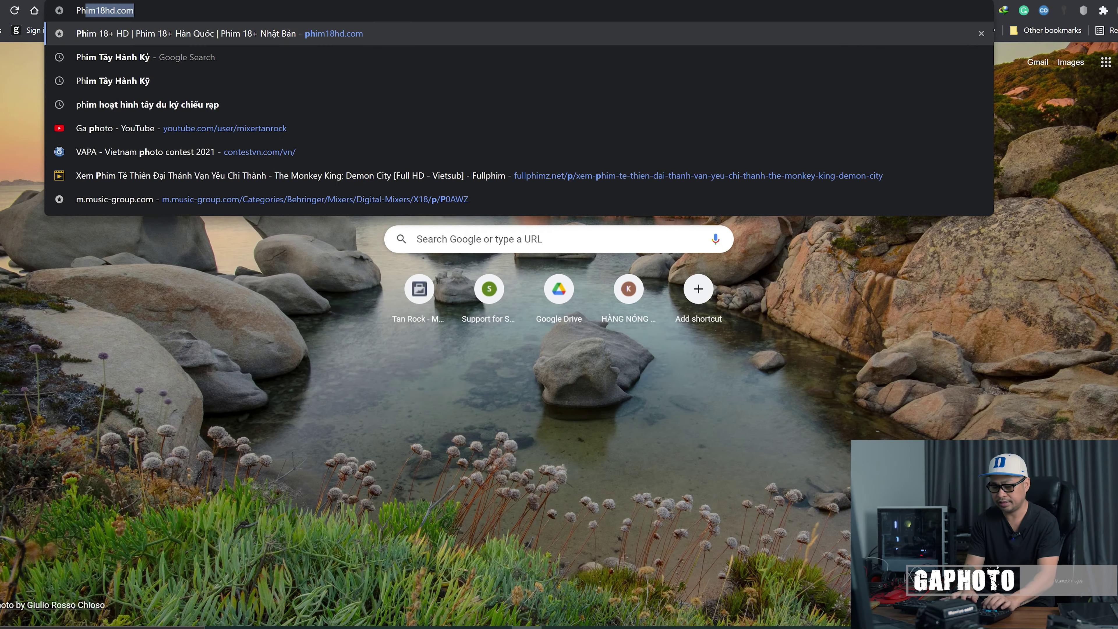
pyautogui.write('ở Thìn')
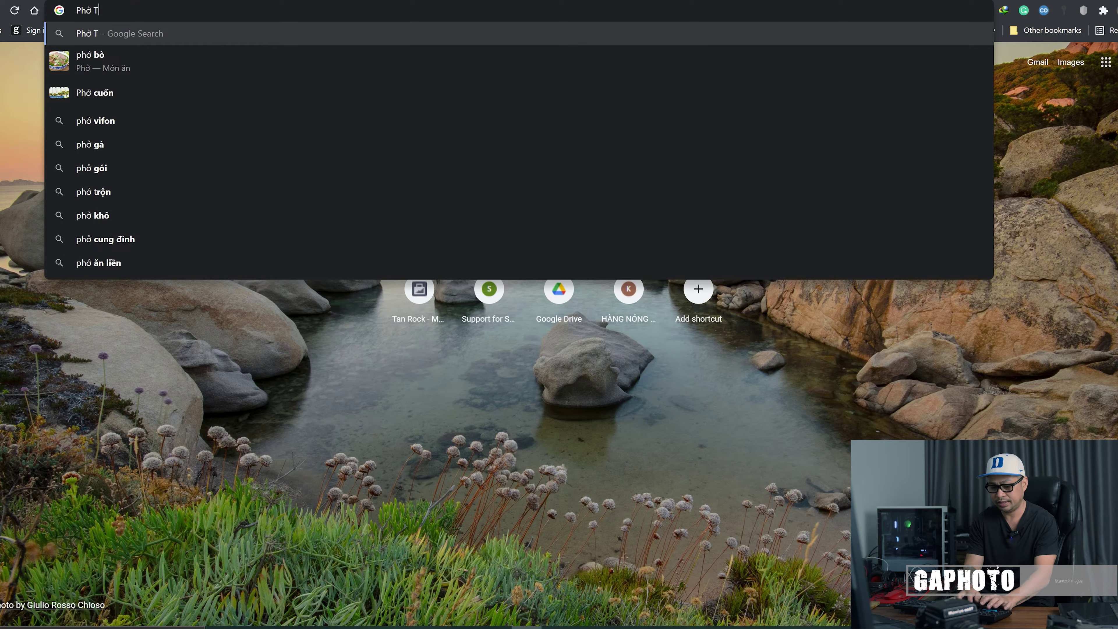
pyautogui.press('Down')
pyautogui.press('Return')
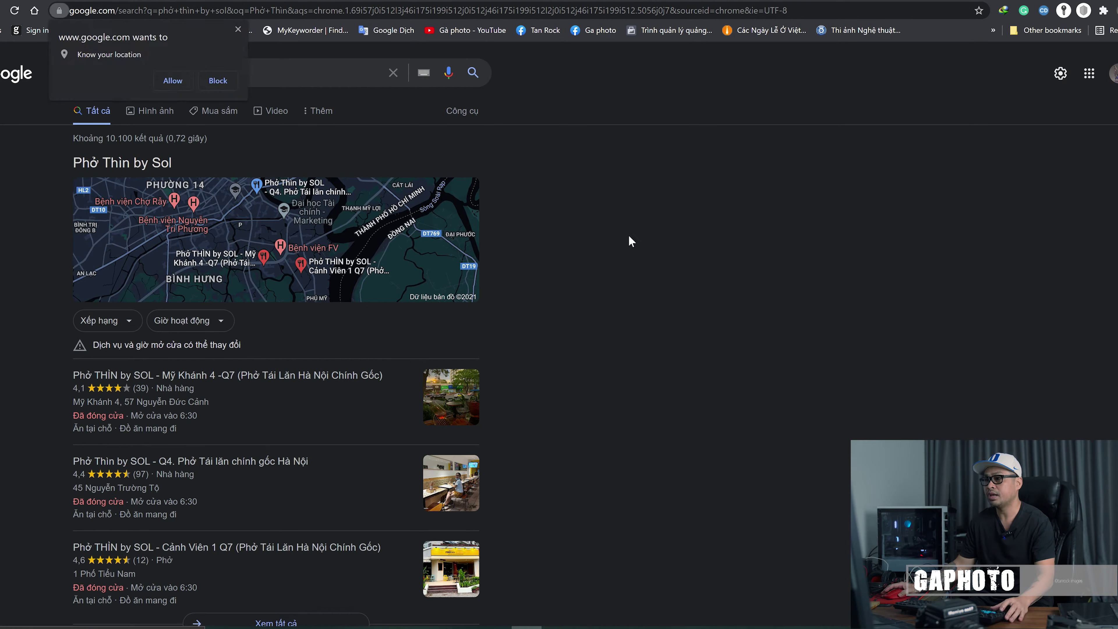
# - Open the Foody listing for the restaurant's Quận 4 branch and examine its cover photo, menu, albums and reviews
pyautogui.scroll(-5, 634, 234)
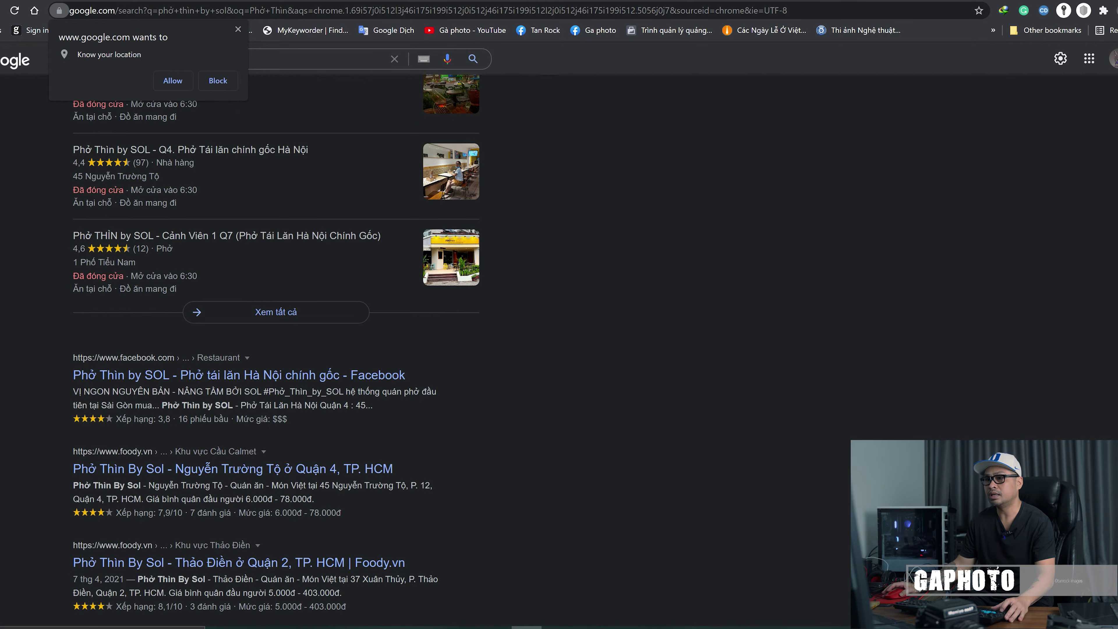
pyautogui.click(233, 480)
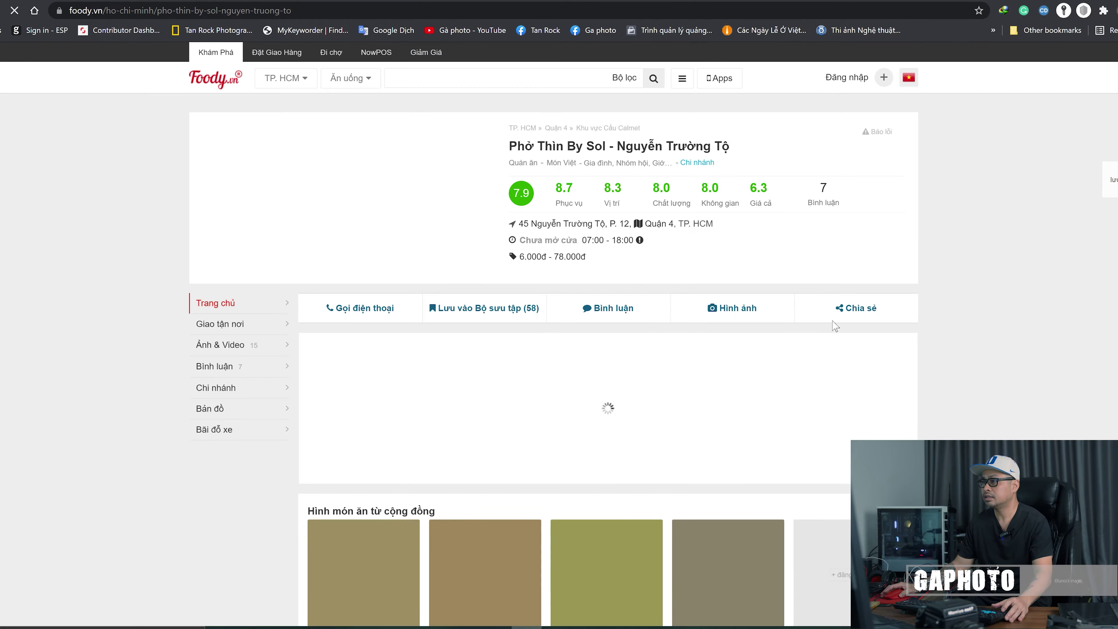
pyautogui.scroll(-5, 830, 327)
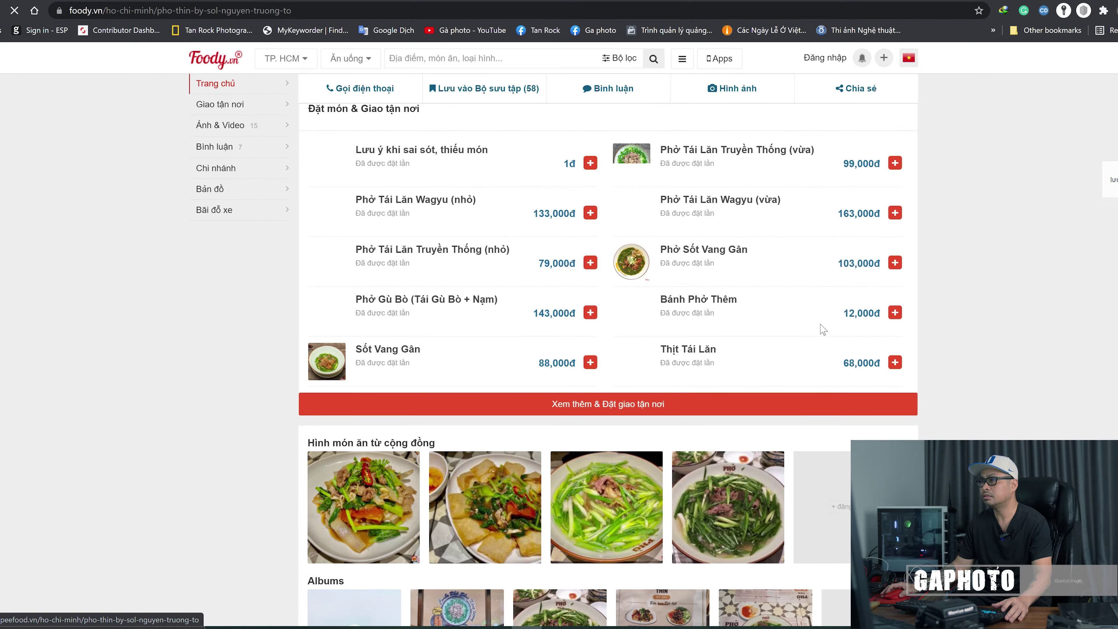
pyautogui.scroll(5, 822, 328)
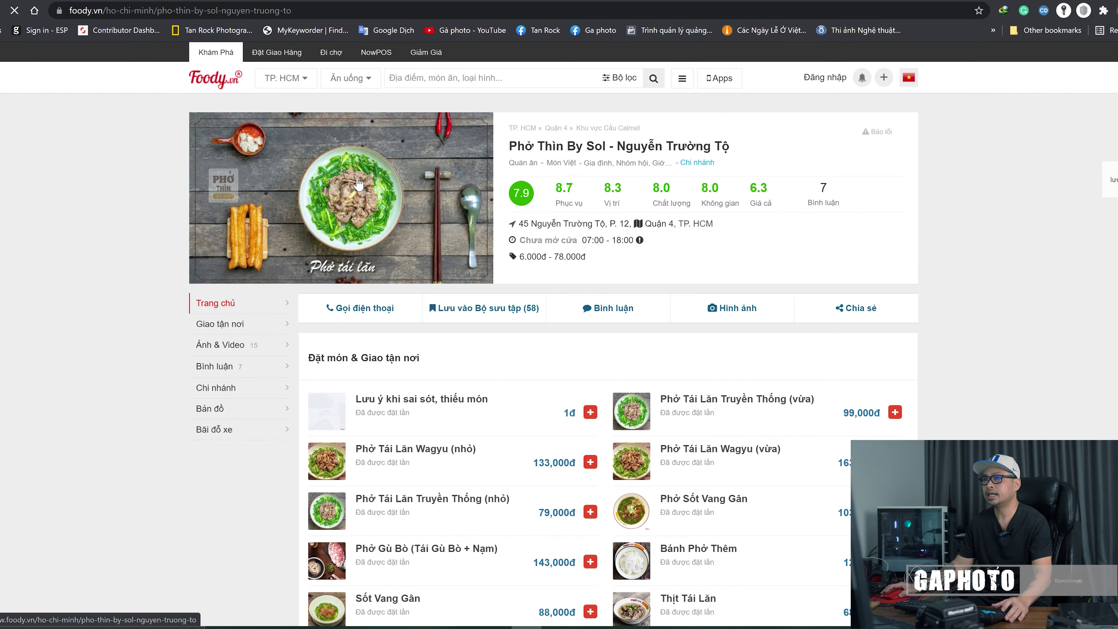
pyautogui.scroll(-15, 350, 203)
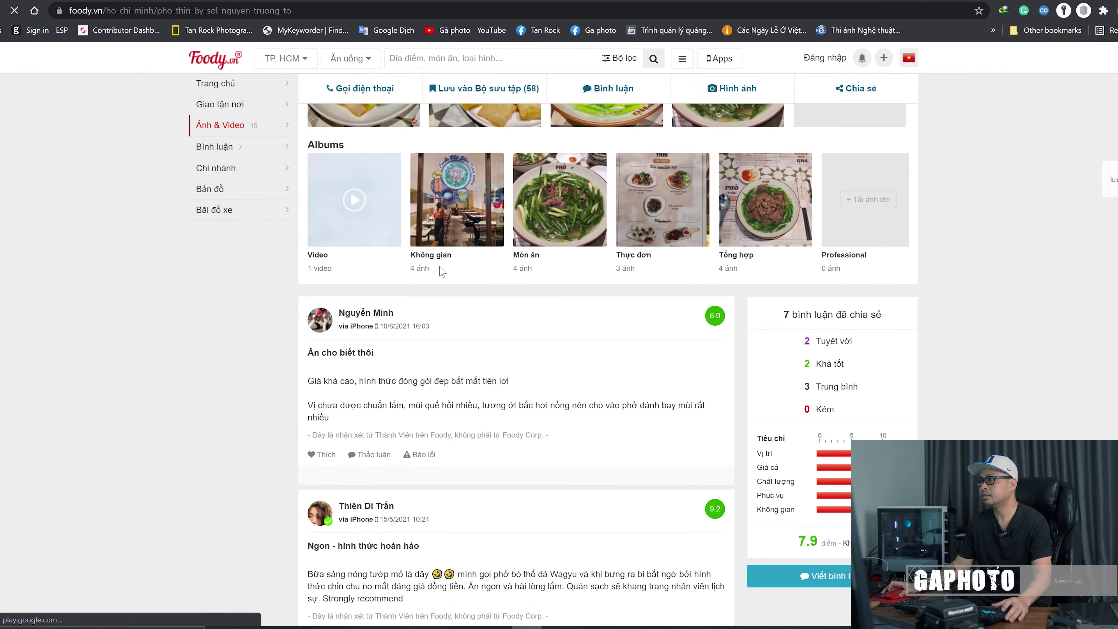
pyautogui.scroll(6, 447, 275)
pyautogui.scroll(-7, 391, 323)
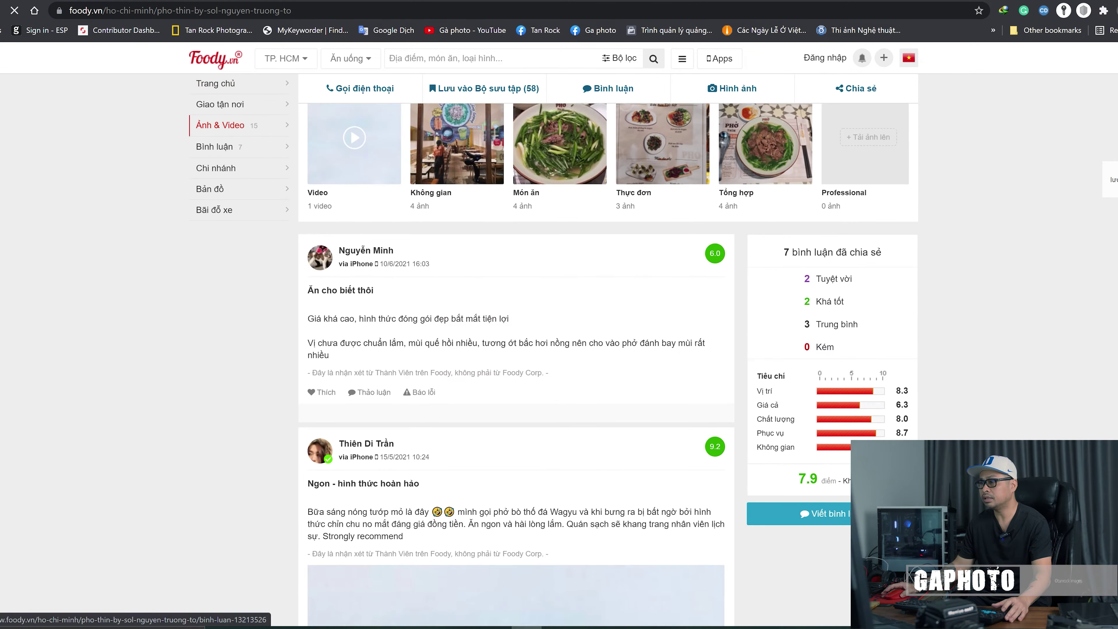
pyautogui.scroll(-9, 392, 322)
pyautogui.scroll(20, 392, 321)
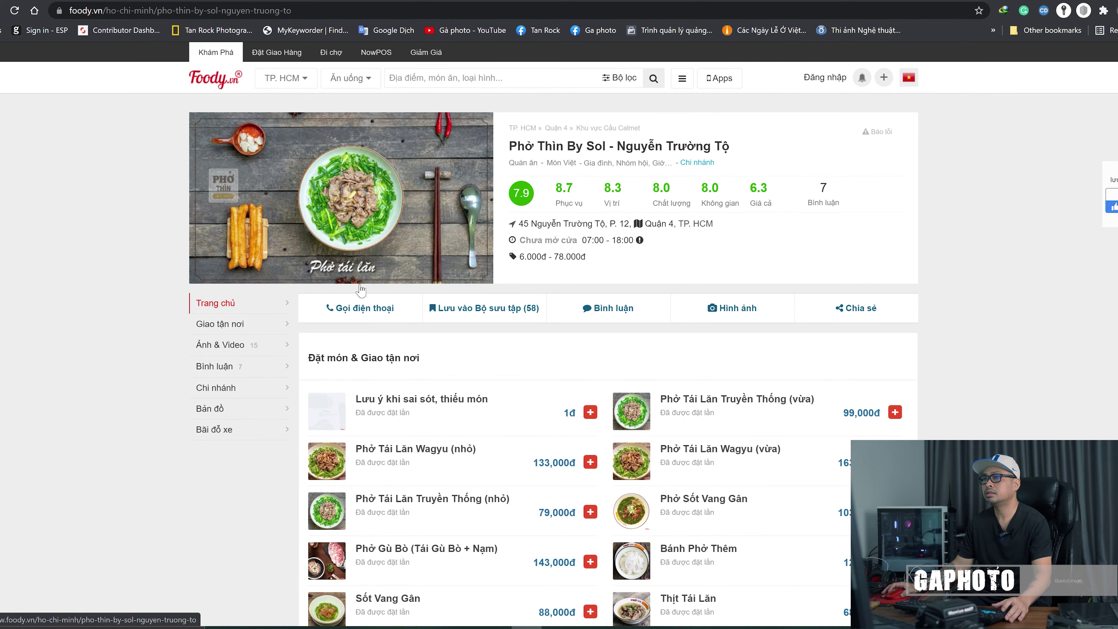
# - Dismiss the restaurant page's login request, browse its complete photo collection, and open the video album
pyautogui.click(507, 314)
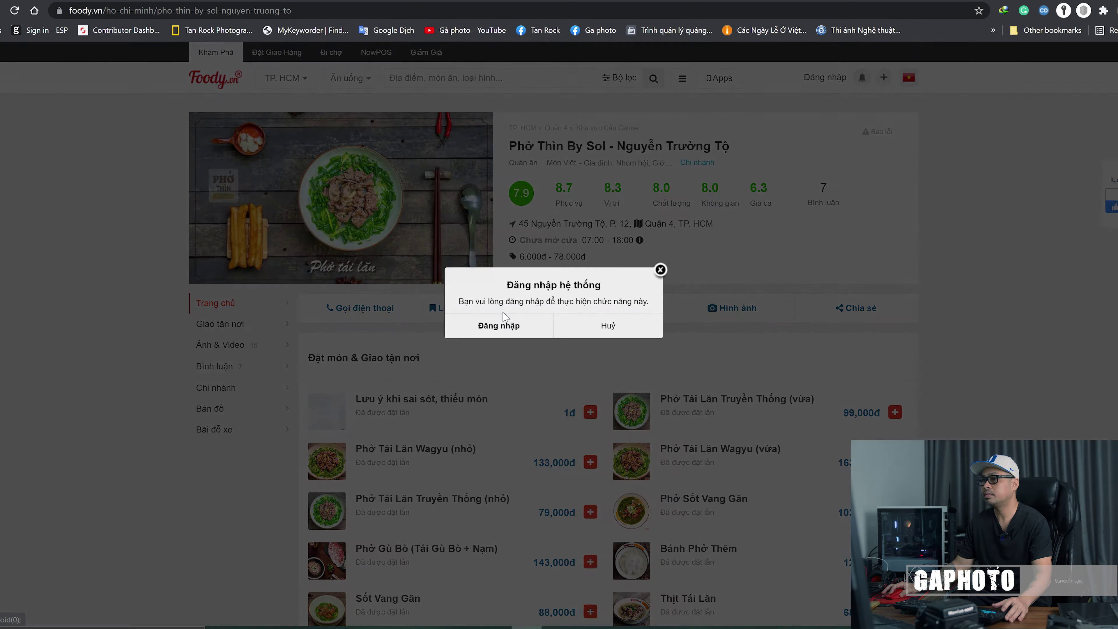
pyautogui.click(661, 270)
pyautogui.click(216, 351)
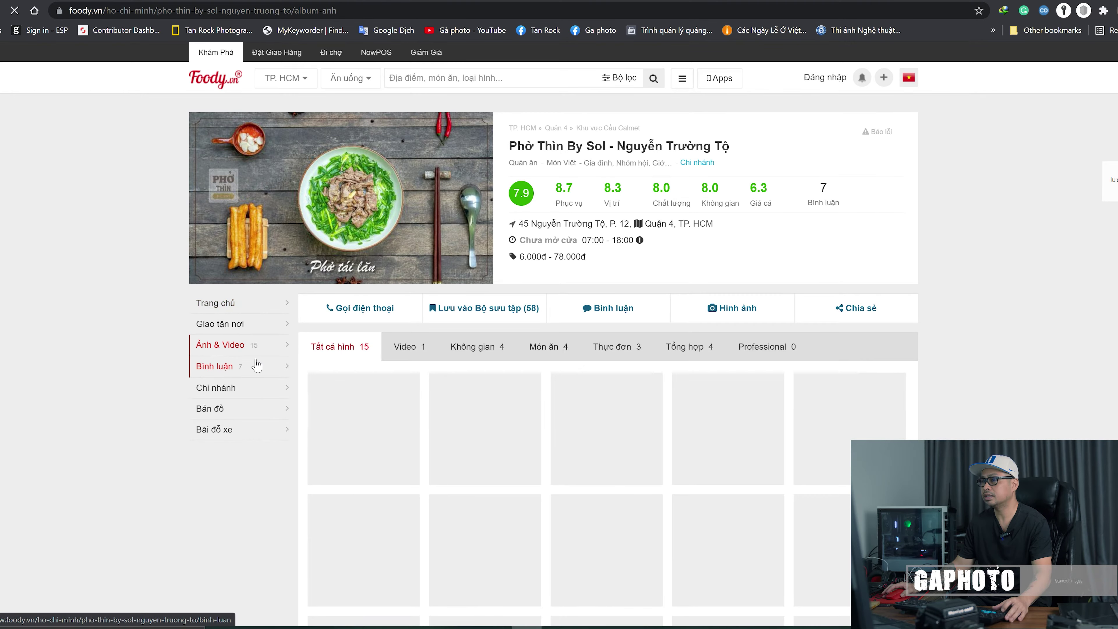
pyautogui.scroll(-3, 238, 356)
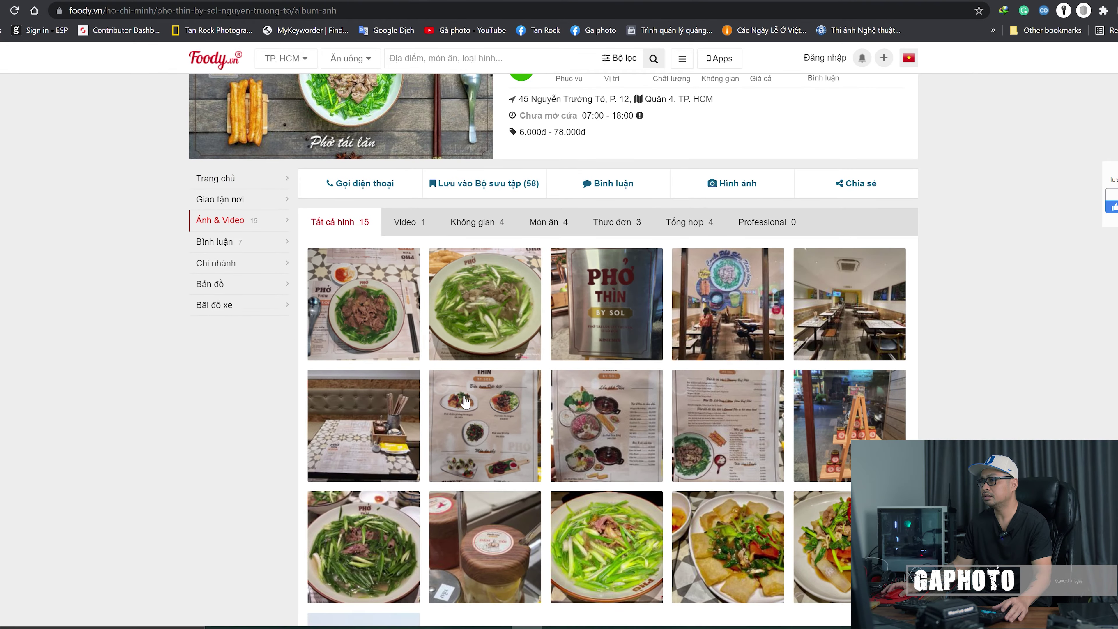
pyautogui.click(409, 221)
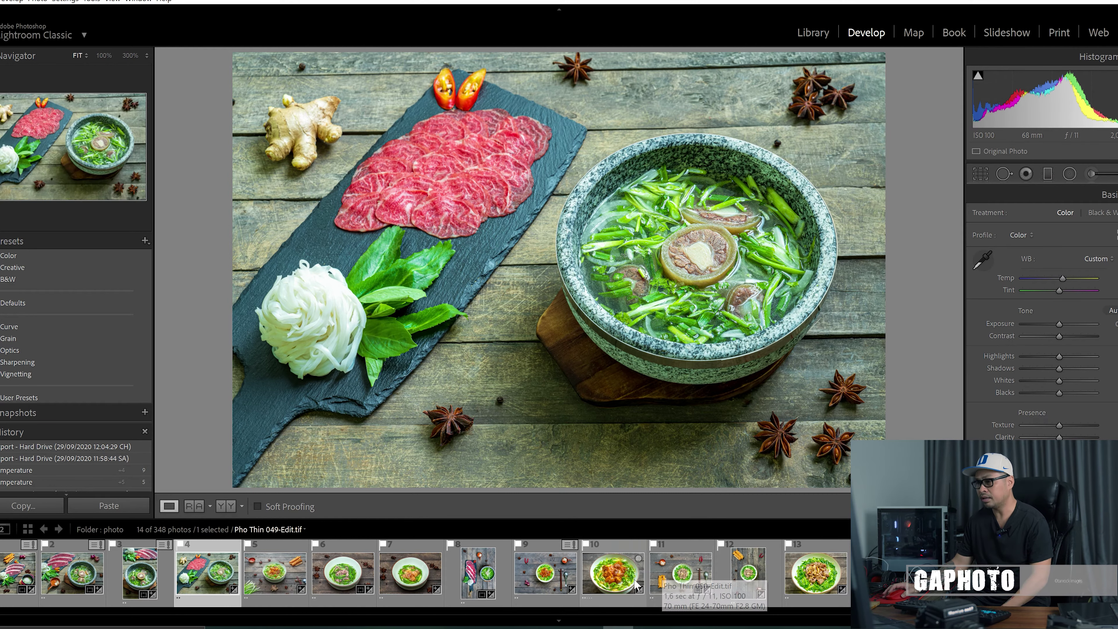
# - In Lightroom Classic, view the finished pho photos one by one, including Pho Thin 047, 003, 006-Edit and 019
pyautogui.click(542, 577)
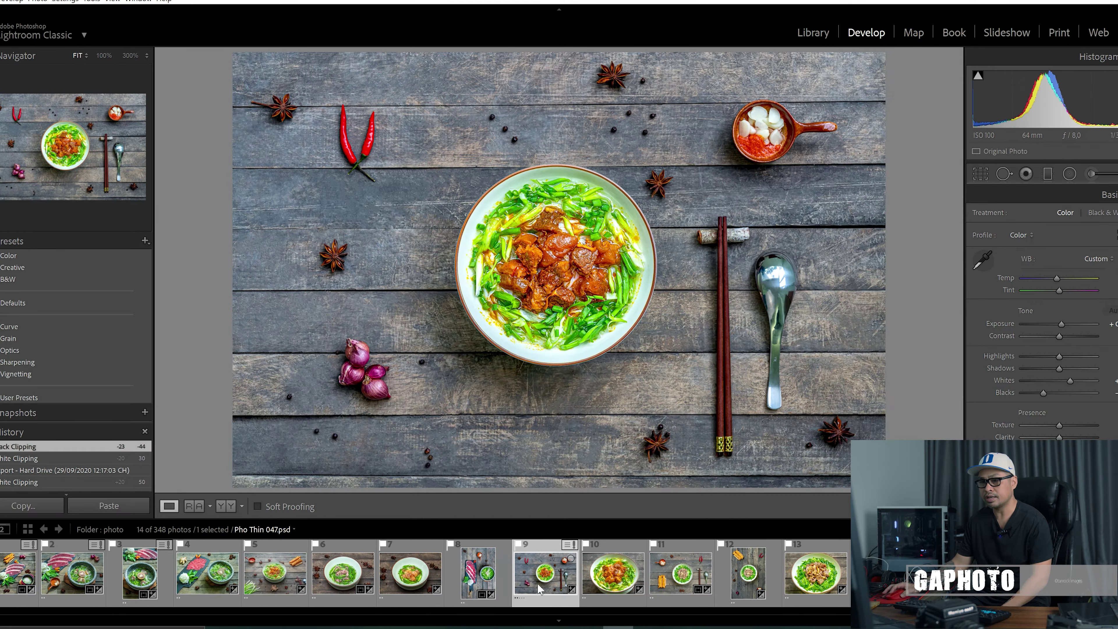
pyautogui.click(8, 579)
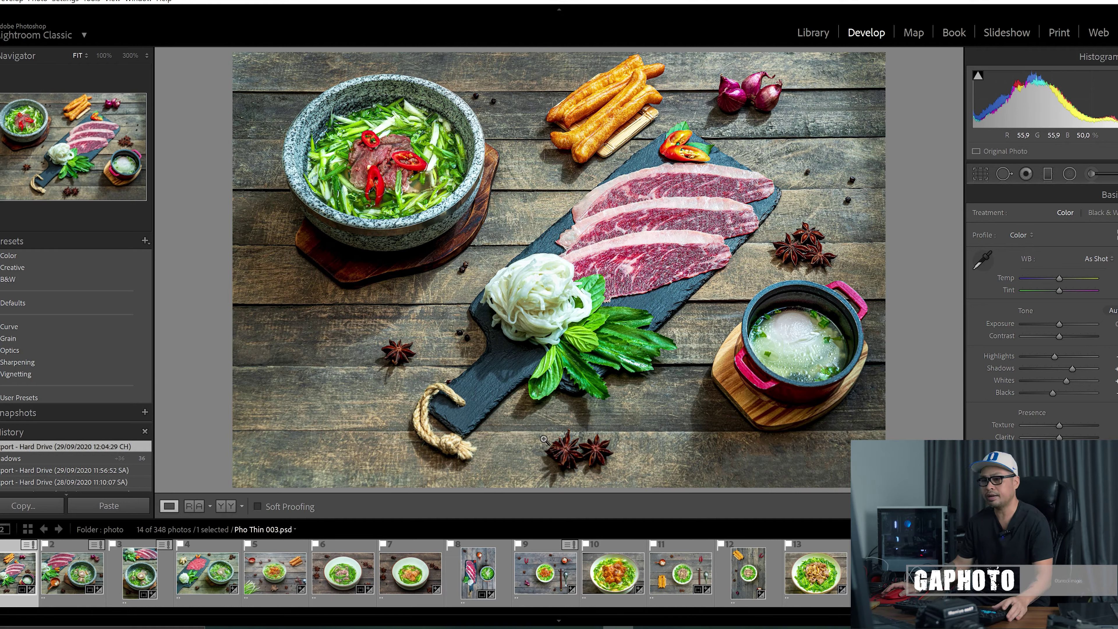
pyautogui.click(79, 583)
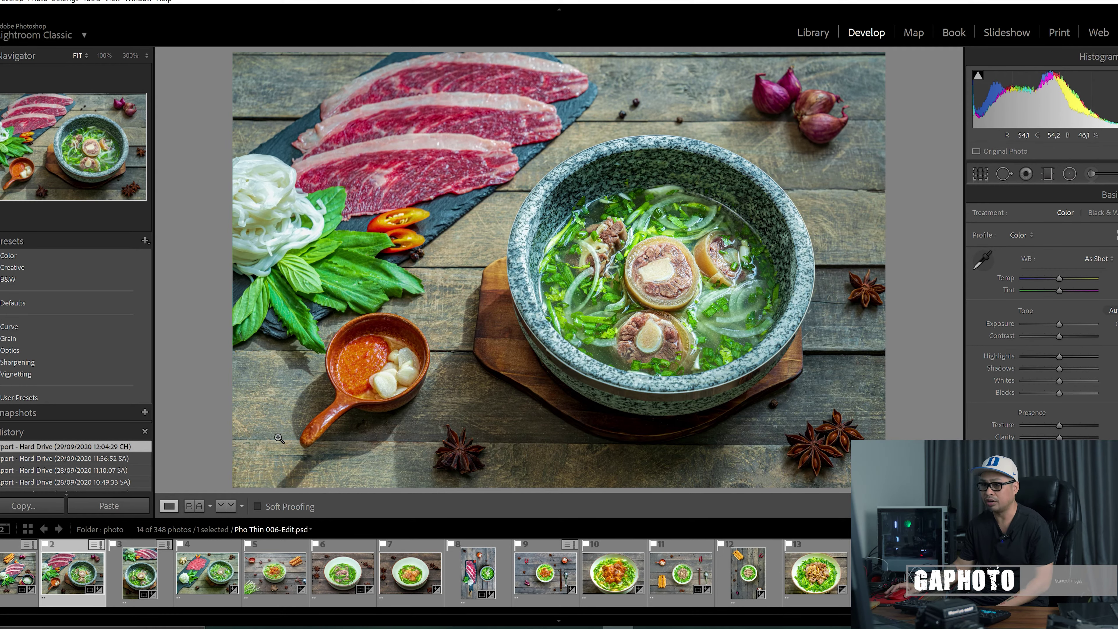
pyautogui.click(131, 593)
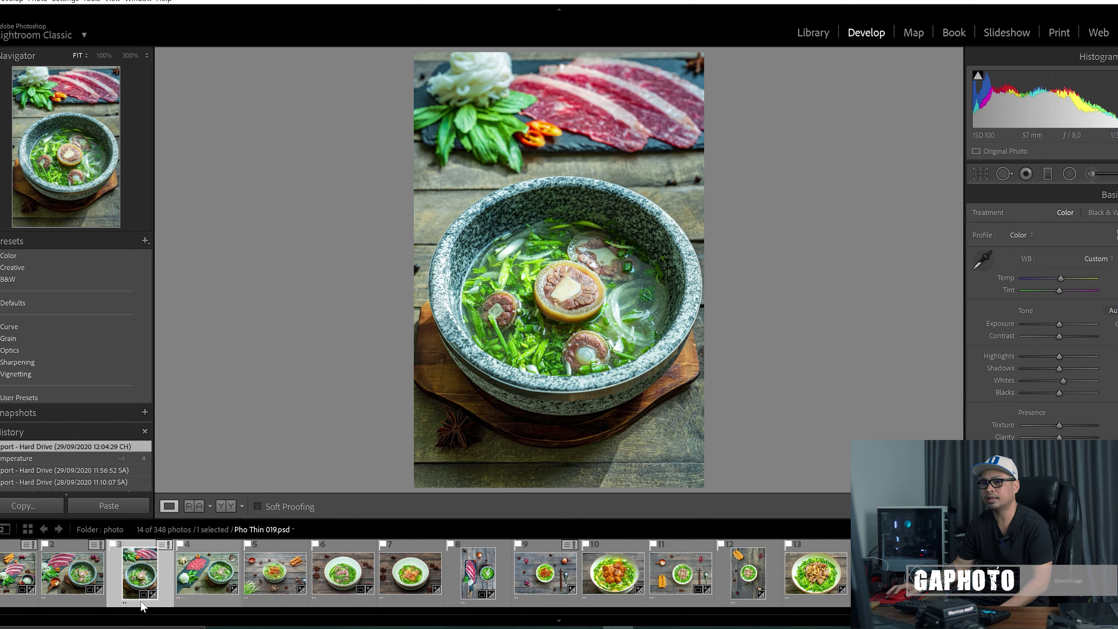
pyautogui.click(79, 568)
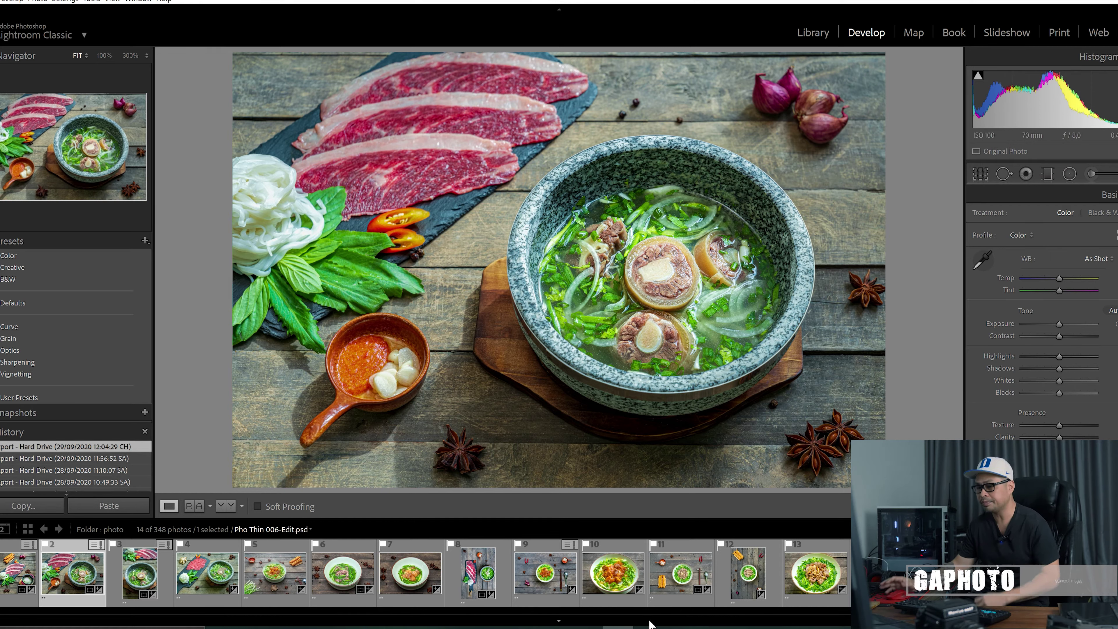
pyautogui.click(209, 602)
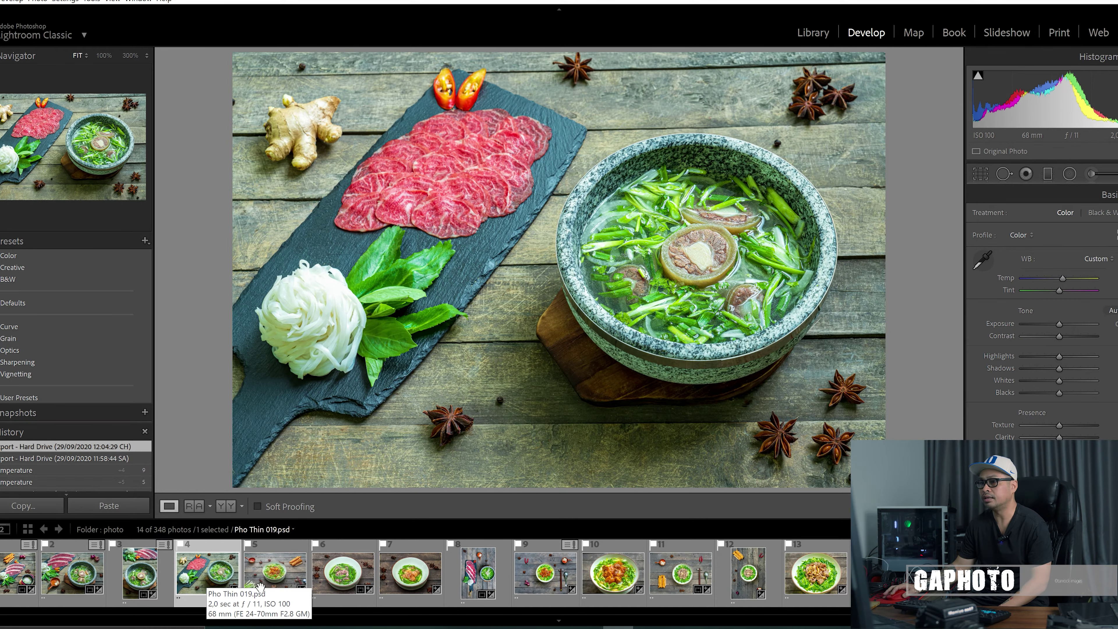
# - Set Blacks to -42 on the photo Pho Thin 029.psd
pyautogui.click(269, 586)
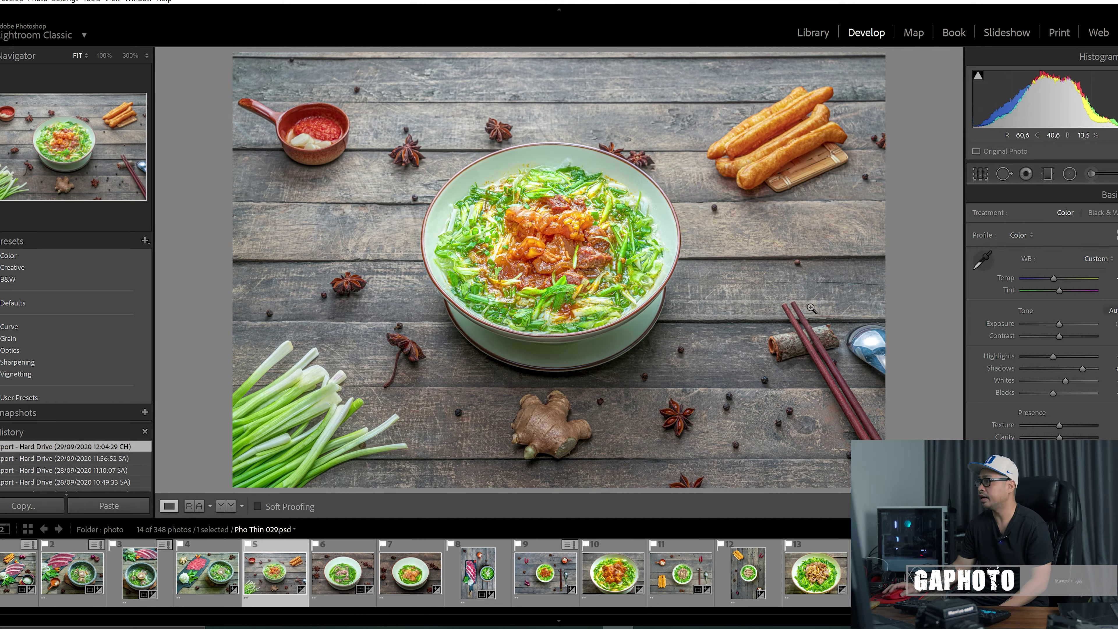
pyautogui.moveTo(1047, 393); pyautogui.dragTo(1043, 389)
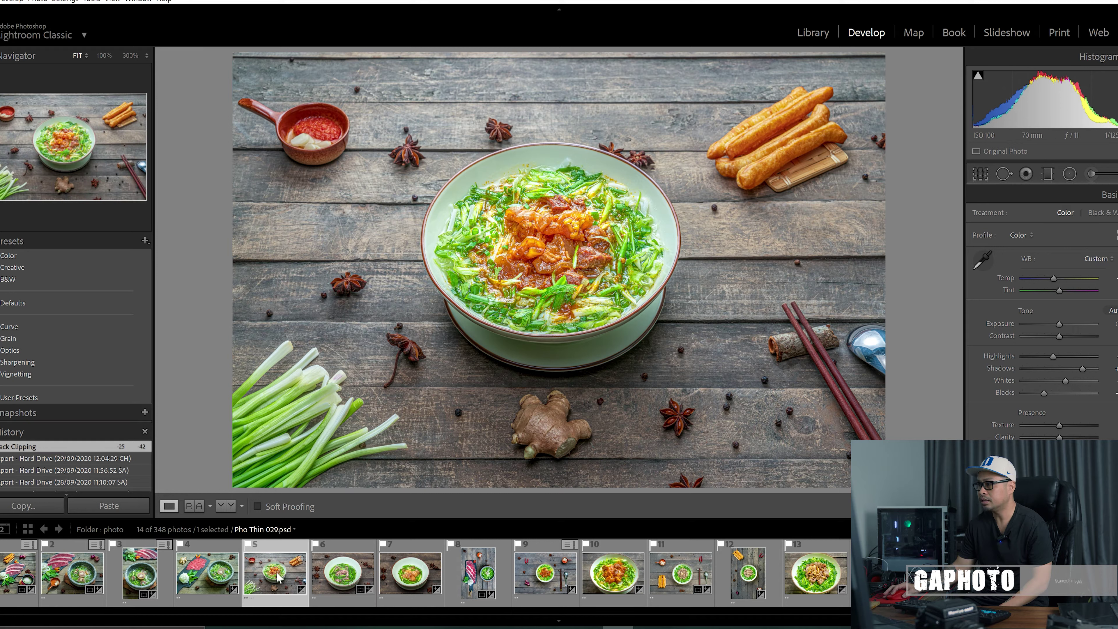
# - Switch the filmstrip filter to flagged photos and open the raw file Pho Thin 029.ARW
pyautogui.click(1012, 529)
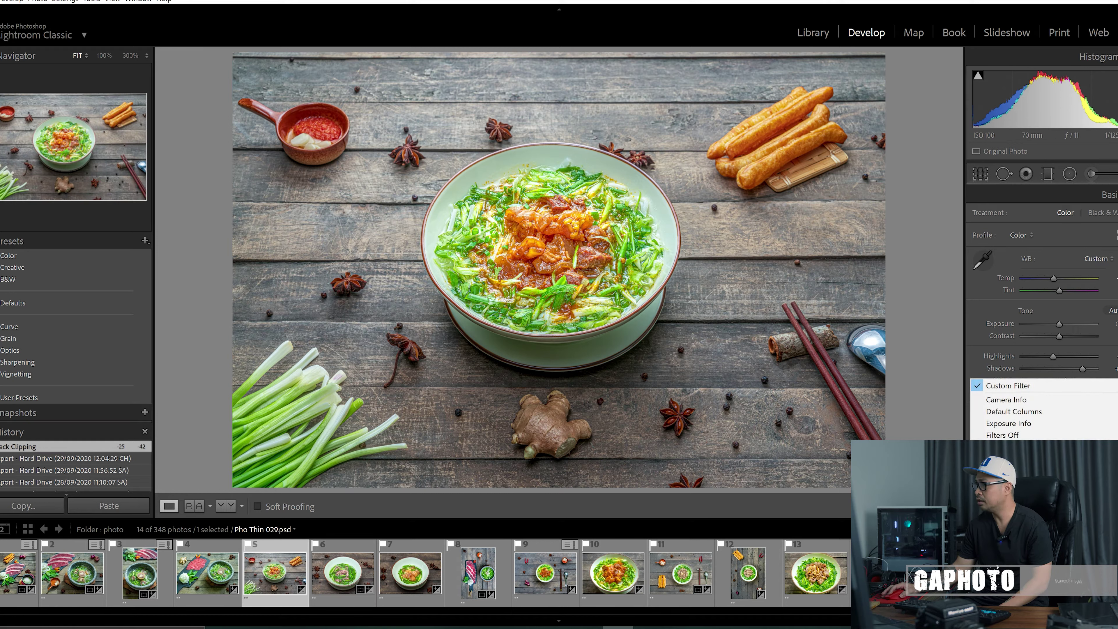
pyautogui.click(1004, 447)
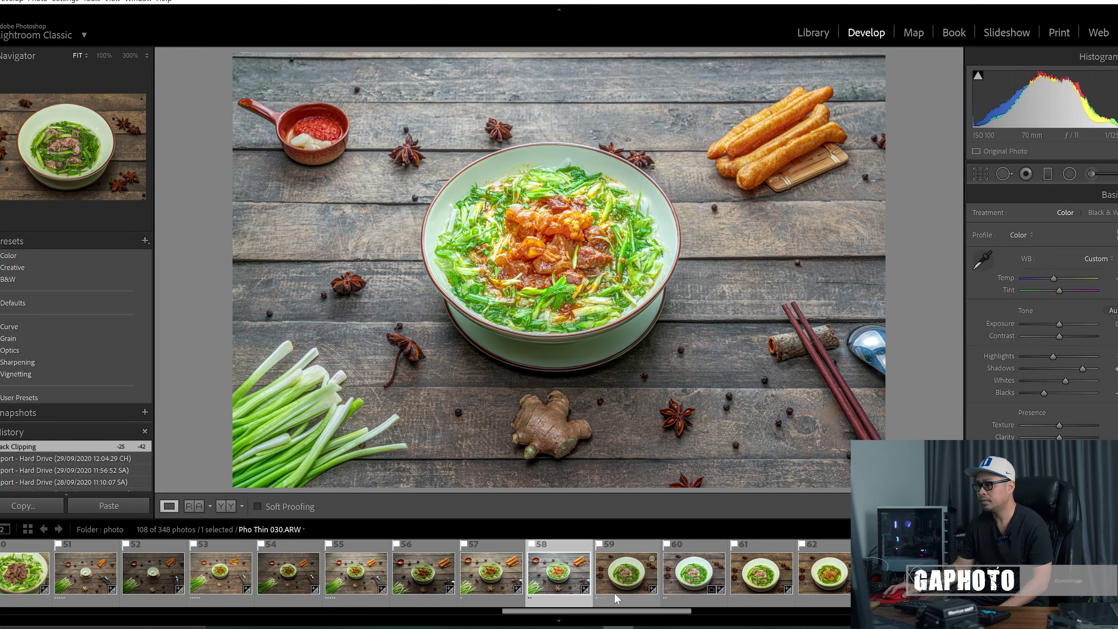
pyautogui.click(495, 583)
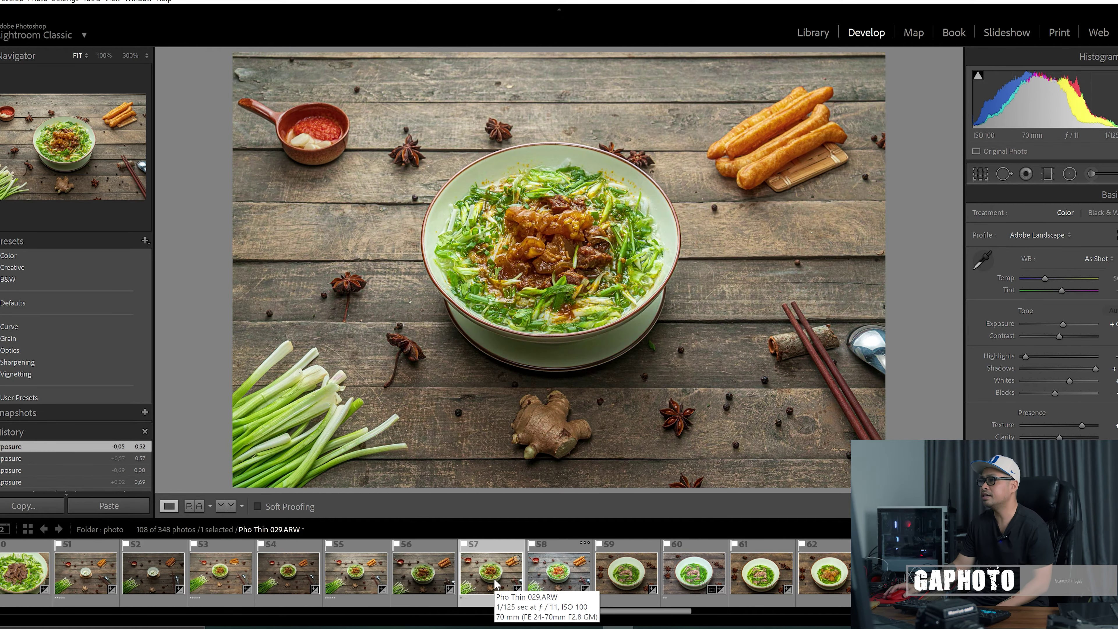
pyautogui.click(807, 394)
pyautogui.click(660, 341)
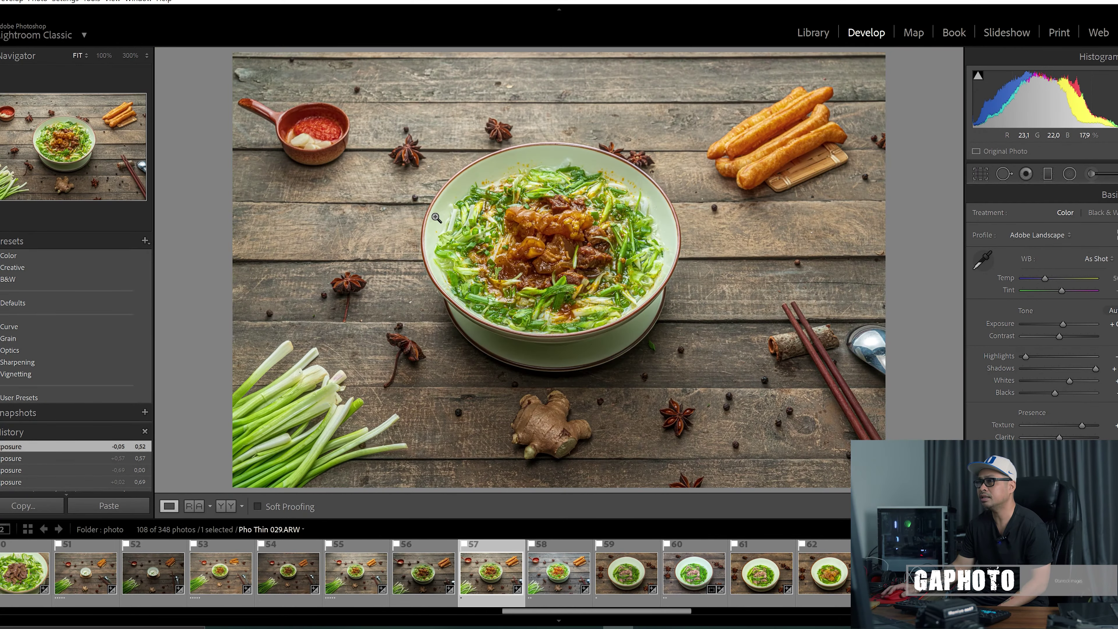
# - Compare the raw photo Pho Thin 029.ARW with its finished version Pho Thin 029.psd, examining the table, bowl and toppings
pyautogui.click(564, 579)
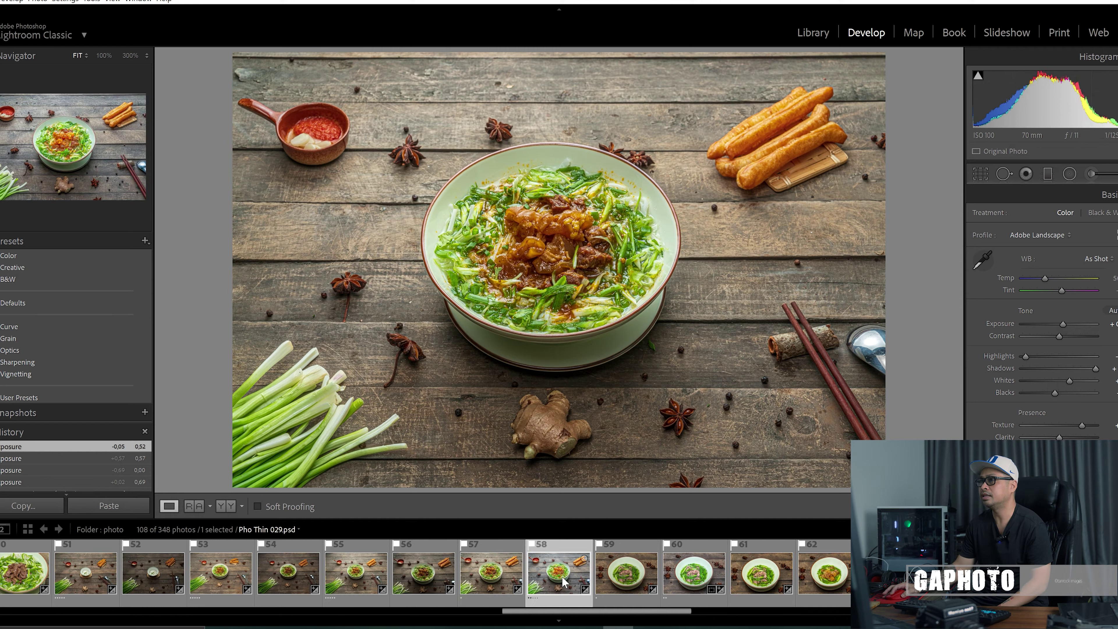
pyautogui.click(493, 577)
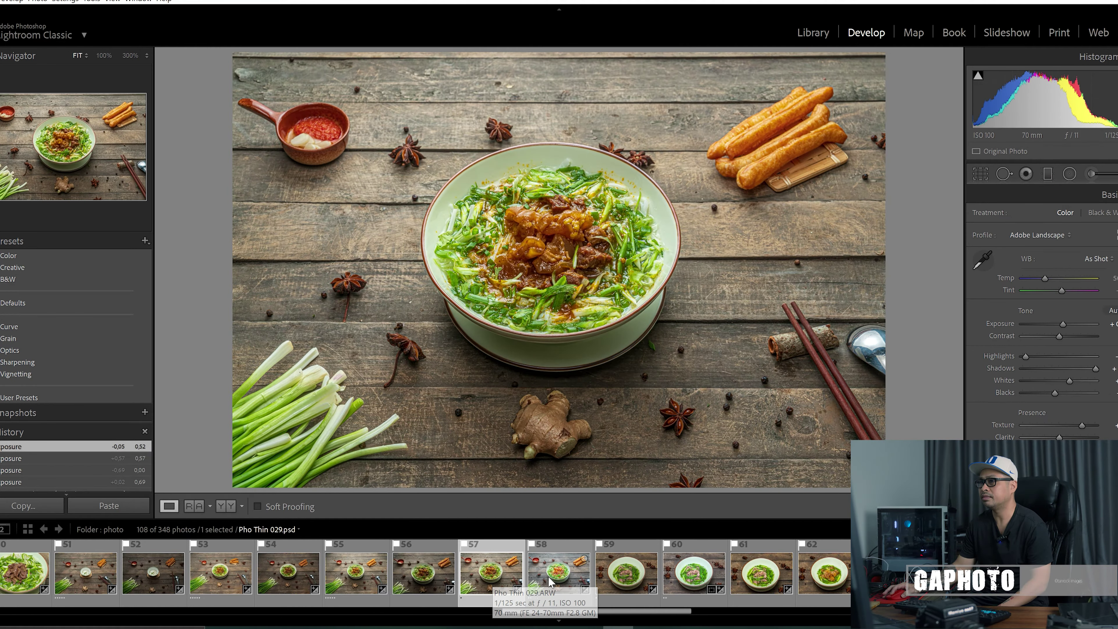
pyautogui.click(552, 580)
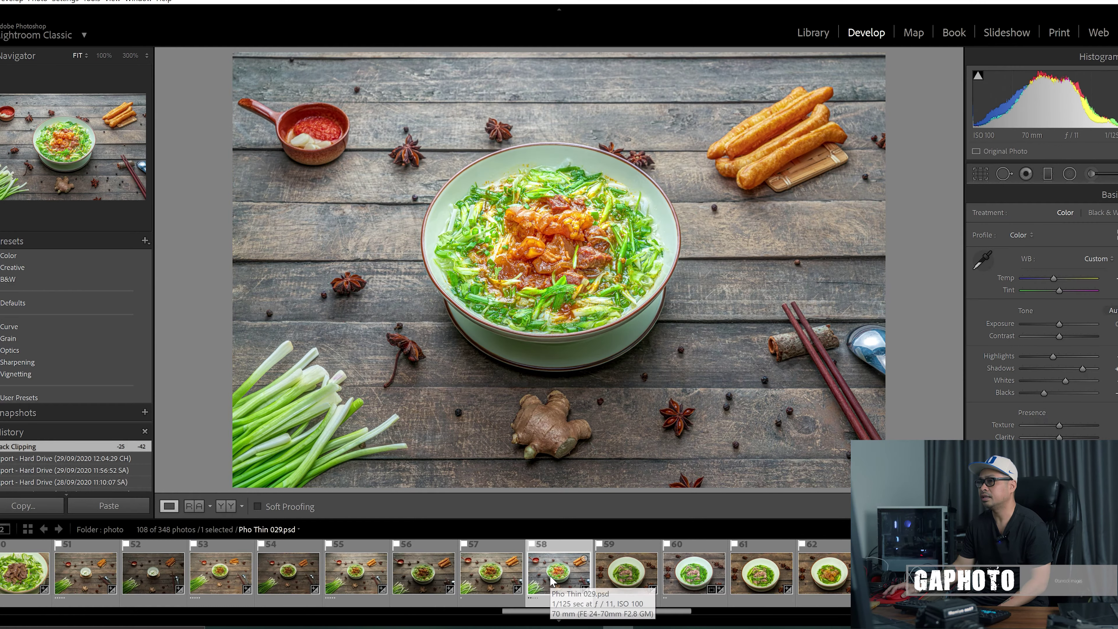
pyautogui.click(496, 580)
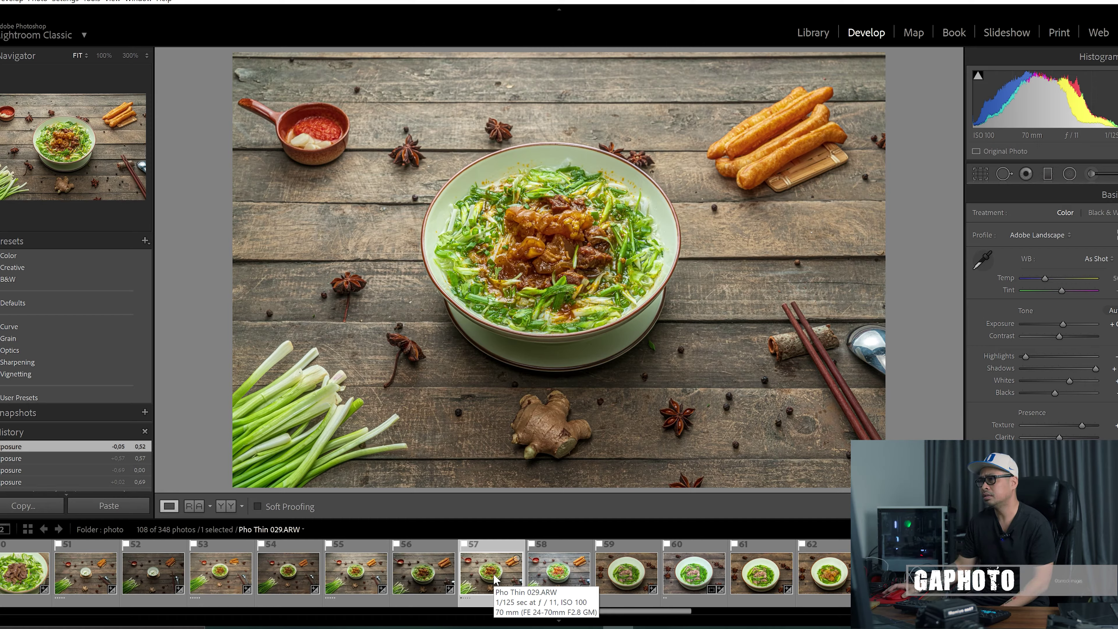
pyautogui.moveTo(655, 349); pyautogui.dragTo(732, 398)
pyautogui.moveTo(604, 419); pyautogui.dragTo(565, 405)
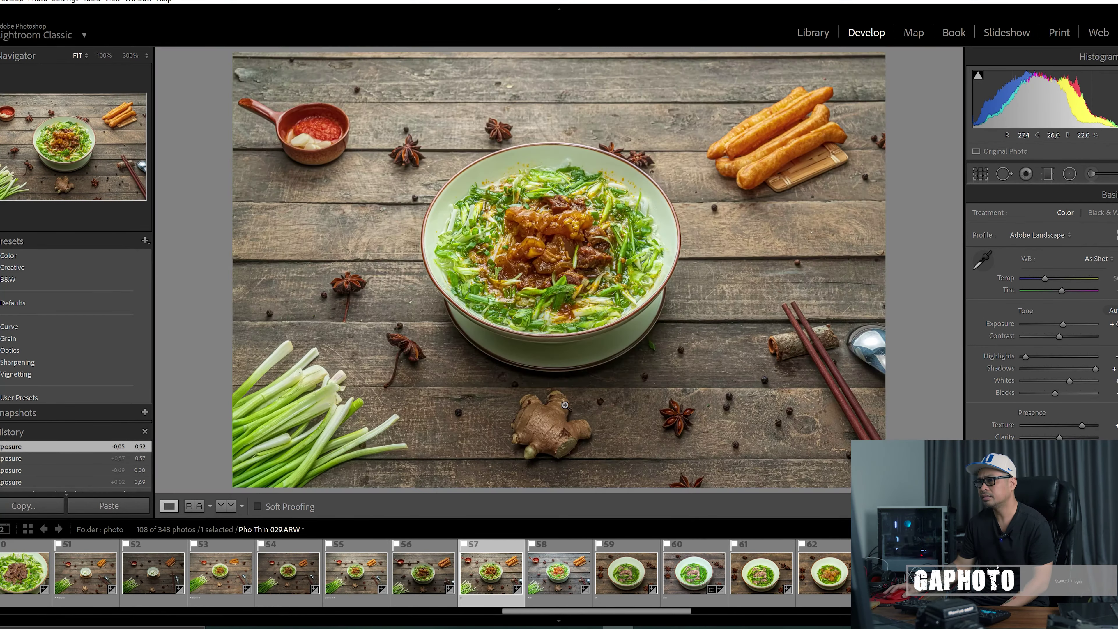
pyautogui.moveTo(442, 389); pyautogui.dragTo(424, 379)
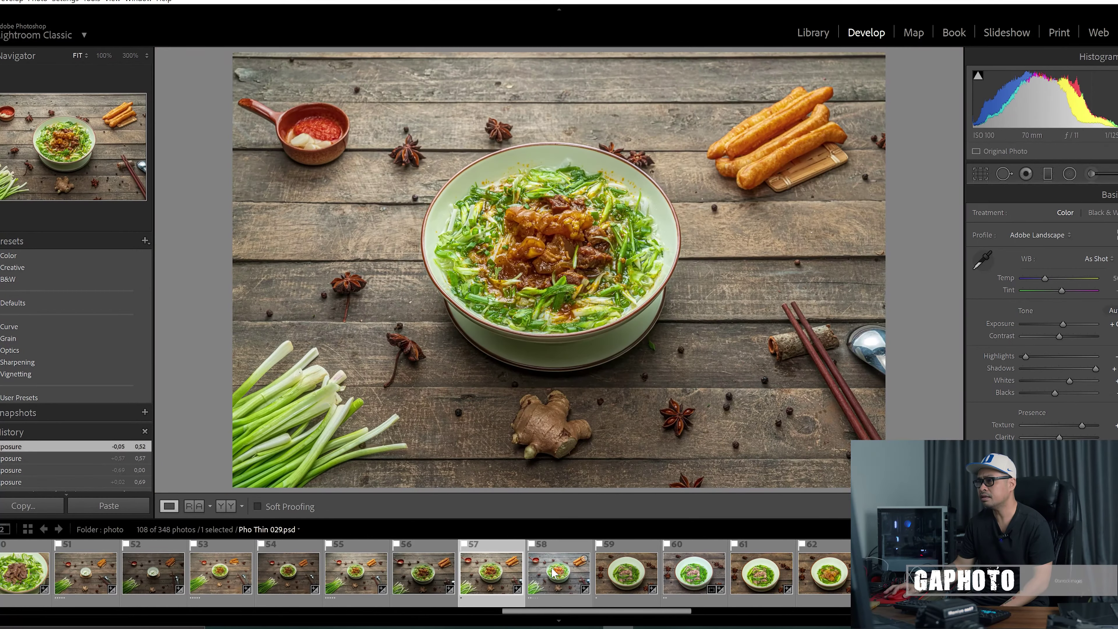
pyautogui.click(557, 588)
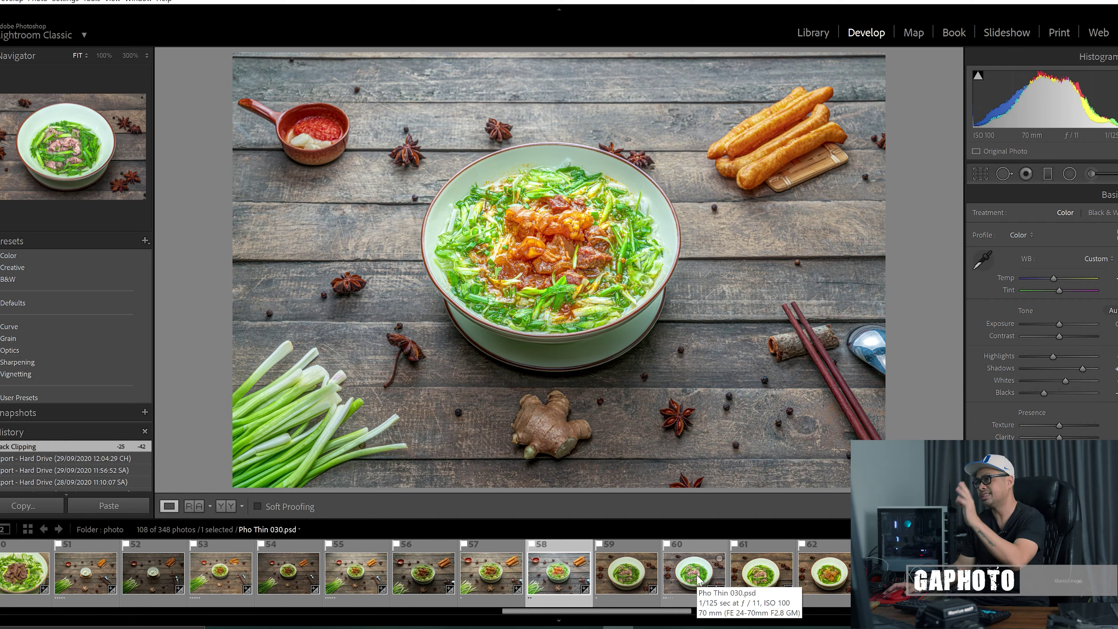
# - Inspect the beef and scallions in Pho Thin 029.psd at 100%, then return to the fitted view
pyautogui.click(550, 235)
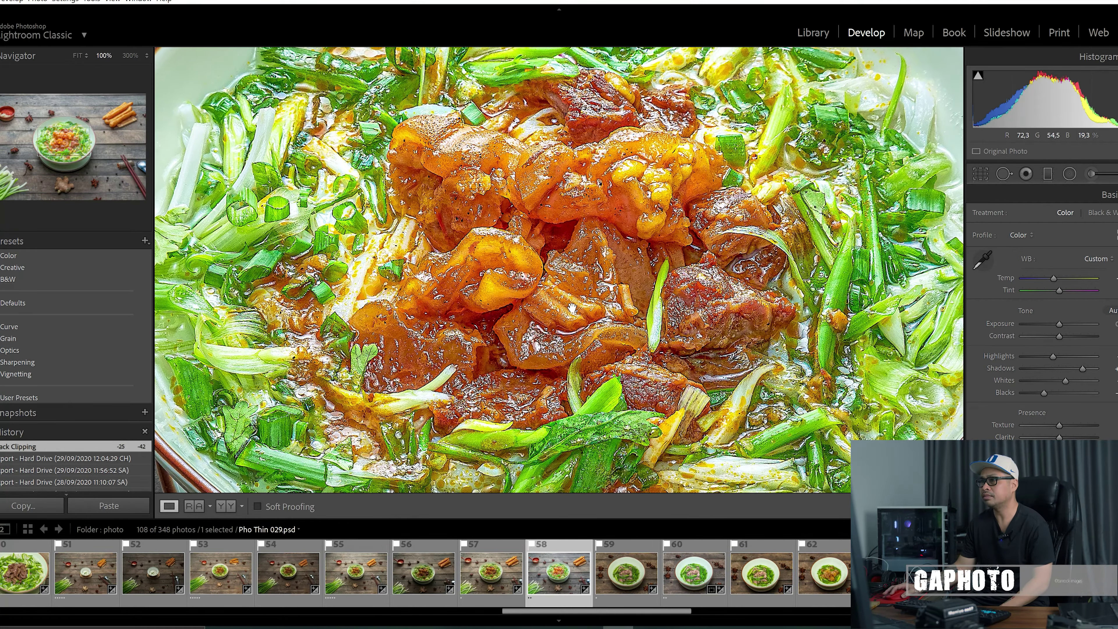
pyautogui.click(571, 307)
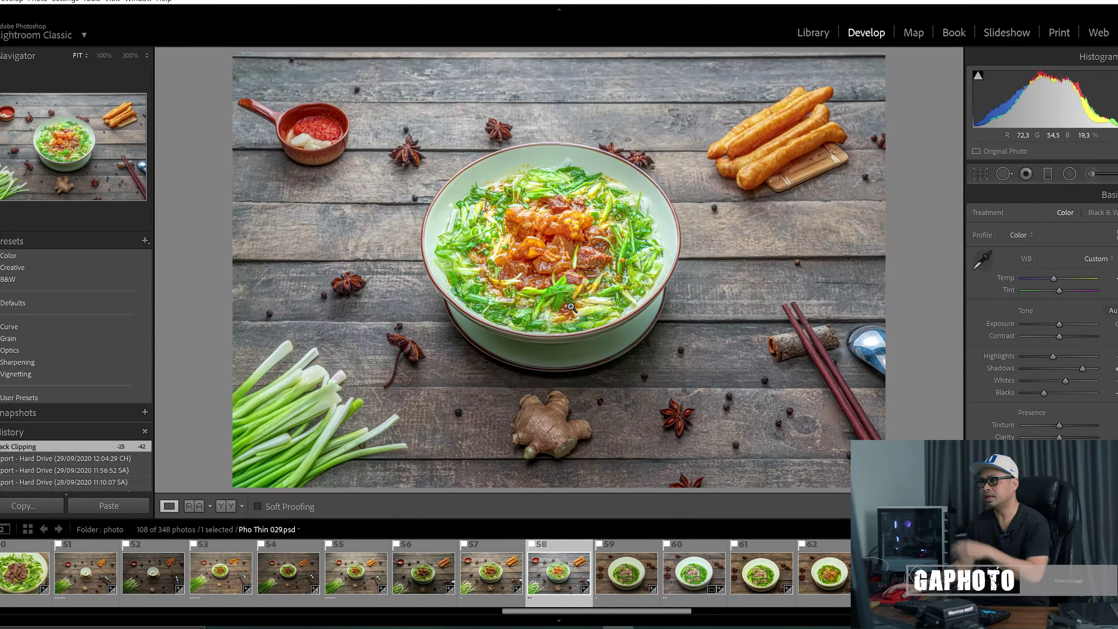
pyautogui.moveTo(571, 307)
pyautogui.mouseDown()
pyautogui.moveTo(544, 274)
pyautogui.moveTo(562, 300)
pyautogui.mouseUp()
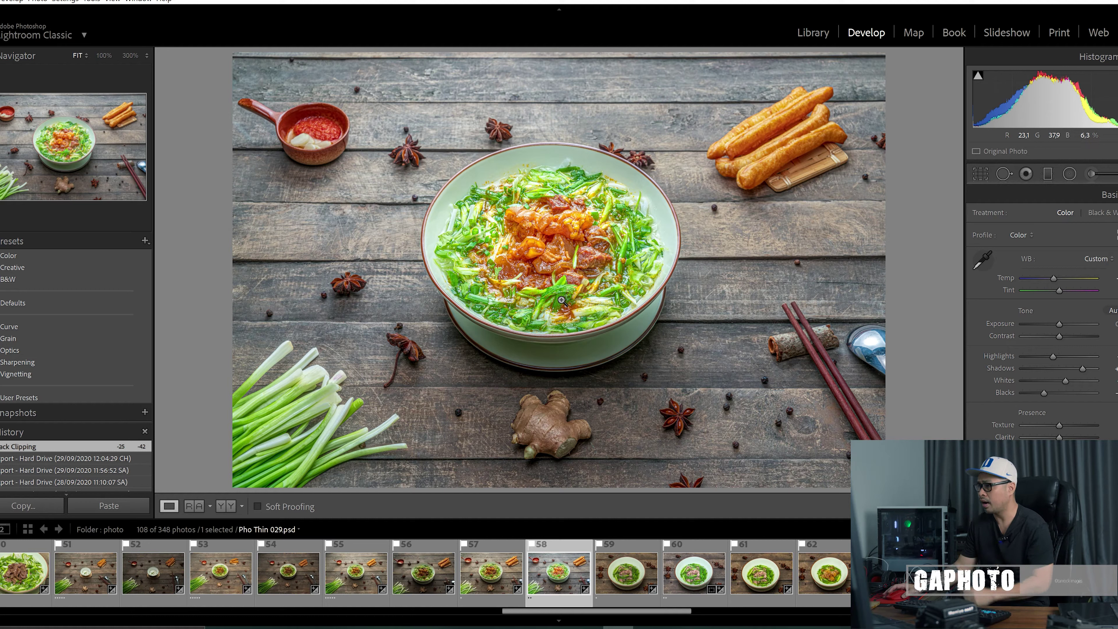
# - Narrow the flagged photos by rating, from one star and higher to two stars and higher
pyautogui.scroll(-5, 440, 572)
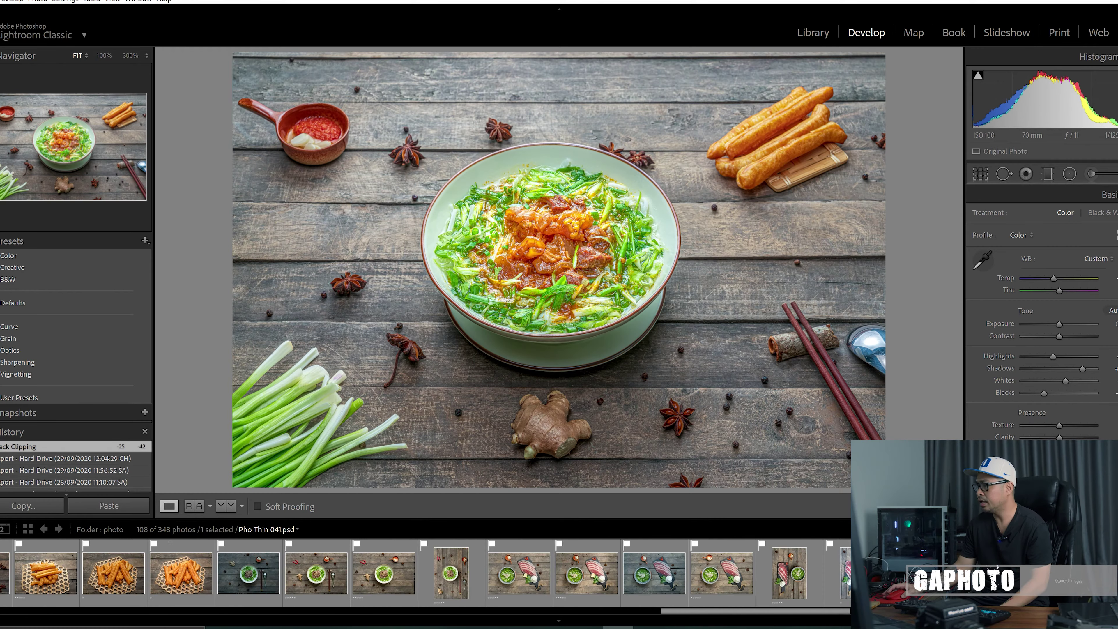
pyautogui.click(1087, 529)
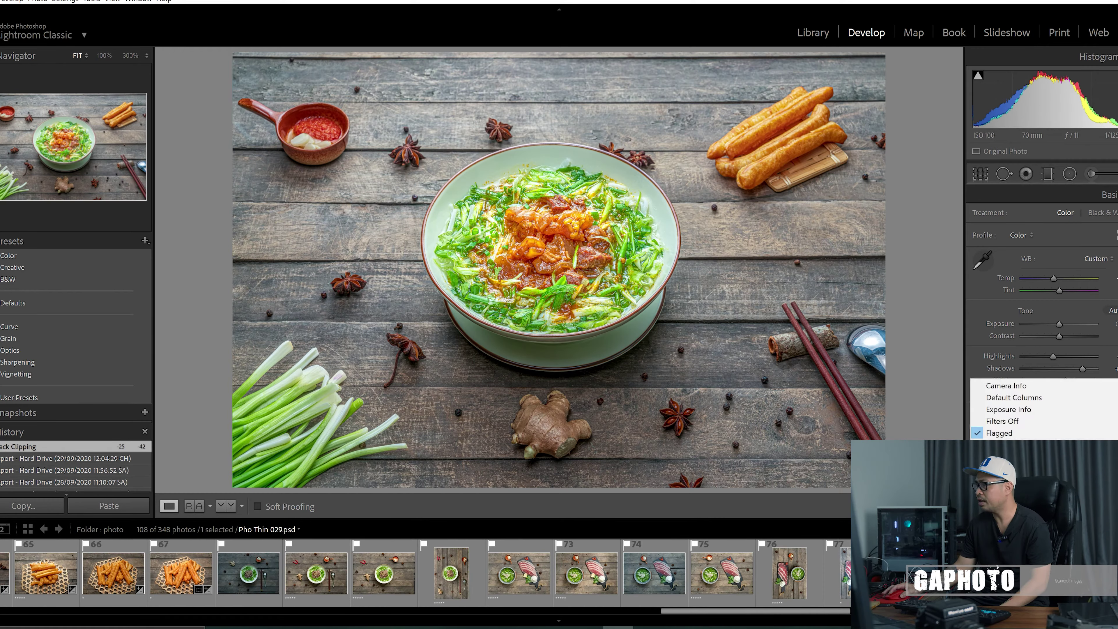
pyautogui.hotkey('ctrl', 'alt', '1')
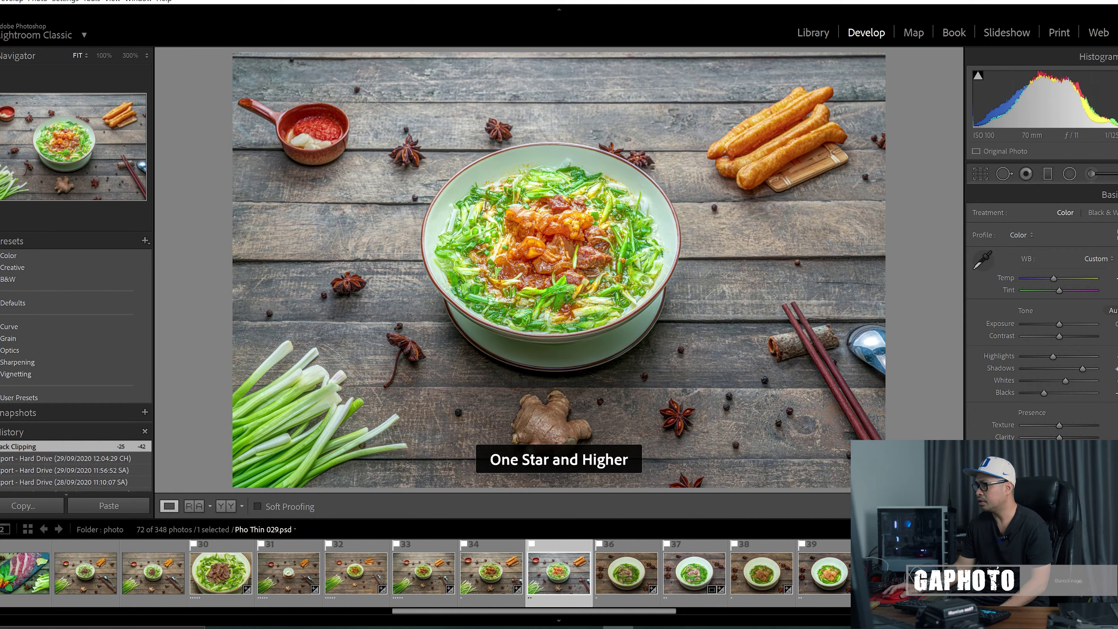
pyautogui.hotkey('ctrl', 'alt', '2')
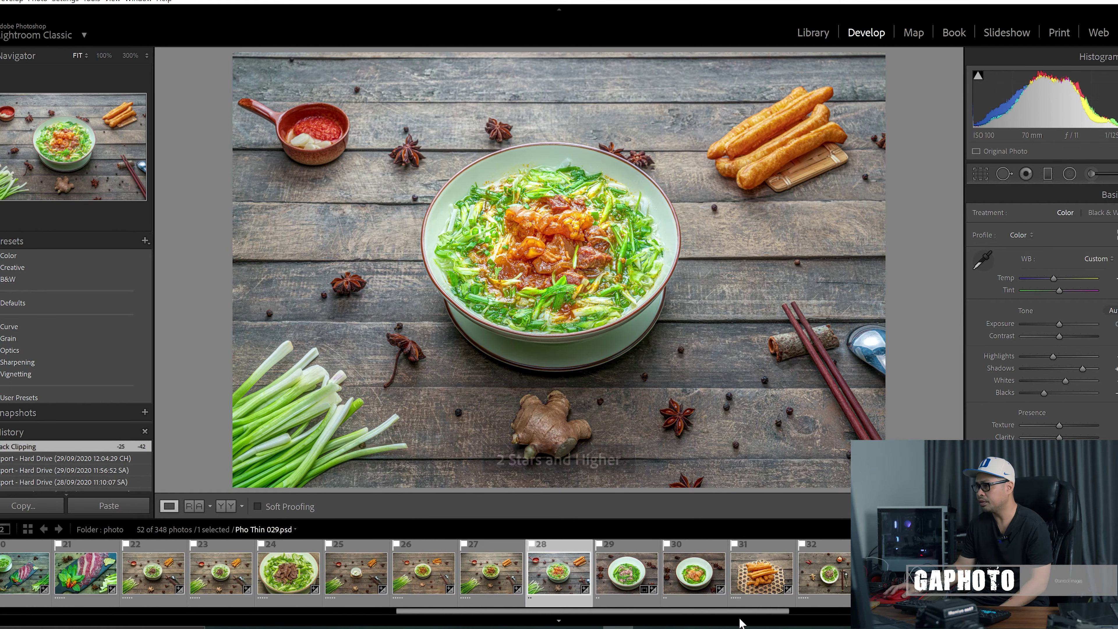
pyautogui.moveTo(747, 615); pyautogui.dragTo(877, 616)
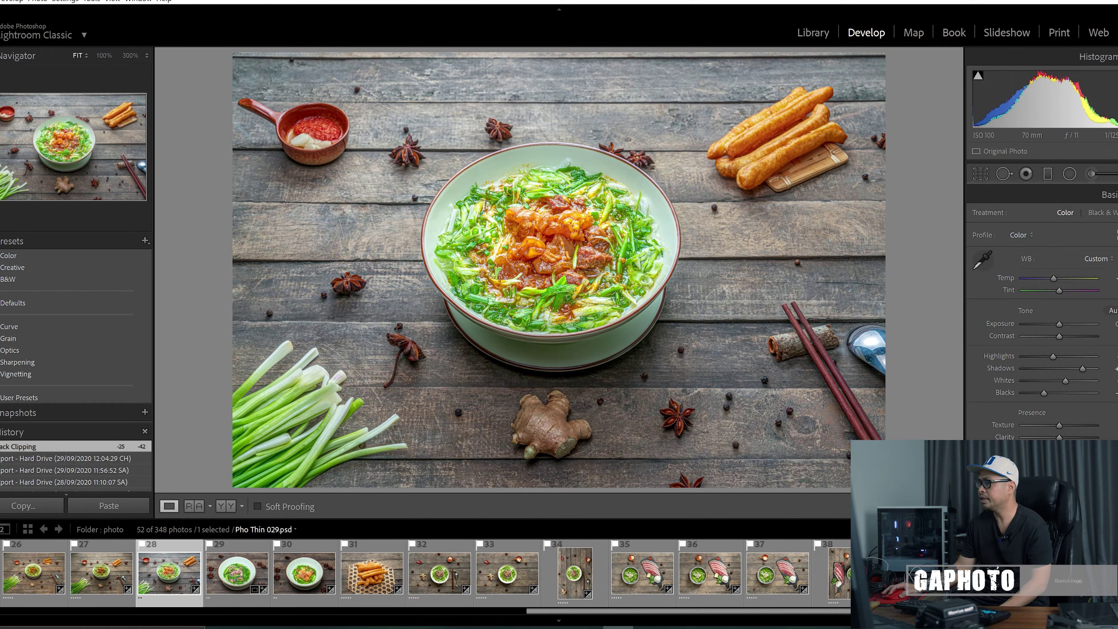
pyautogui.hotkey('ctrl', 'alt', '2')
# - View the finished photos Pho Thin 041.psd, 047.psd and 050-Edit.tif, inspecting the beef in the last two at 100%
pyautogui.click(471, 571)
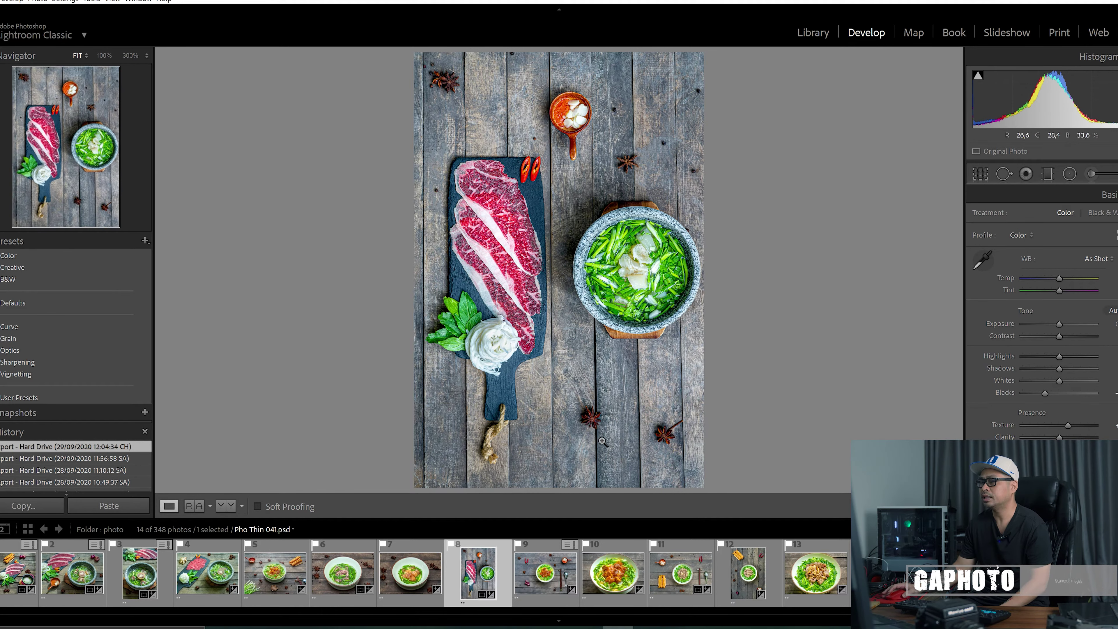
pyautogui.click(535, 579)
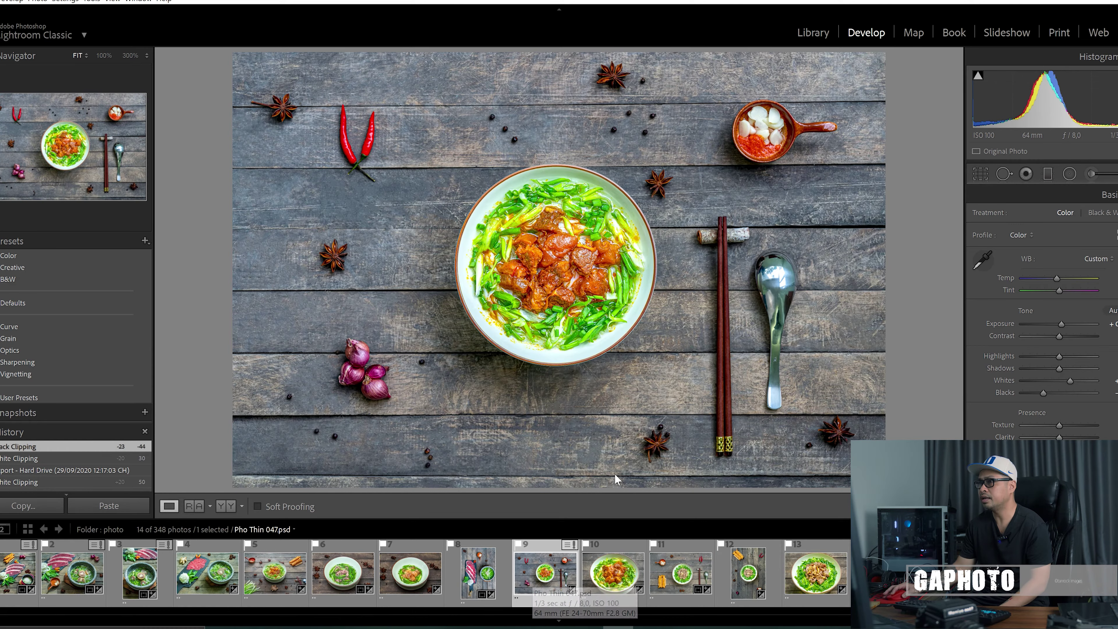
pyautogui.click(588, 286)
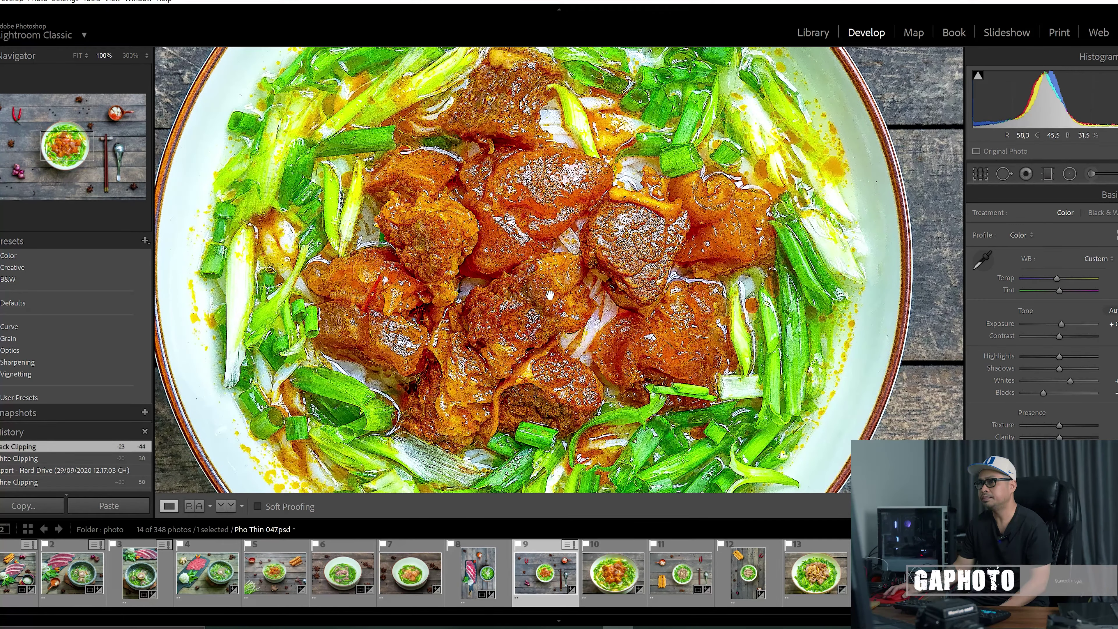
pyautogui.click(550, 296)
pyautogui.click(683, 583)
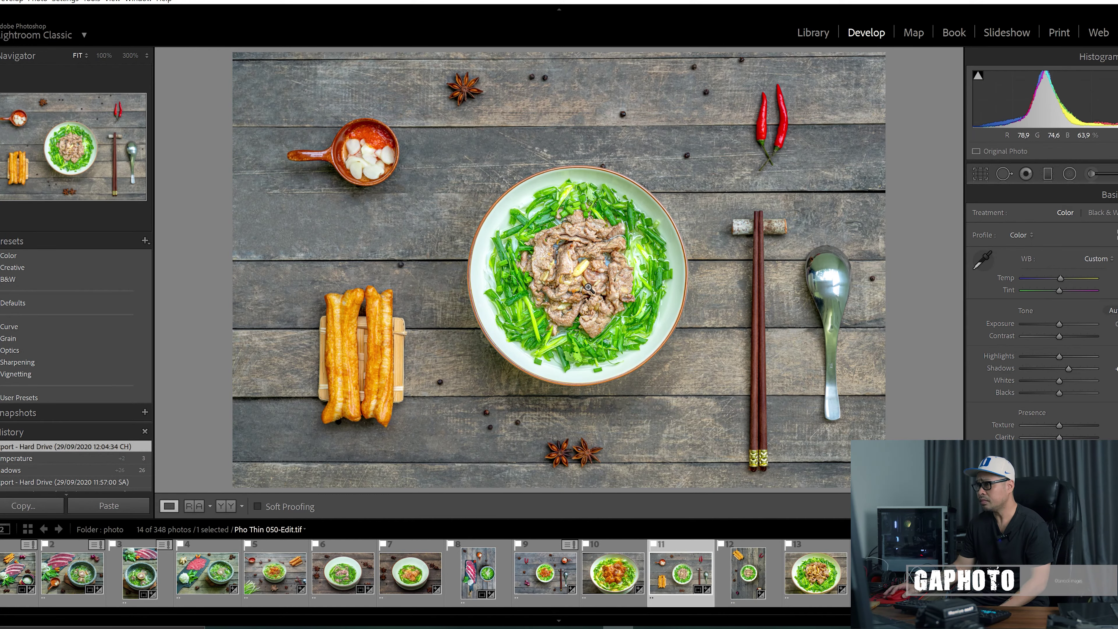
pyautogui.click(585, 279)
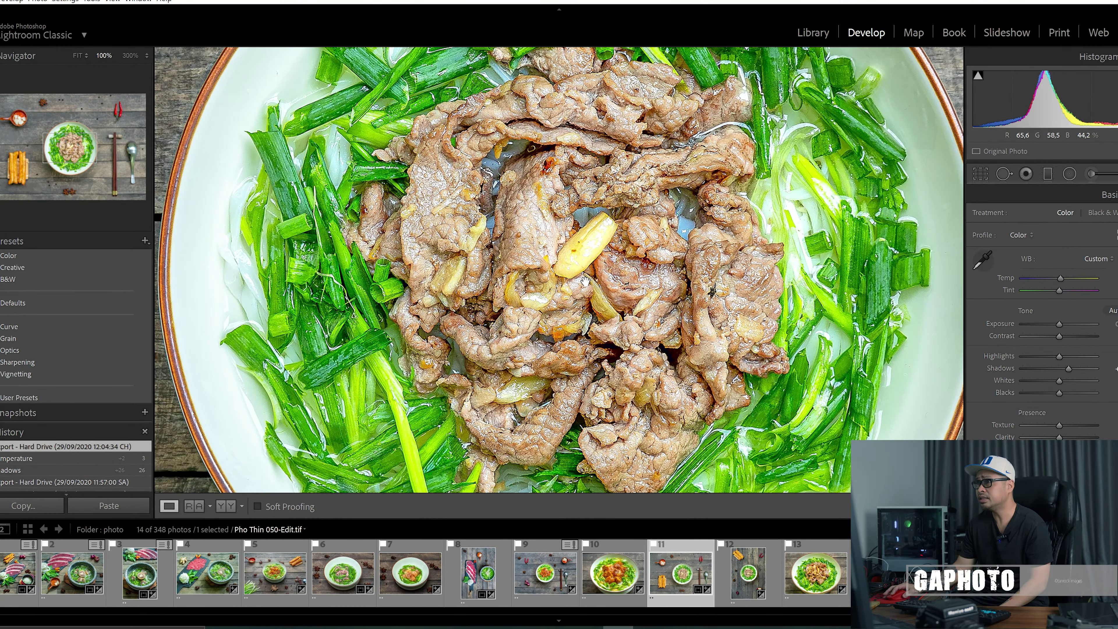
pyautogui.click(585, 281)
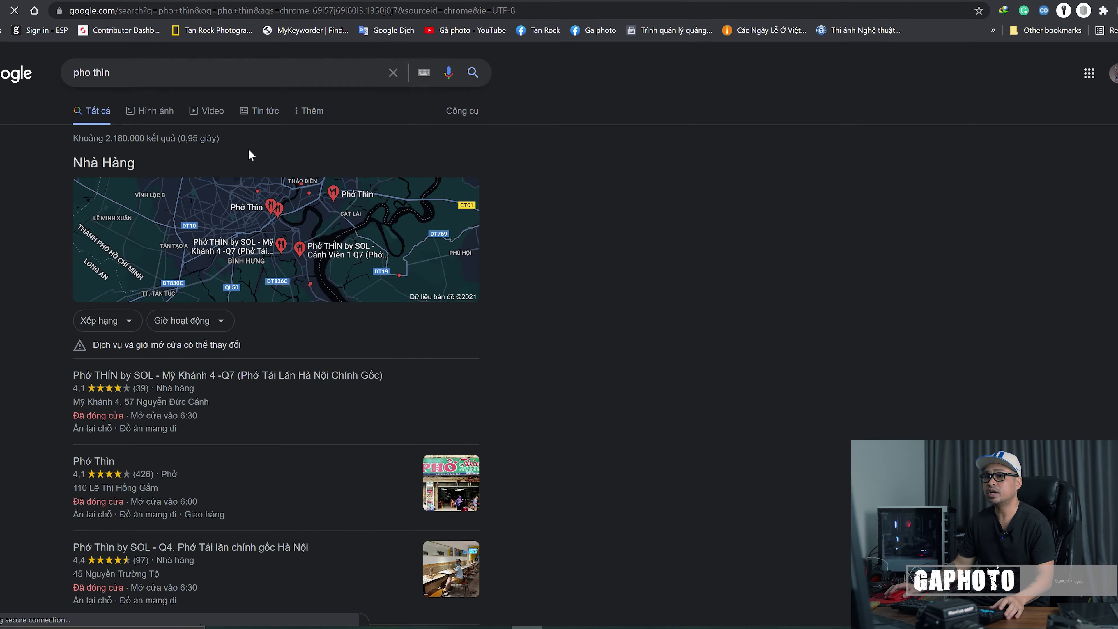
# - Switch to the browser and look through the "pho thin" search results, briefly opening the Foody listing of the Quận 1 restaurant
pyautogui.scroll(-7, 249, 154)
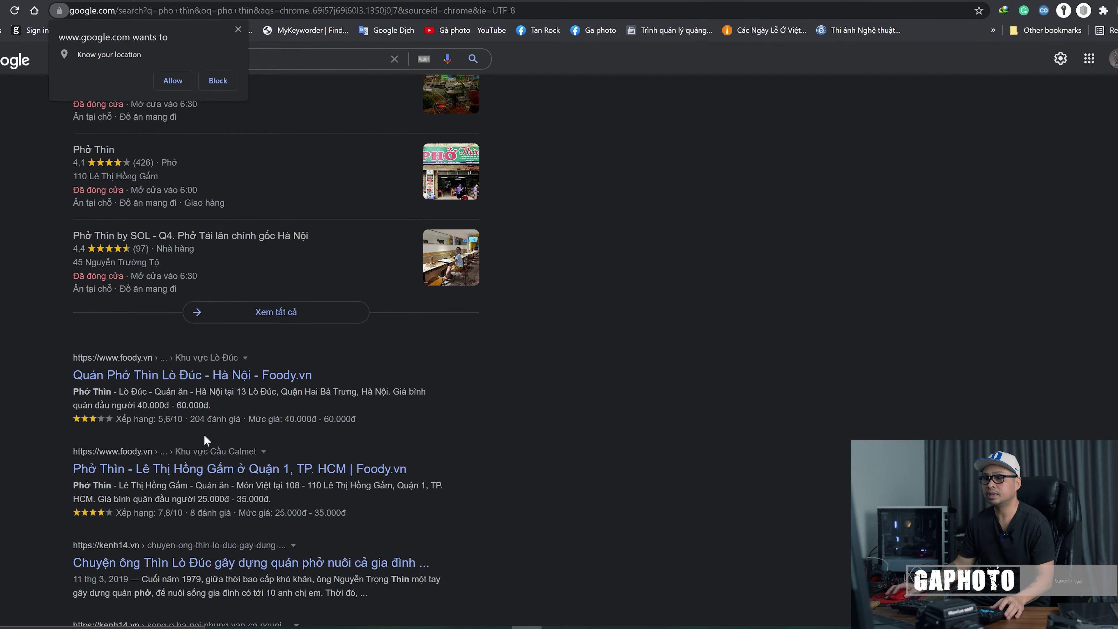
pyautogui.click(188, 473)
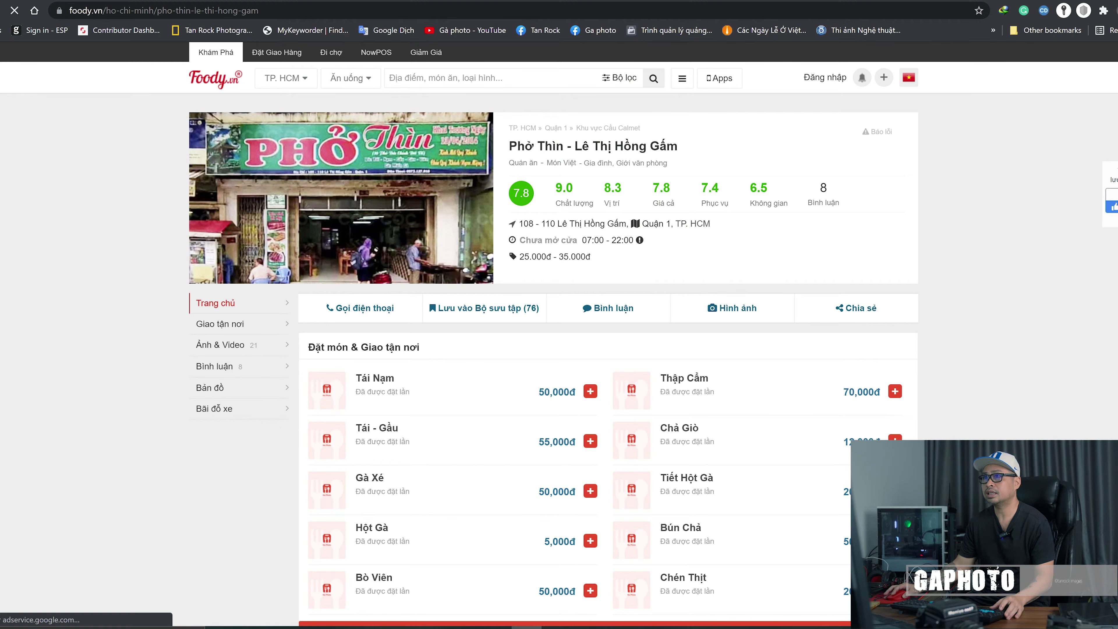
pyautogui.hotkey('alt', 'Left')
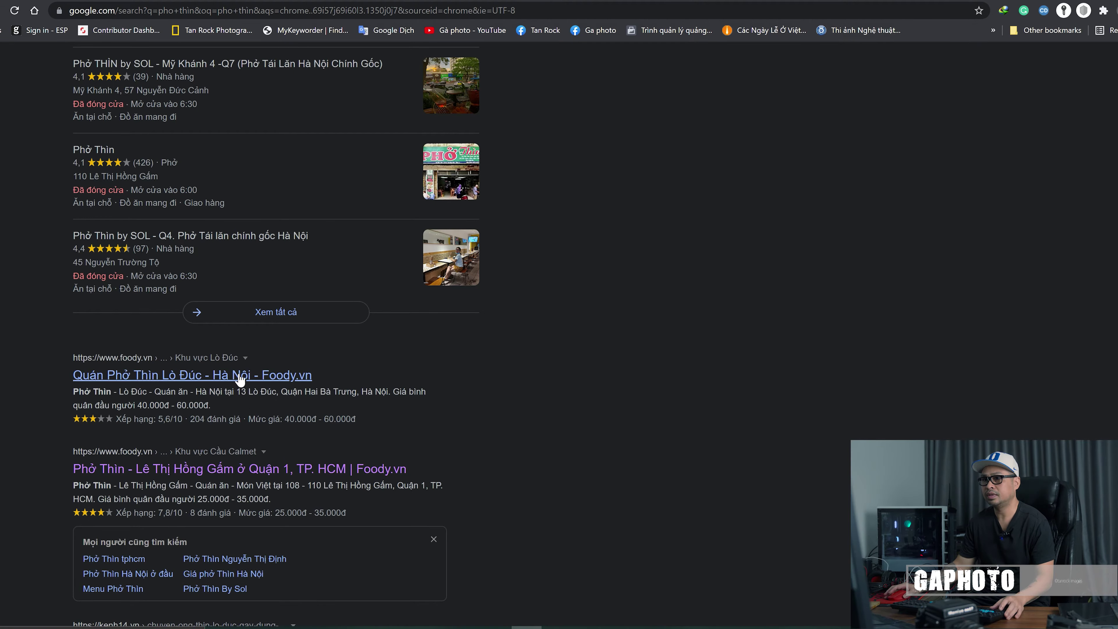
pyautogui.scroll(-5, 239, 376)
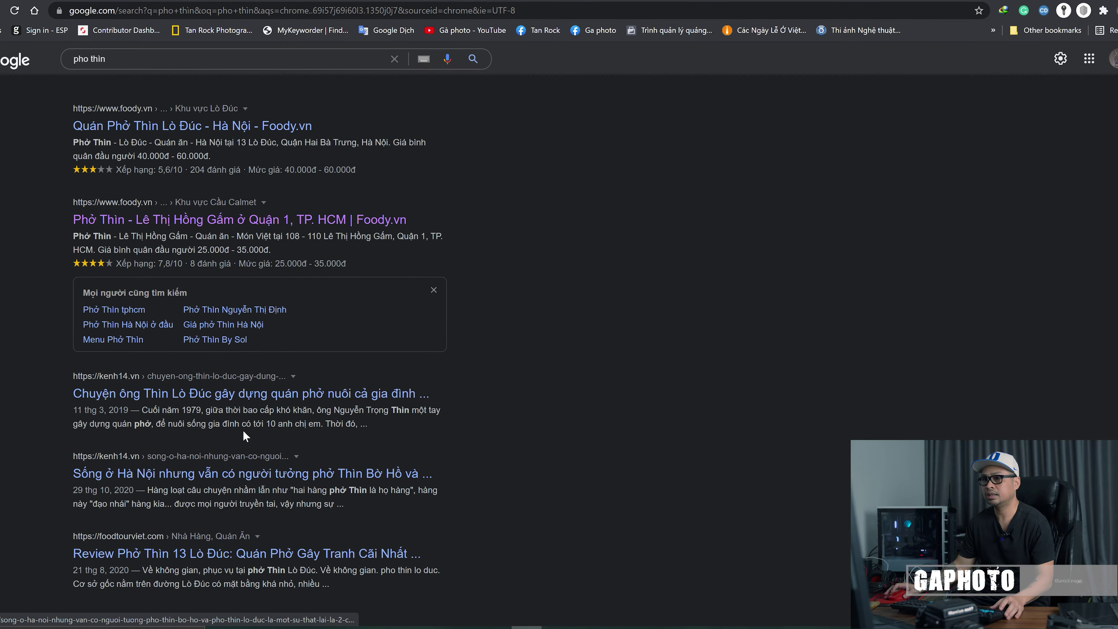
pyautogui.scroll(9, 237, 390)
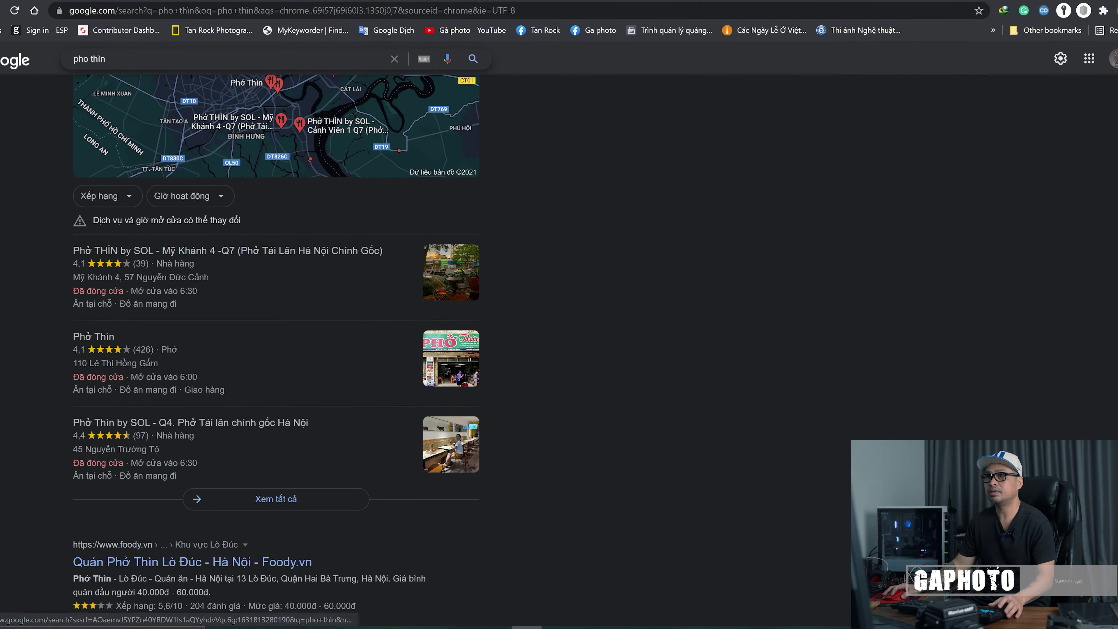
# - Extend the Google search to "pho thin by sol"
pyautogui.click(106, 58)
pyautogui.write('by so')
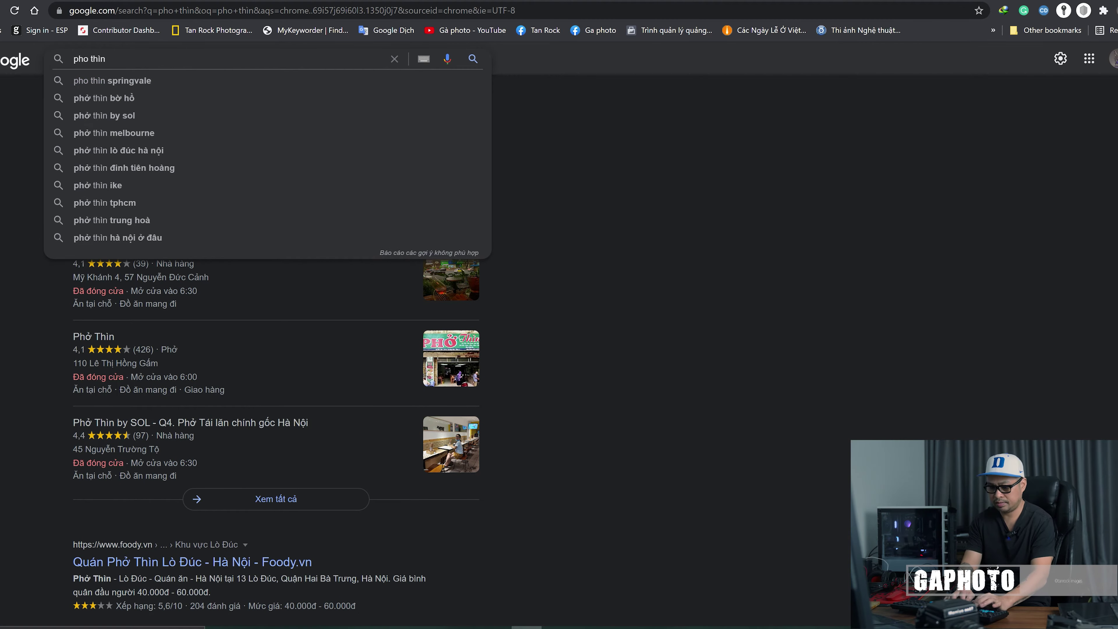
pyautogui.write('l')
pyautogui.press('Return')
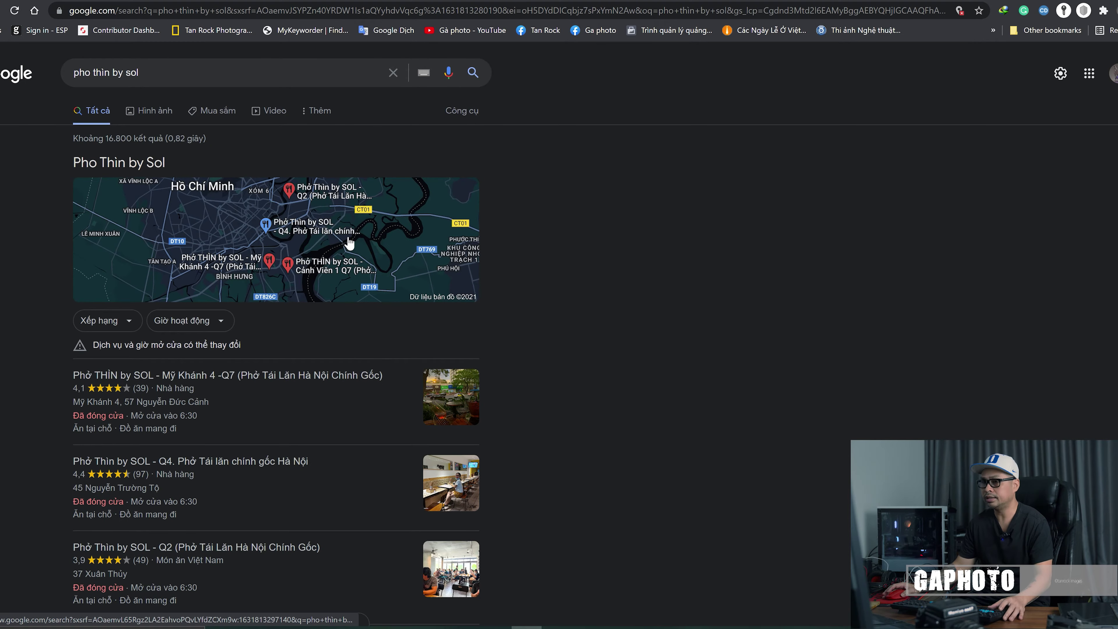
# - Browse the search results, view the ShopeeFood page of the Thảo Điền branch, and return to its Foody listing
pyautogui.scroll(-6, 339, 325)
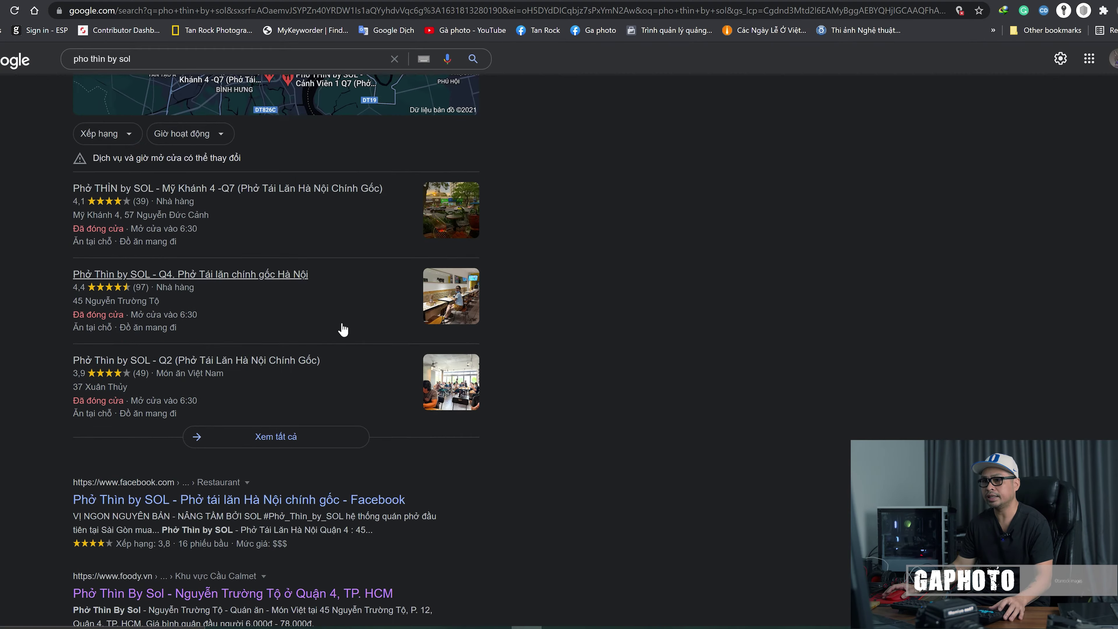
pyautogui.scroll(-2, 343, 329)
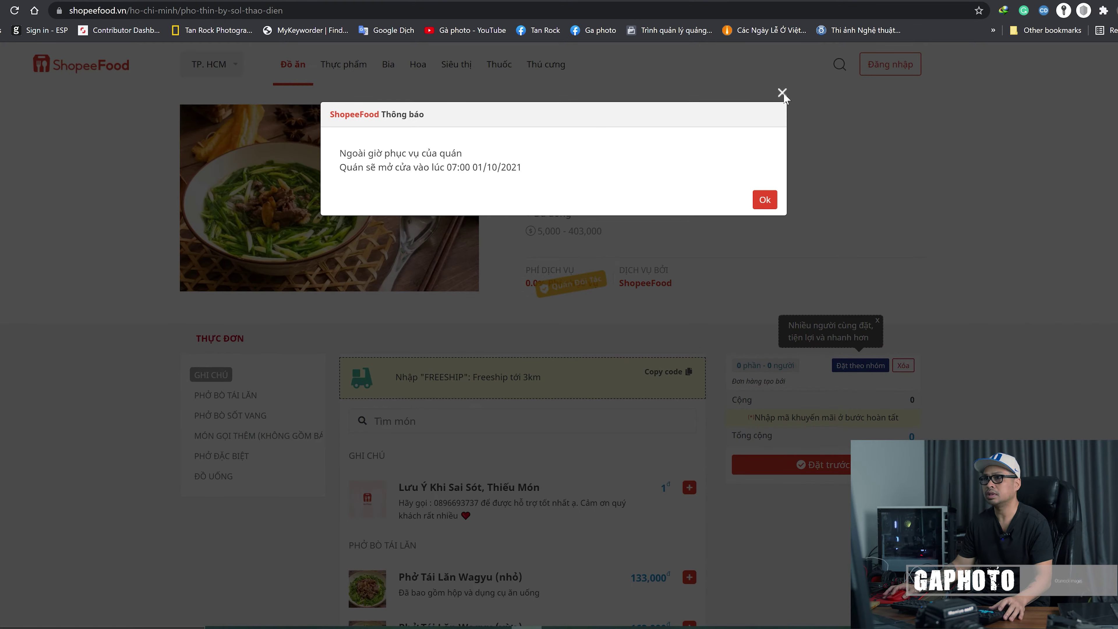
pyautogui.hotkey('alt', 'Left')
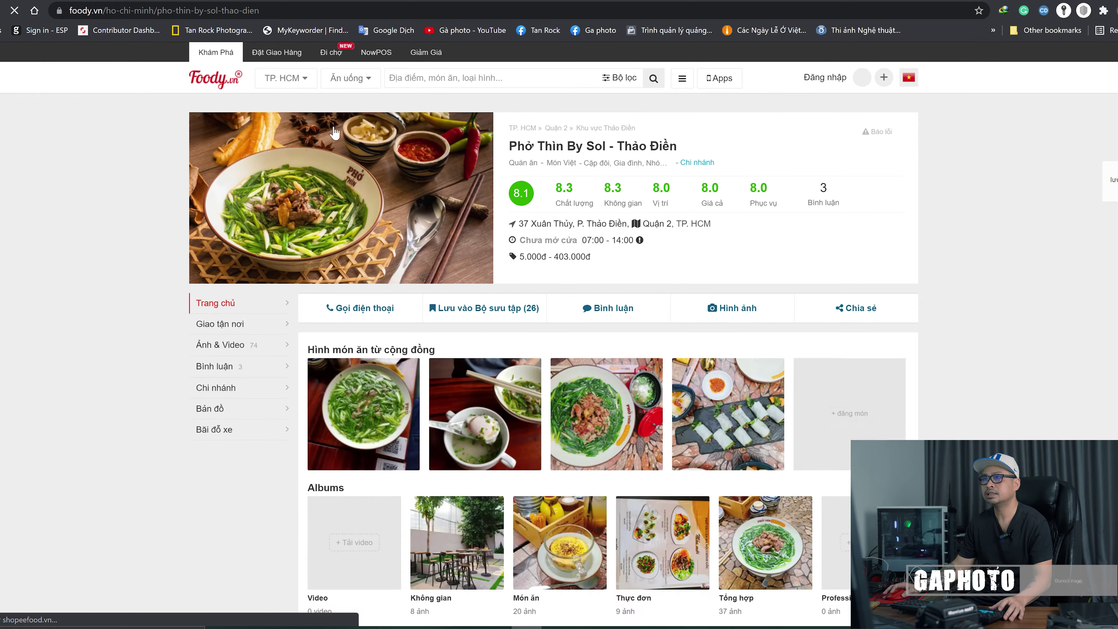
# - Return to the Google results and view the Foody listing of the Phở Thìn By Sol branch on Nguyễn Trường Tộ in Quận 4
pyautogui.hotkey('alt', 'Left')
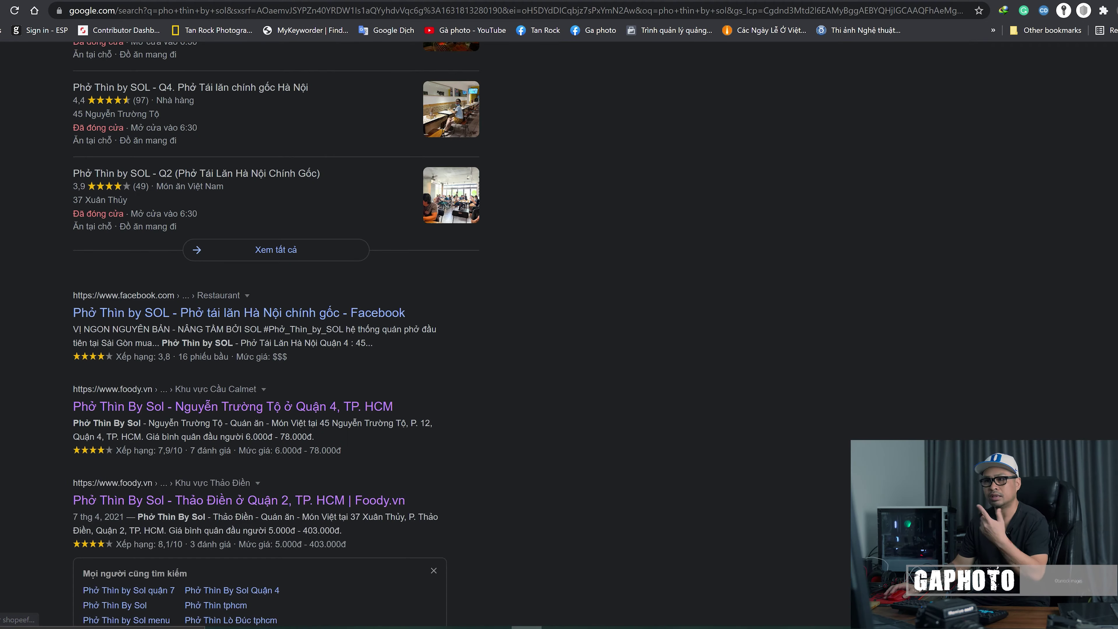
pyautogui.click(270, 407)
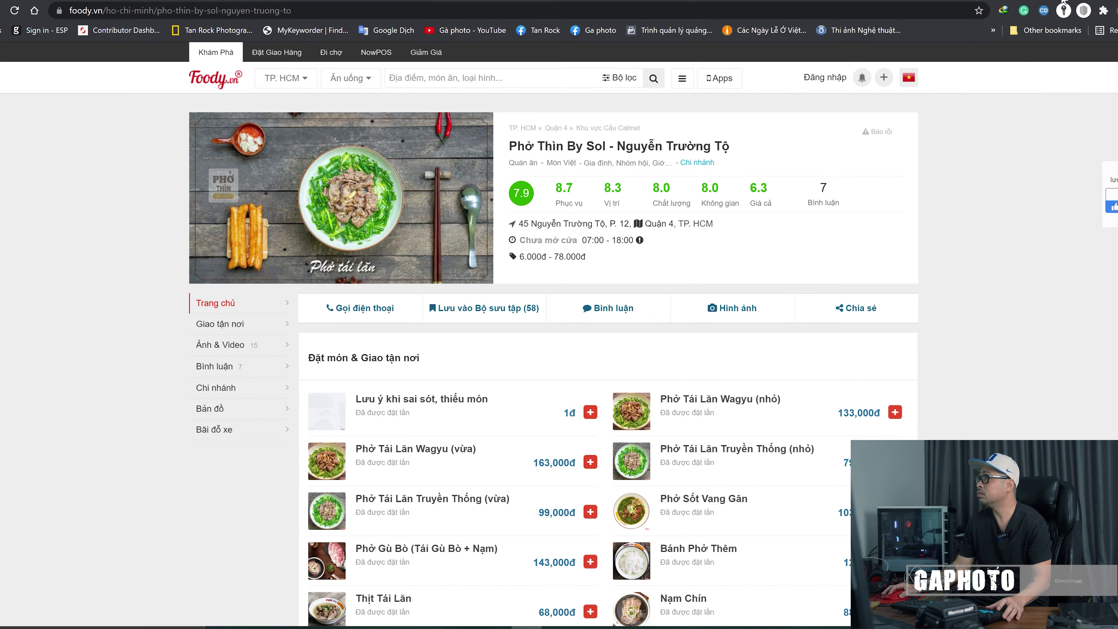
pyautogui.press('super+d')
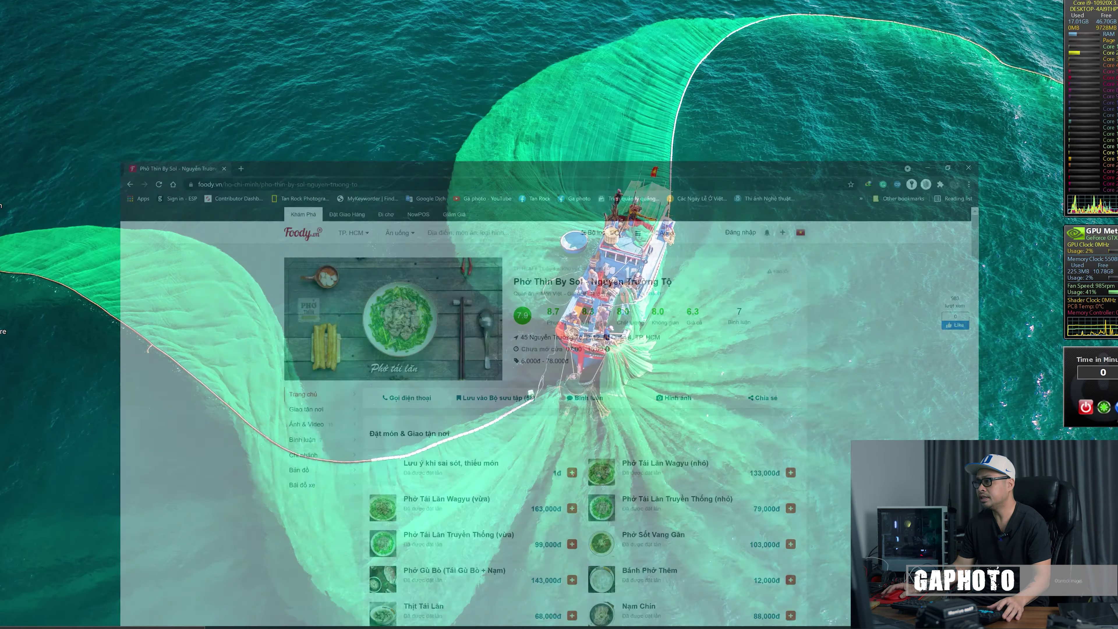
pyautogui.press('super+d')
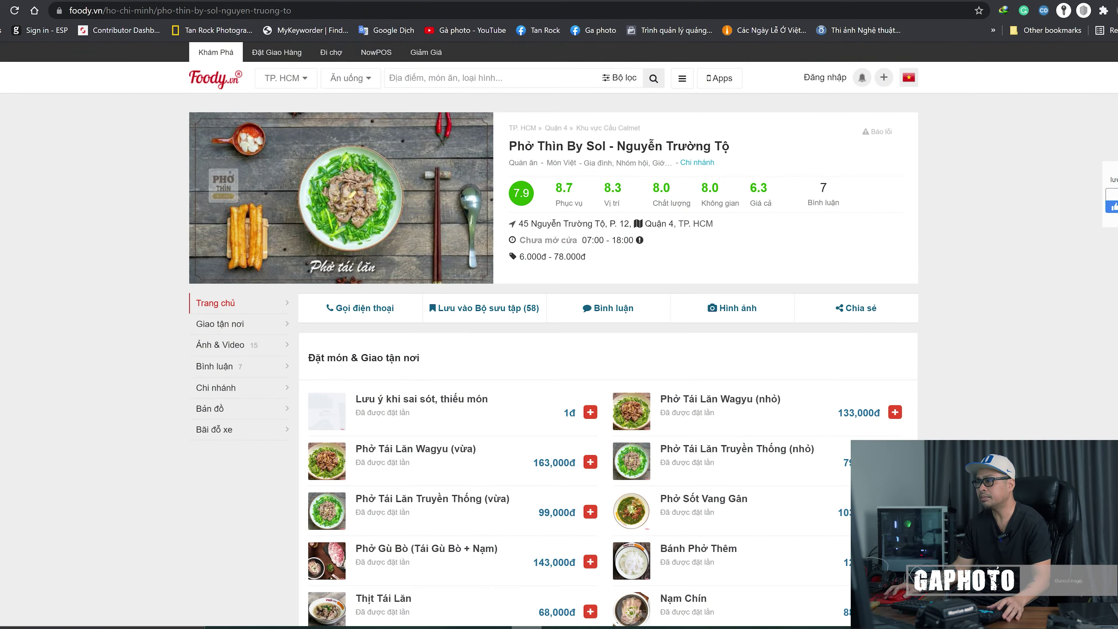
pyautogui.press('super+d')
# - Switch to Lightroom Classic and open the recent catalog project 1976 Food.lrcat, relaunching Lightroom with it
pyautogui.hotkey('alt', 'Tab')
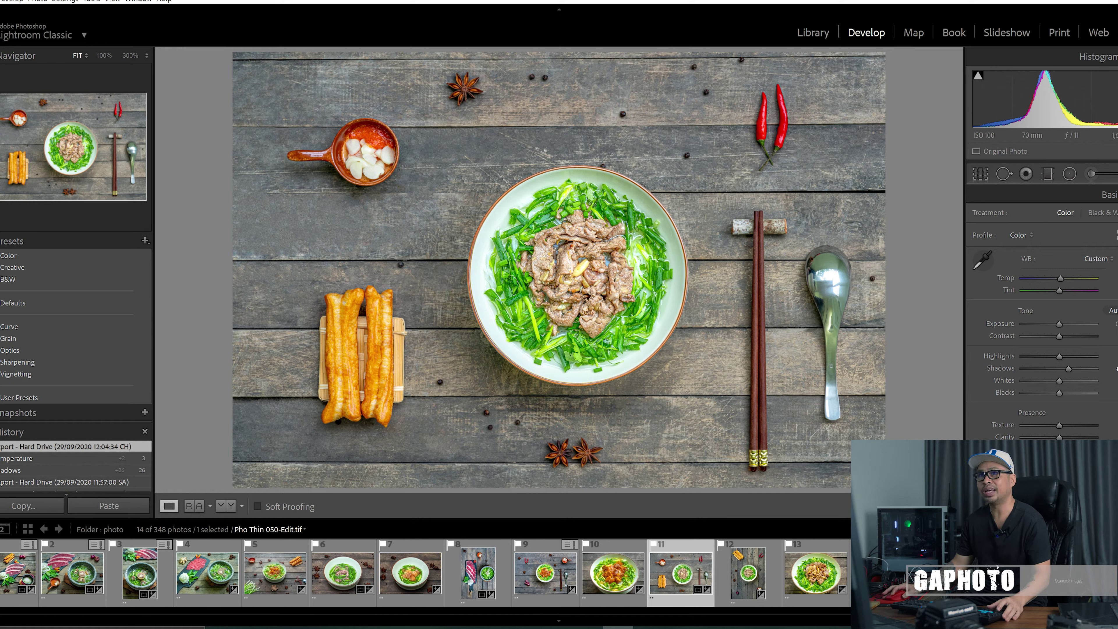
pyautogui.hotkey('alt', 'f')
pyautogui.moveTo(158, 35)
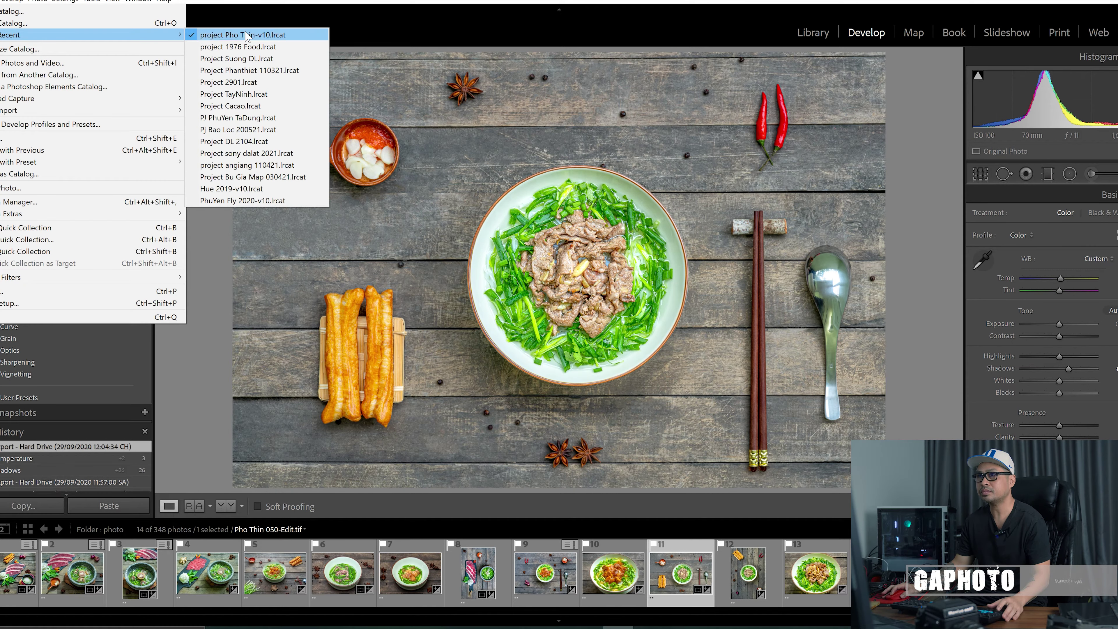
pyautogui.click(261, 46)
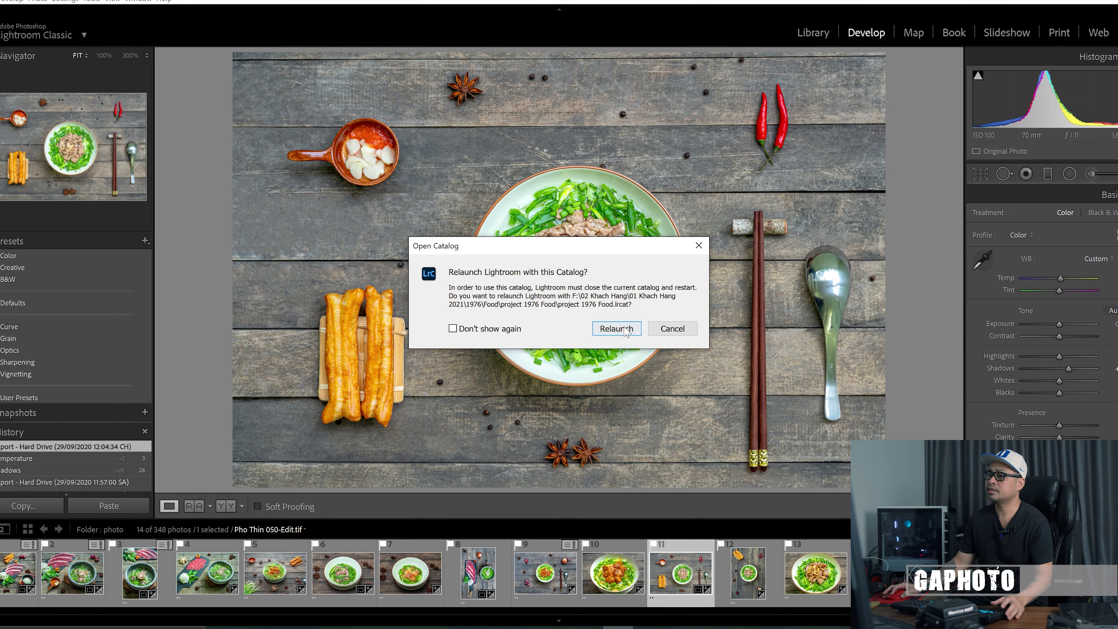
pyautogui.click(617, 330)
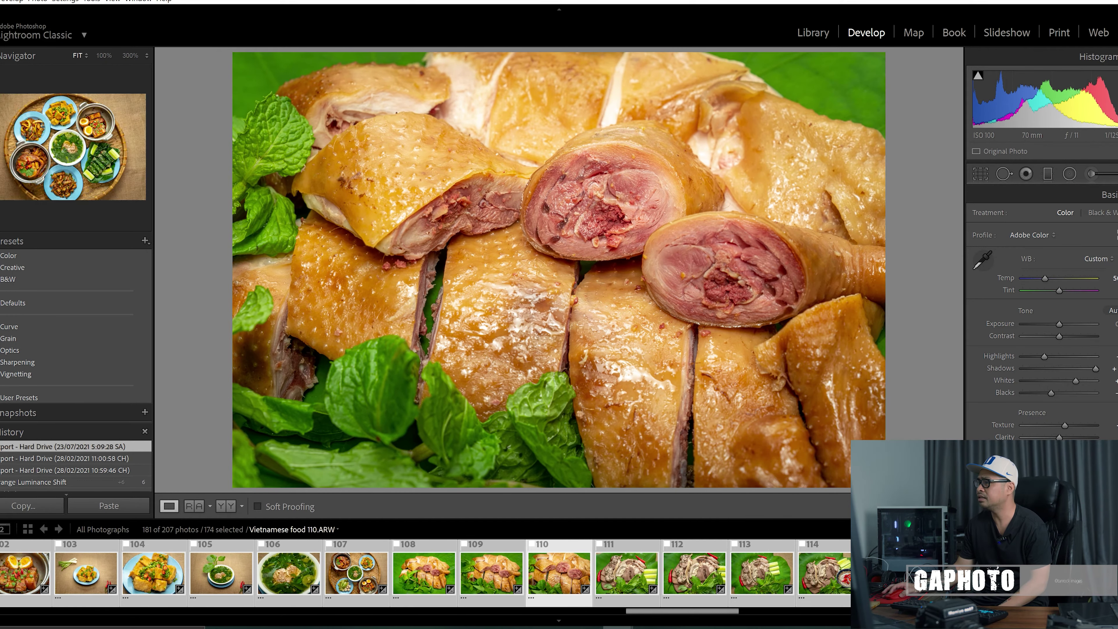
# - Try different filter presets on the filmstrip and bring back the full set of food photos
pyautogui.click(929, 529)
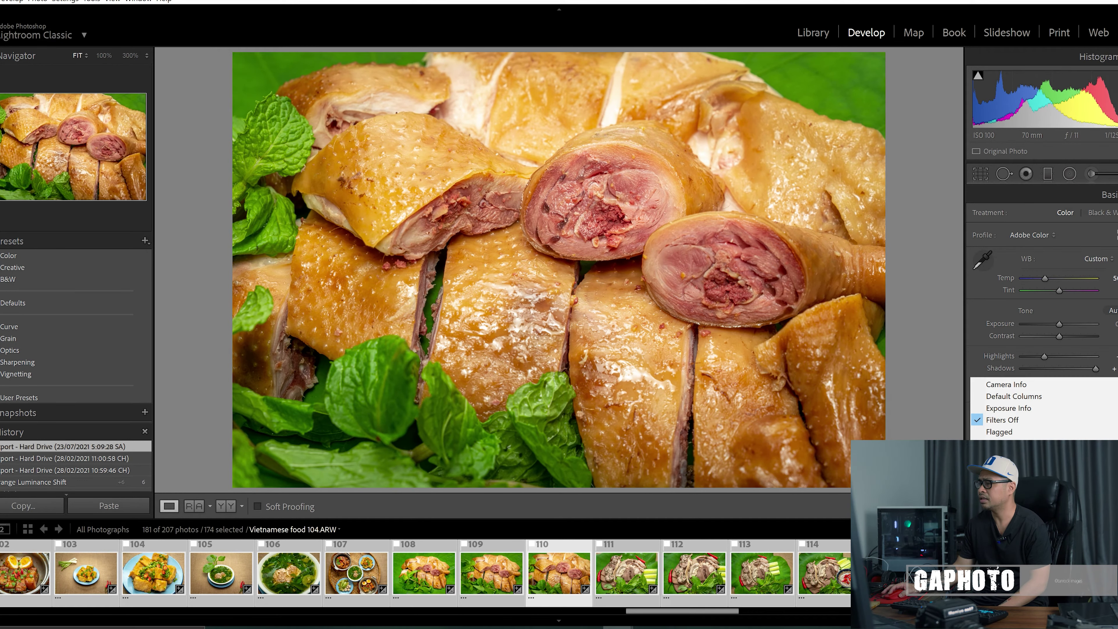
pyautogui.click(1008, 455)
pyautogui.click(930, 530)
pyautogui.click(999, 433)
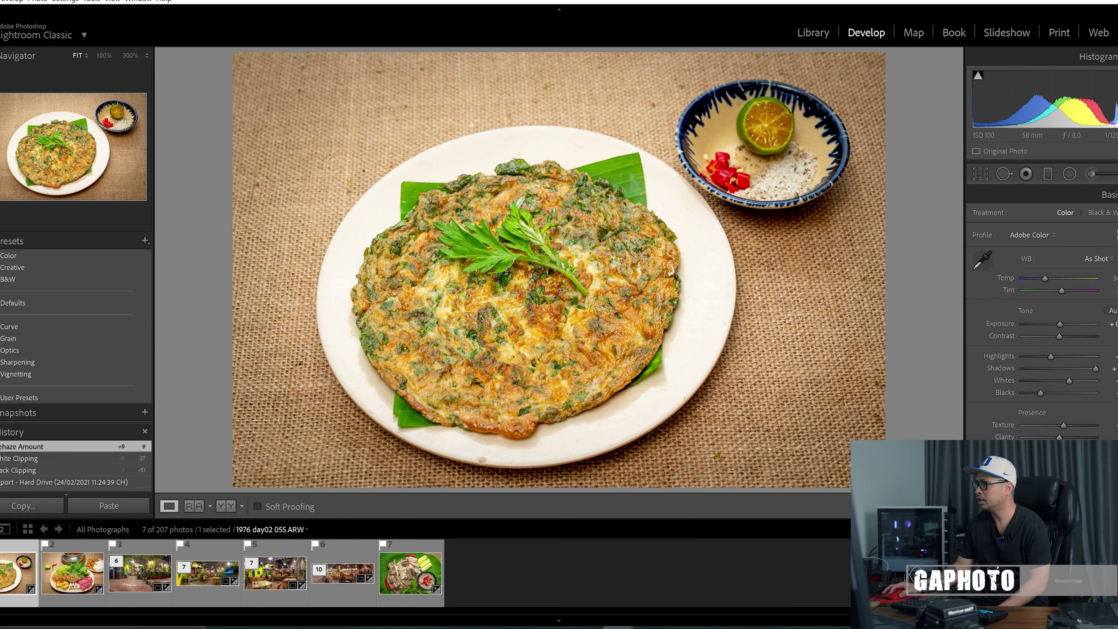
pyautogui.click(929, 529)
pyautogui.click(1067, 436)
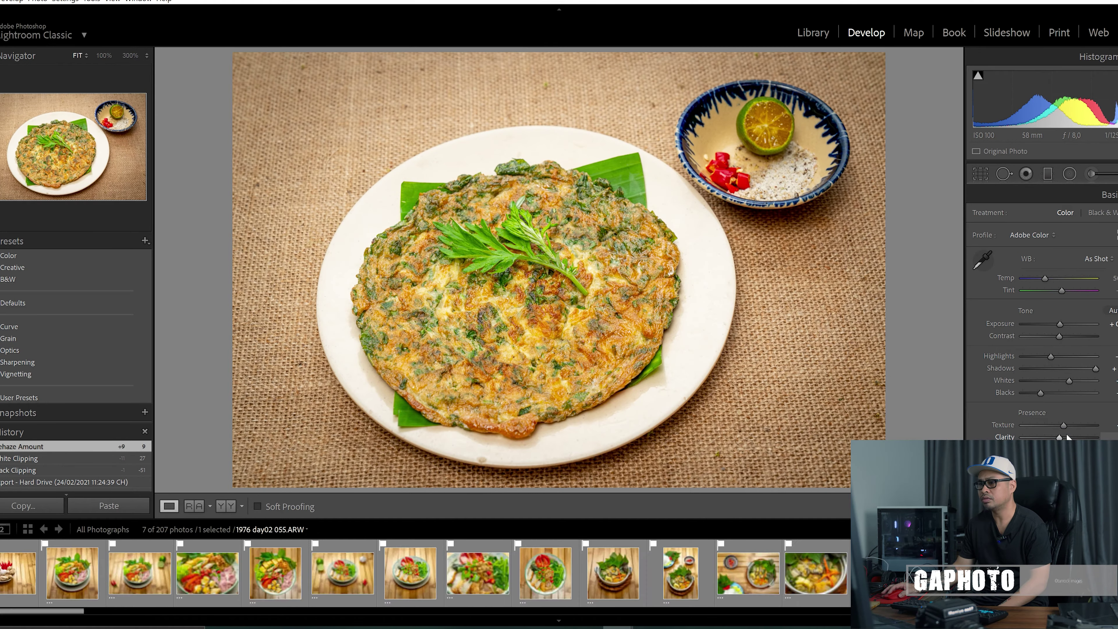
# - From the start of the filmstrip, view Vietnamese food 002.ARW to 004.ARW, inspecting the toppings in 003.ARW at 100% and returning to that photo
pyautogui.moveTo(506, 615); pyautogui.dragTo(48, 614)
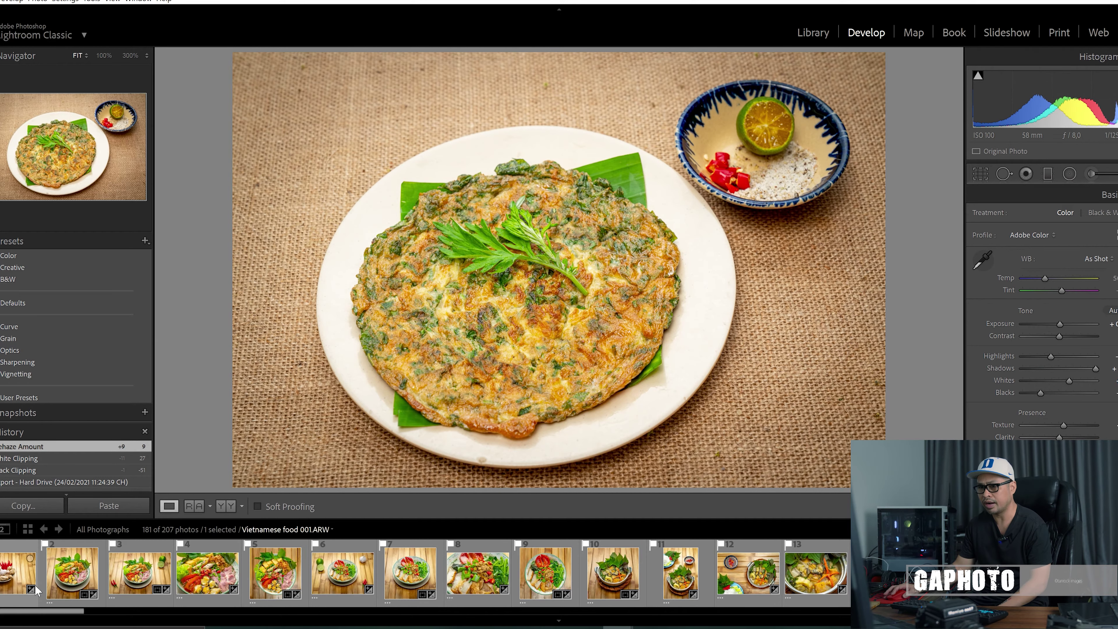
pyautogui.click(69, 581)
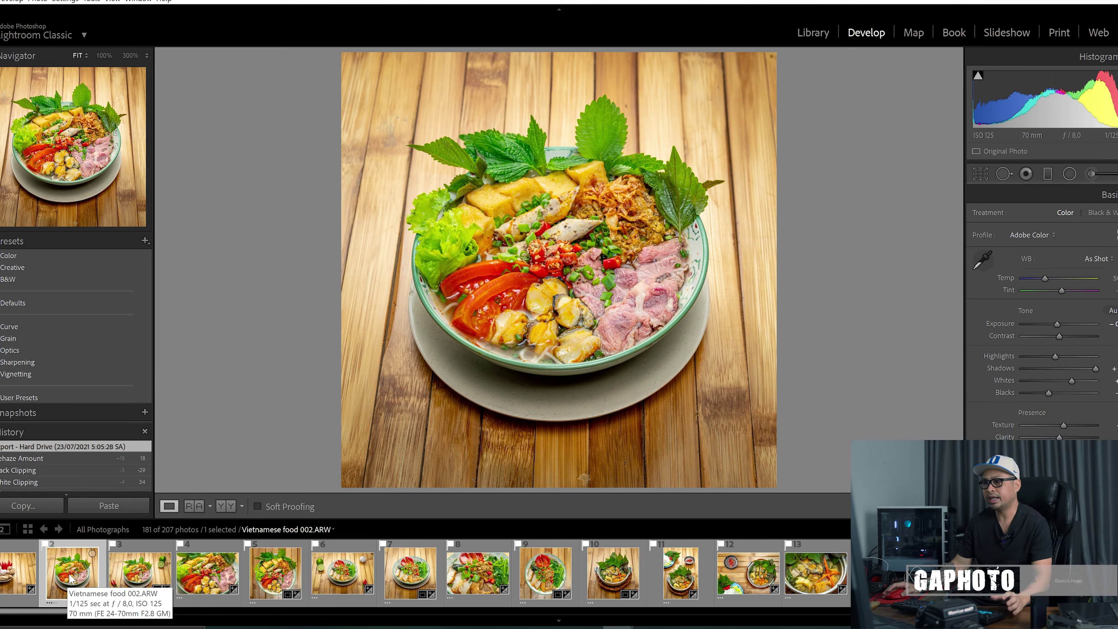
pyautogui.press('Right')
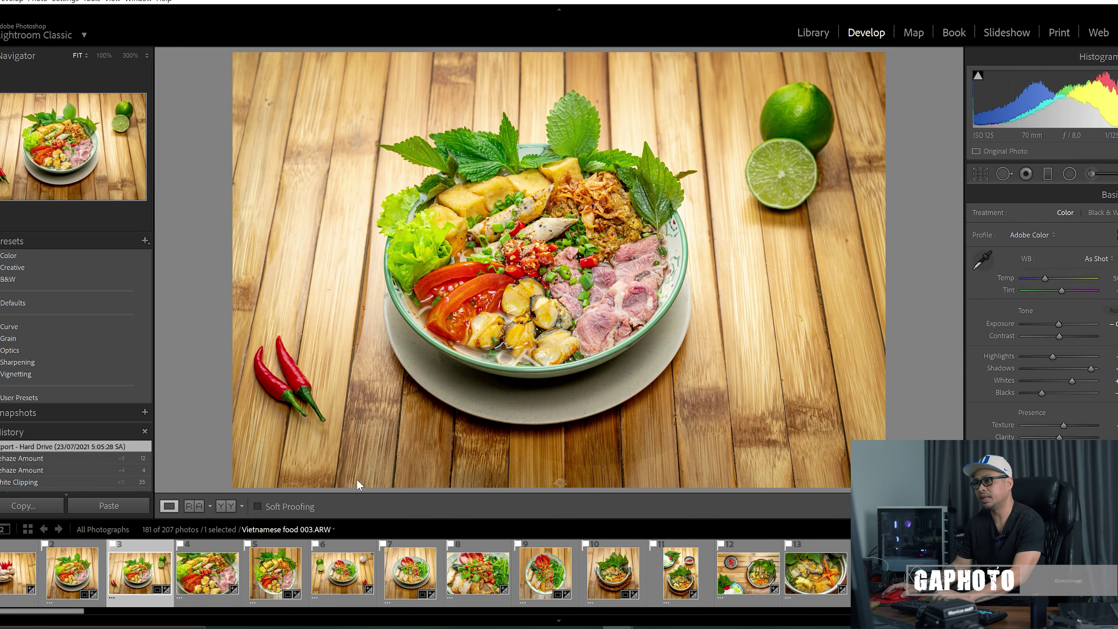
pyautogui.click(544, 260)
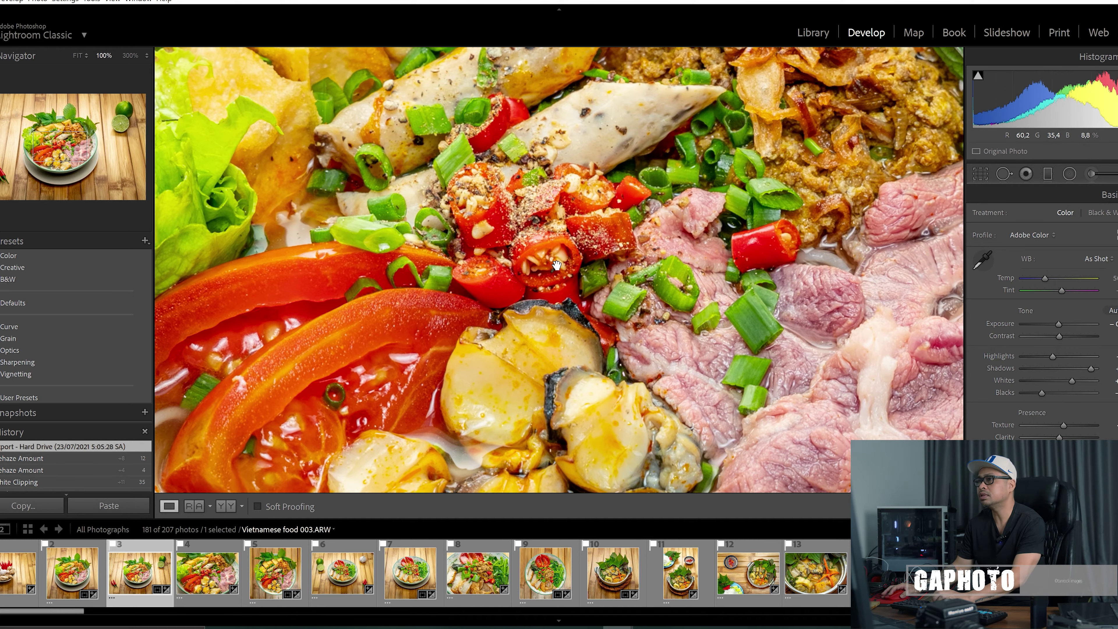
pyautogui.moveTo(553, 269); pyautogui.dragTo(568, 327)
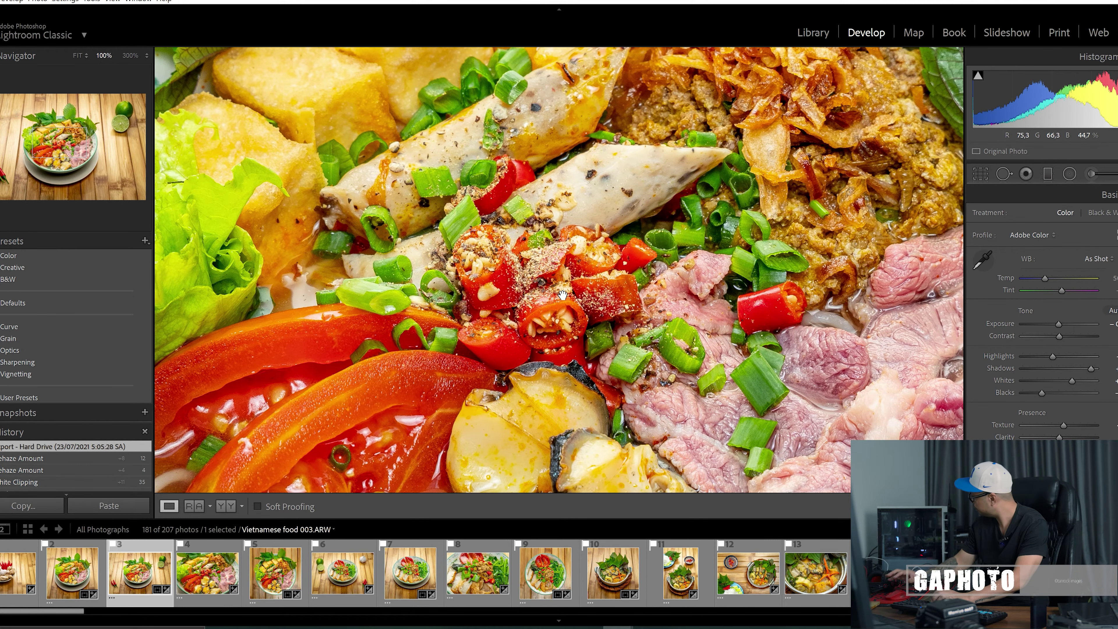
pyautogui.click(524, 301)
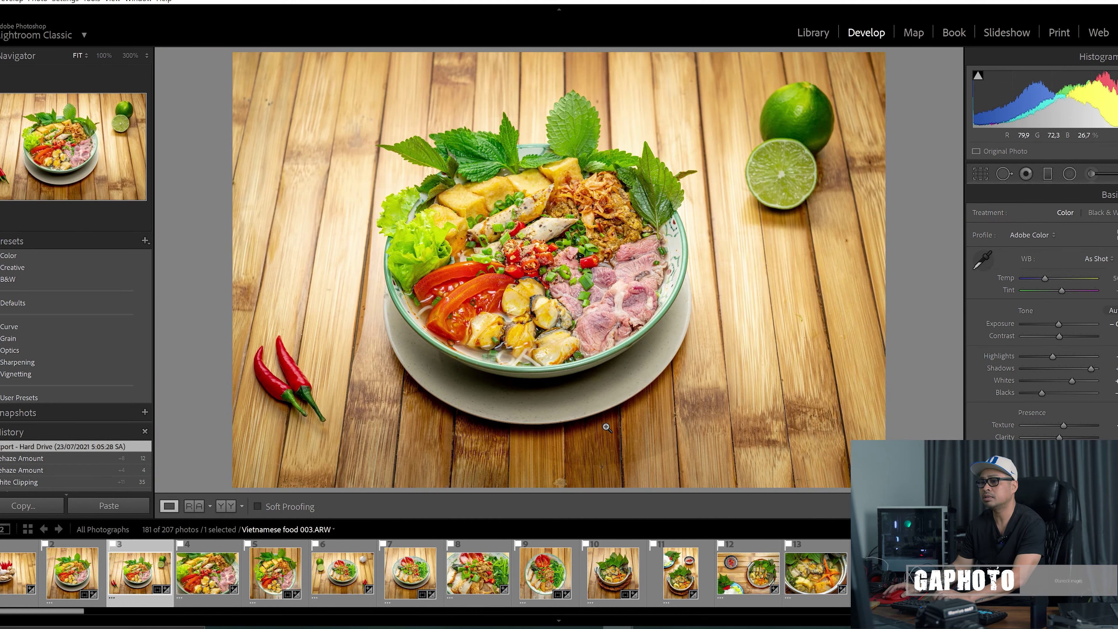
pyautogui.press('Right')
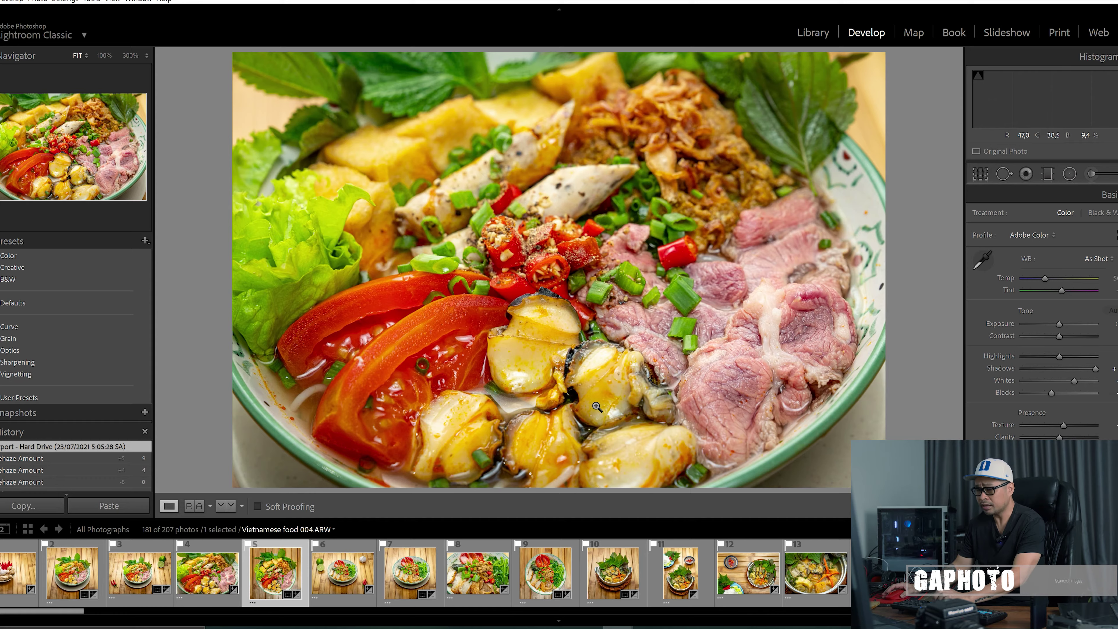
pyautogui.press('Left')
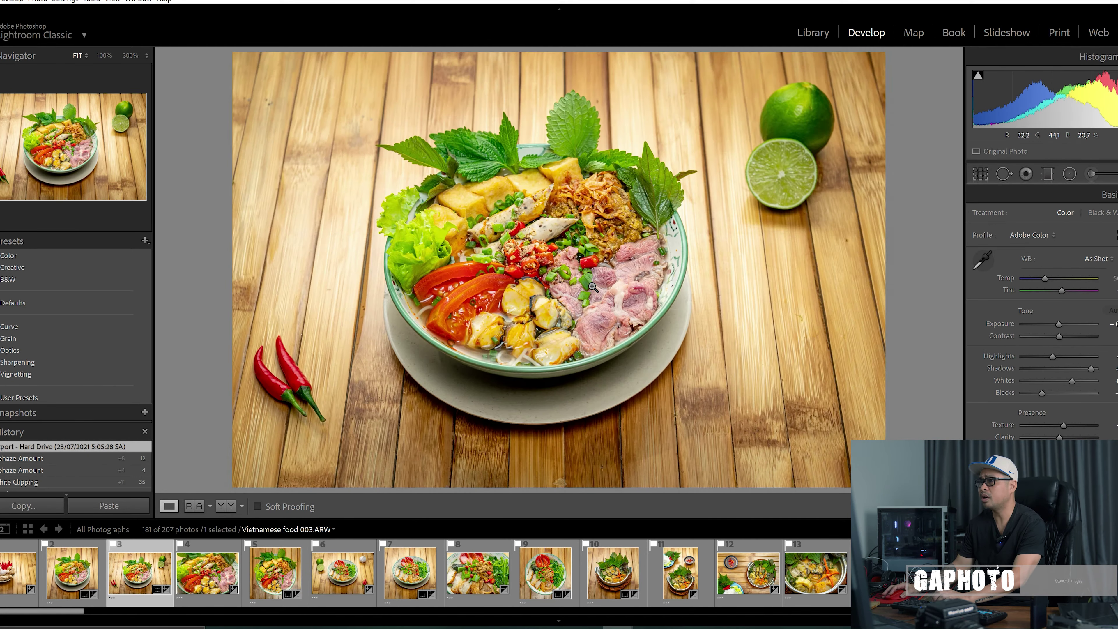
pyautogui.click(574, 275)
pyautogui.click(574, 276)
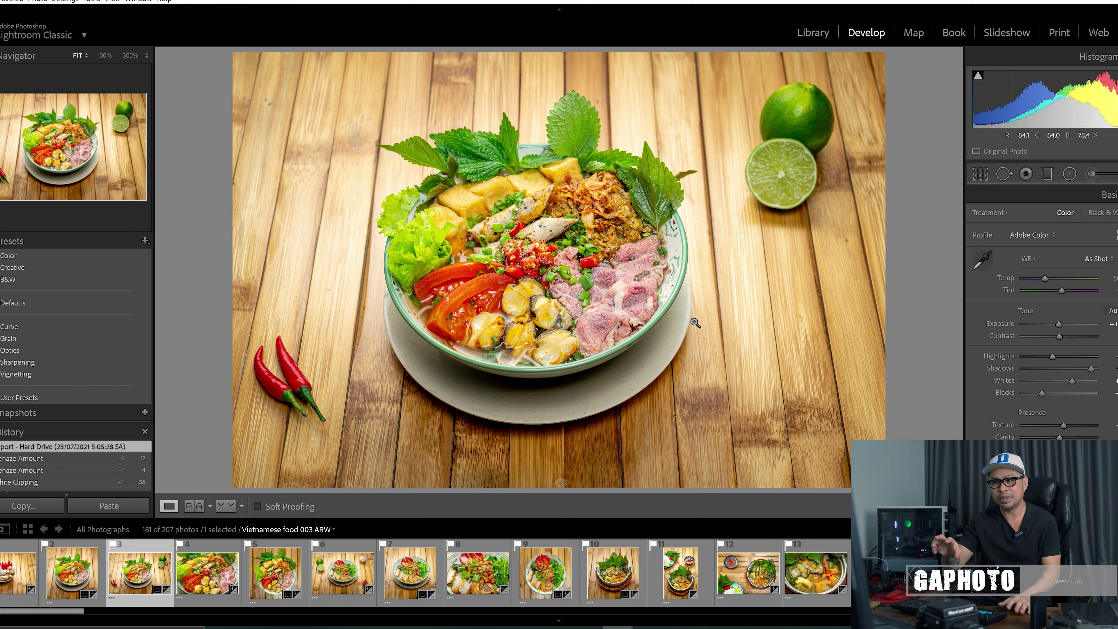
# - View the close-up Vietnamese food 004.ARW and inspect its chillies and shellfish at 100%, returning to the fitted view
pyautogui.click(202, 578)
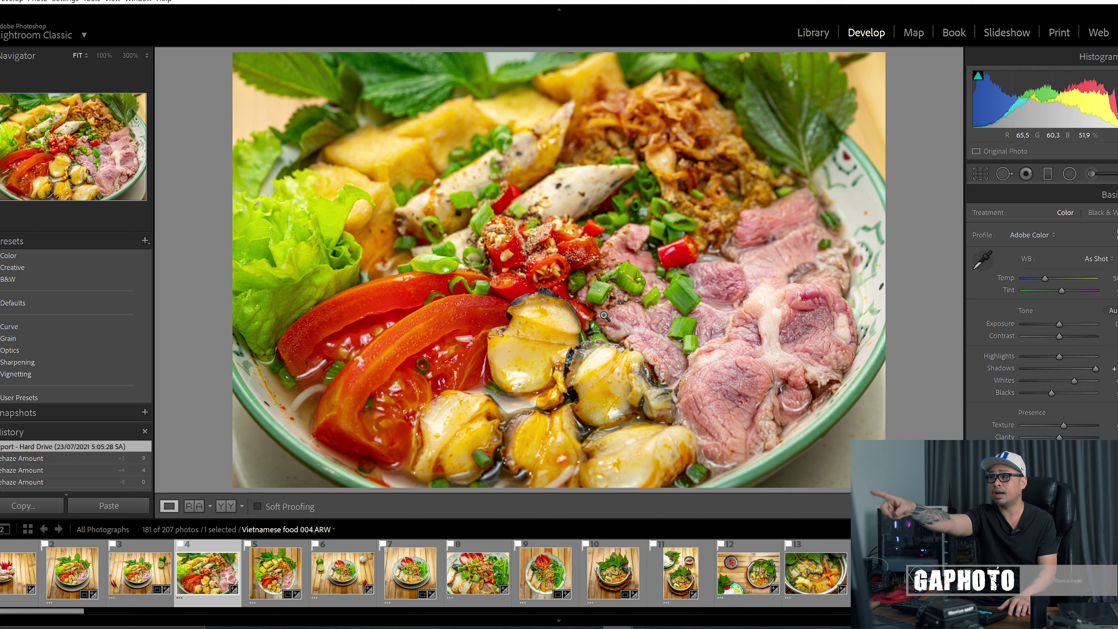
pyautogui.click(547, 336)
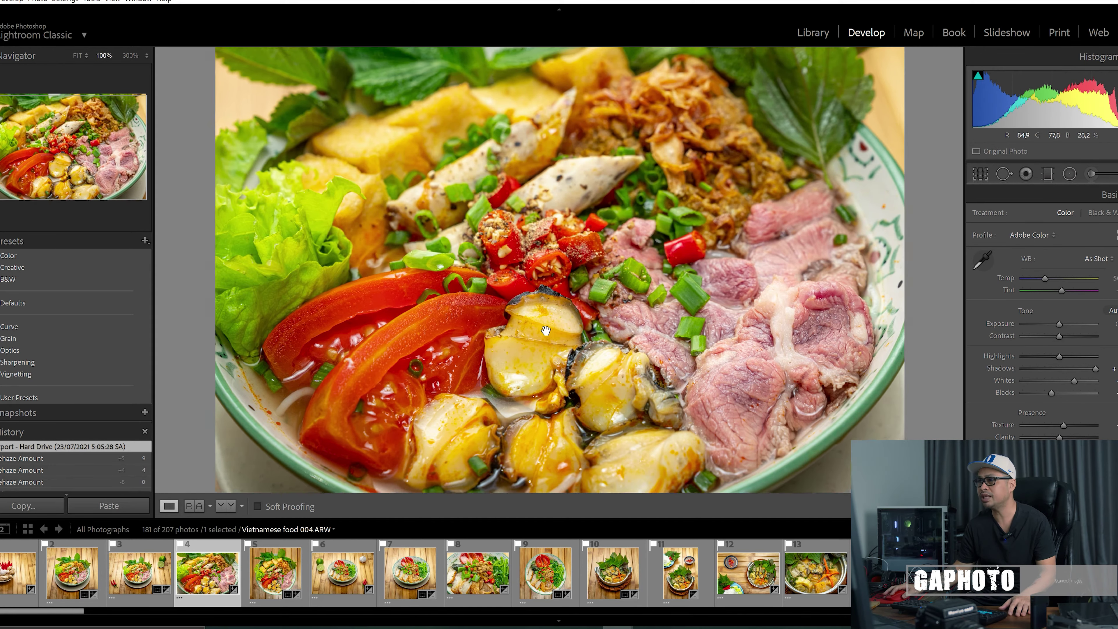
pyautogui.moveTo(564, 294); pyautogui.dragTo(557, 368)
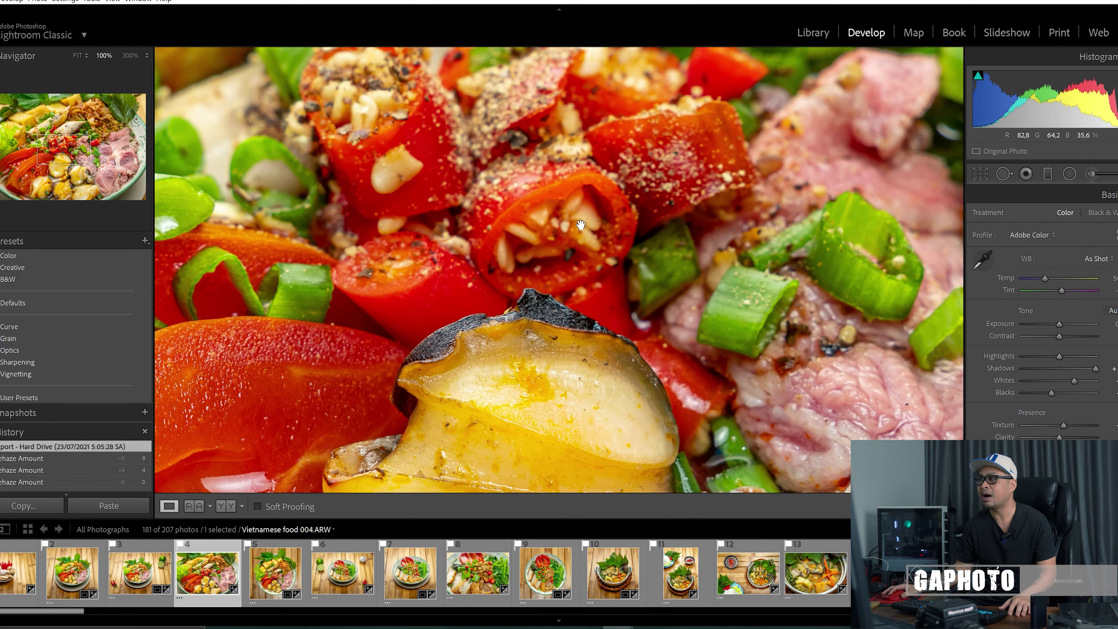
pyautogui.moveTo(569, 357); pyautogui.dragTo(615, 229)
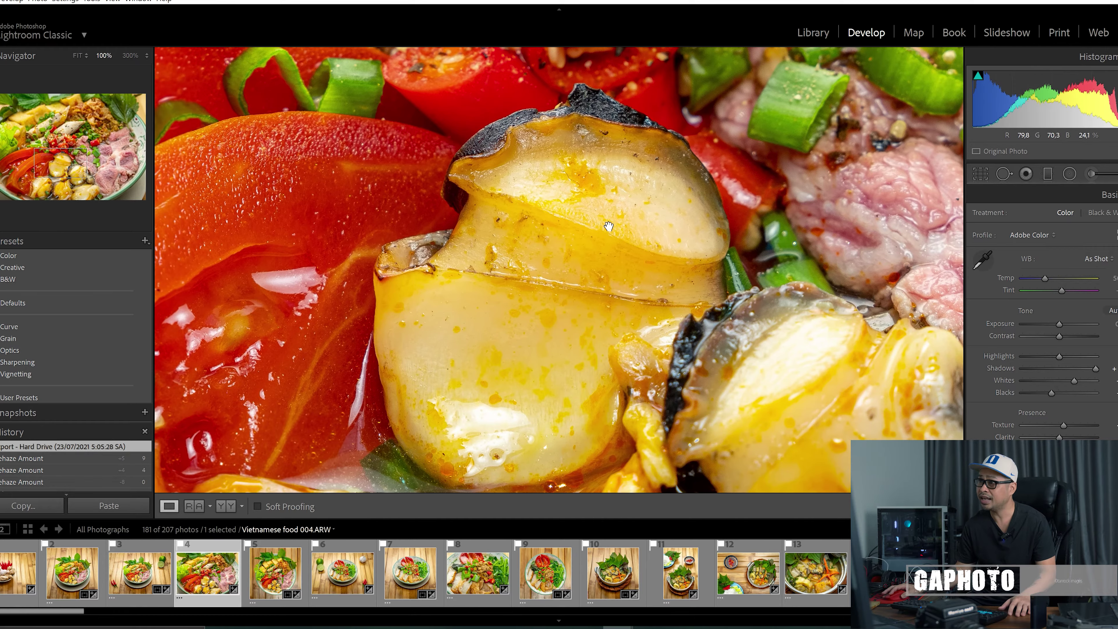
pyautogui.click(576, 248)
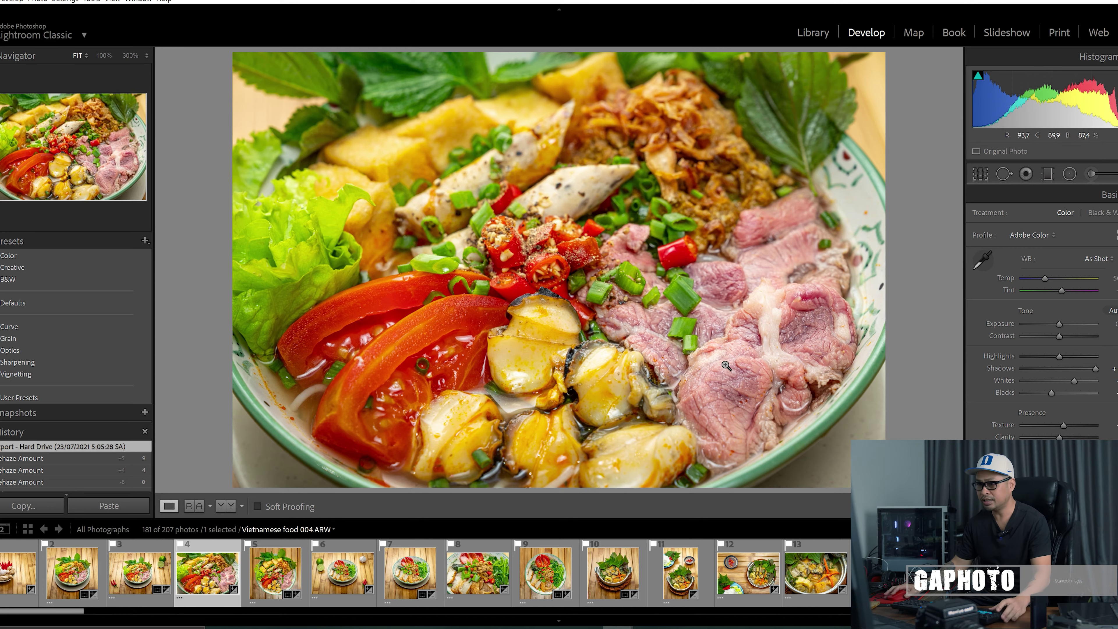
# - View the overhead shot of the same bowl and Vietnamese food 006.ARW, inspecting the toppings in 006.ARW at 100%
pyautogui.click(273, 575)
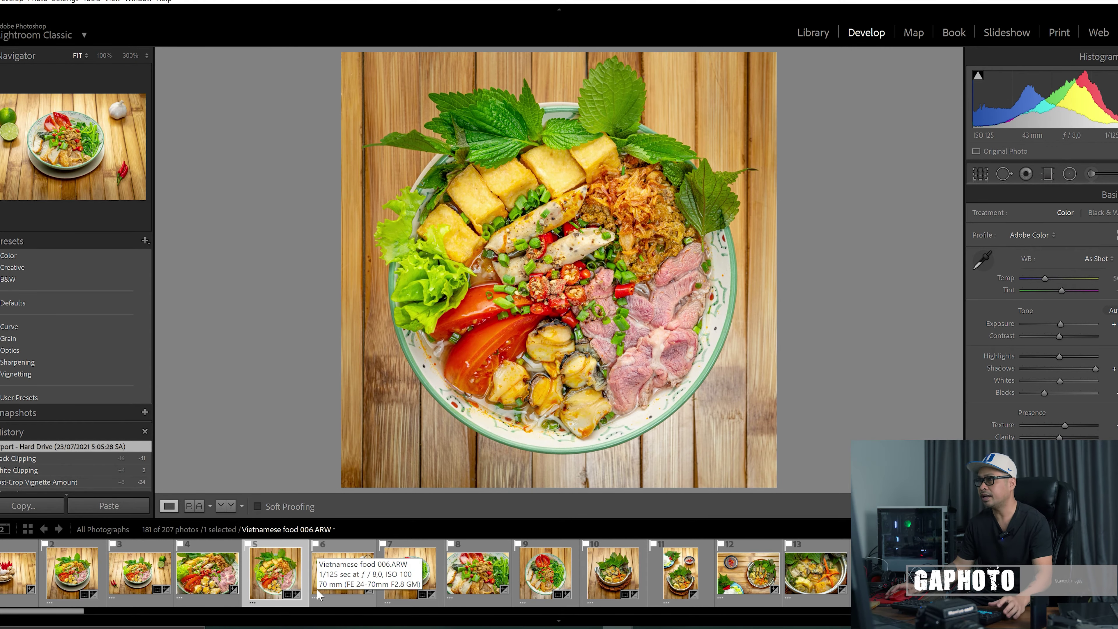
pyautogui.click(347, 575)
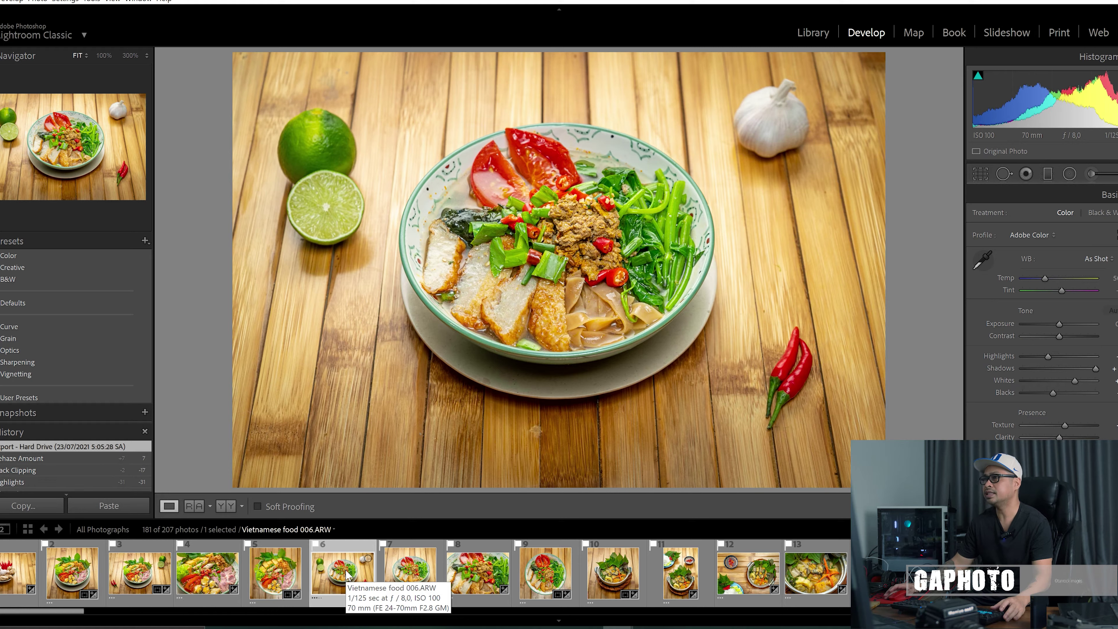
pyautogui.click(613, 259)
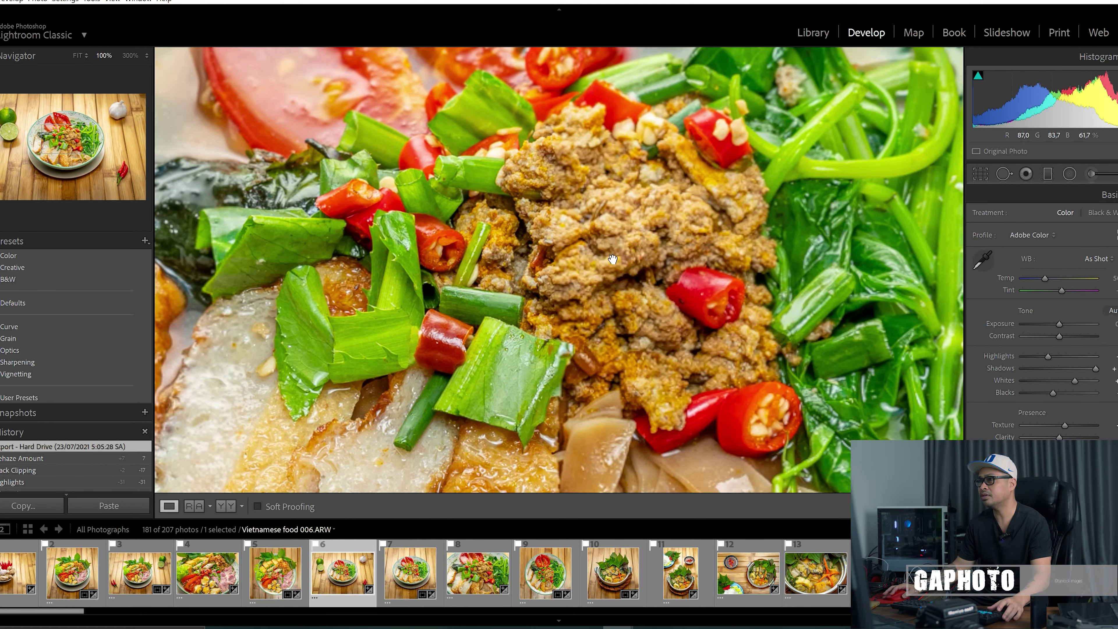
pyautogui.moveTo(470, 435); pyautogui.dragTo(518, 306)
pyautogui.click(518, 306)
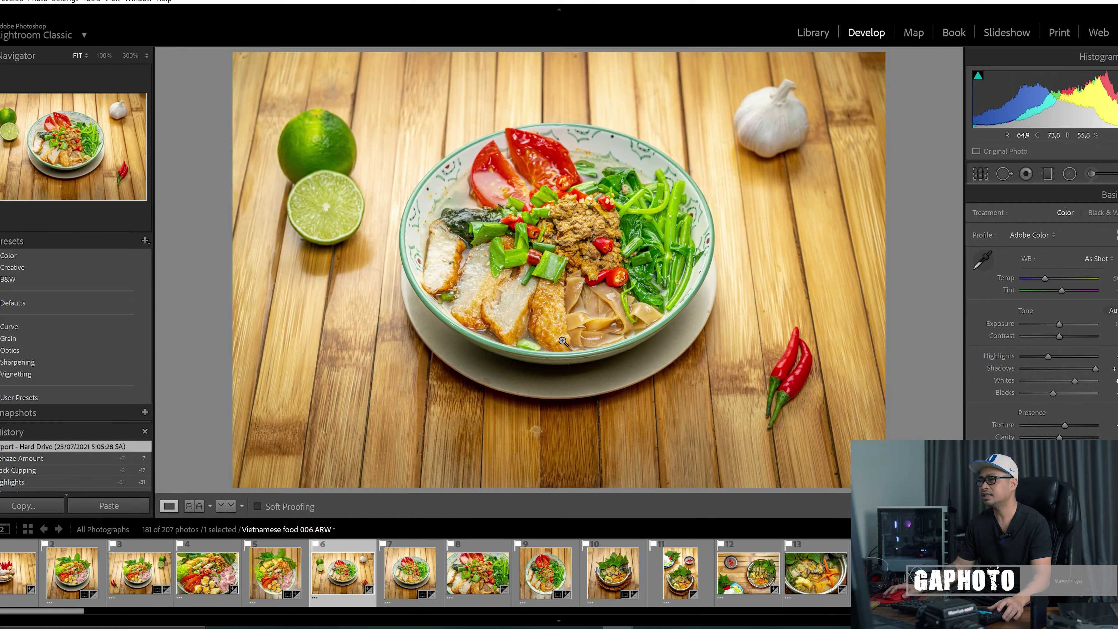
pyautogui.click(579, 242)
pyautogui.click(579, 243)
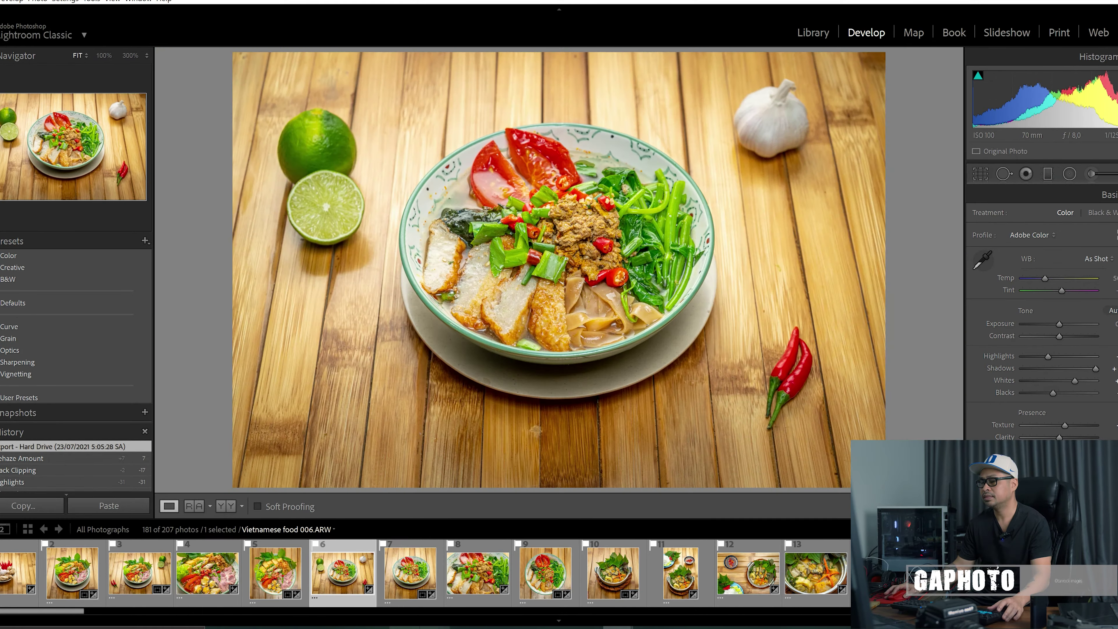
# - Inspect the close-up Vietnamese food 008.ARW at 100%, and move on to 009.ARW and 010.ARW
pyautogui.click(483, 581)
pyautogui.press('z')
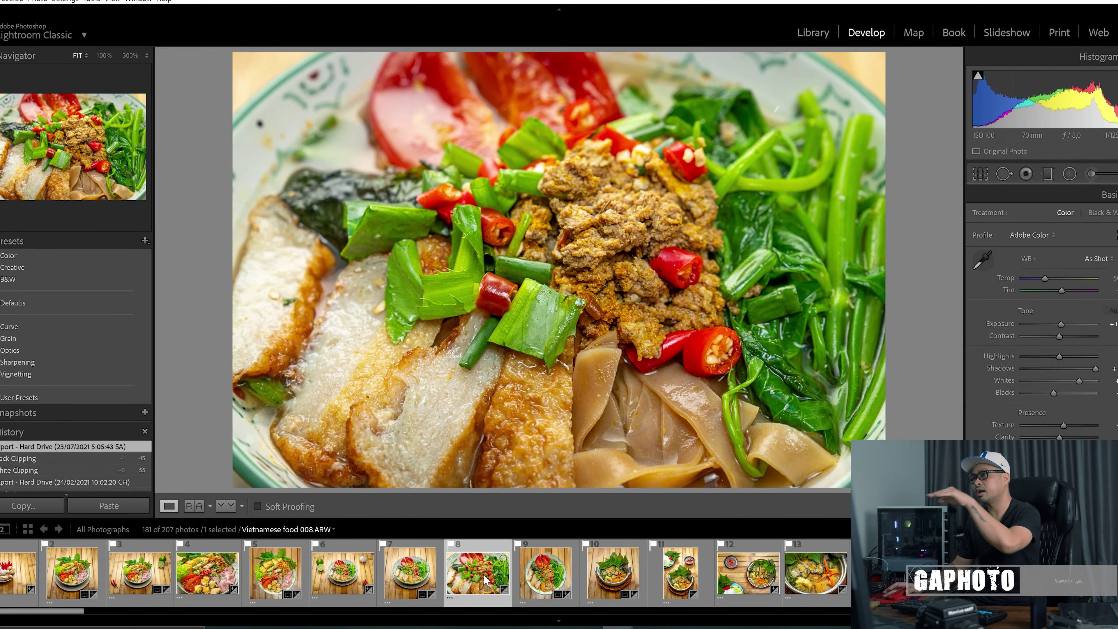
pyautogui.click(556, 328)
pyautogui.click(555, 330)
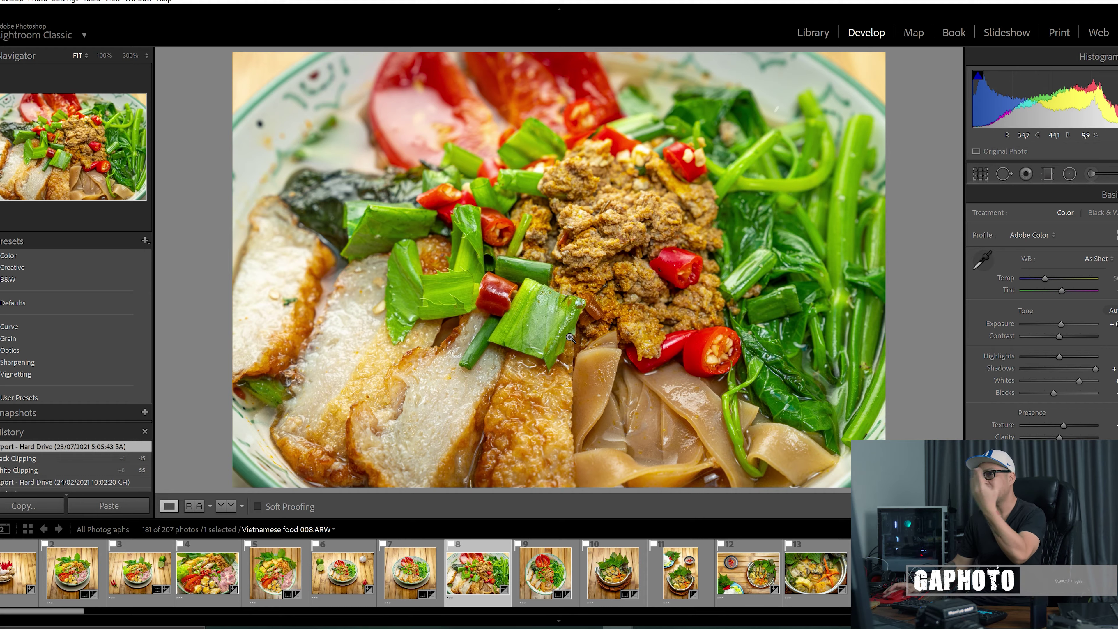
pyautogui.click(536, 334)
pyautogui.click(536, 334)
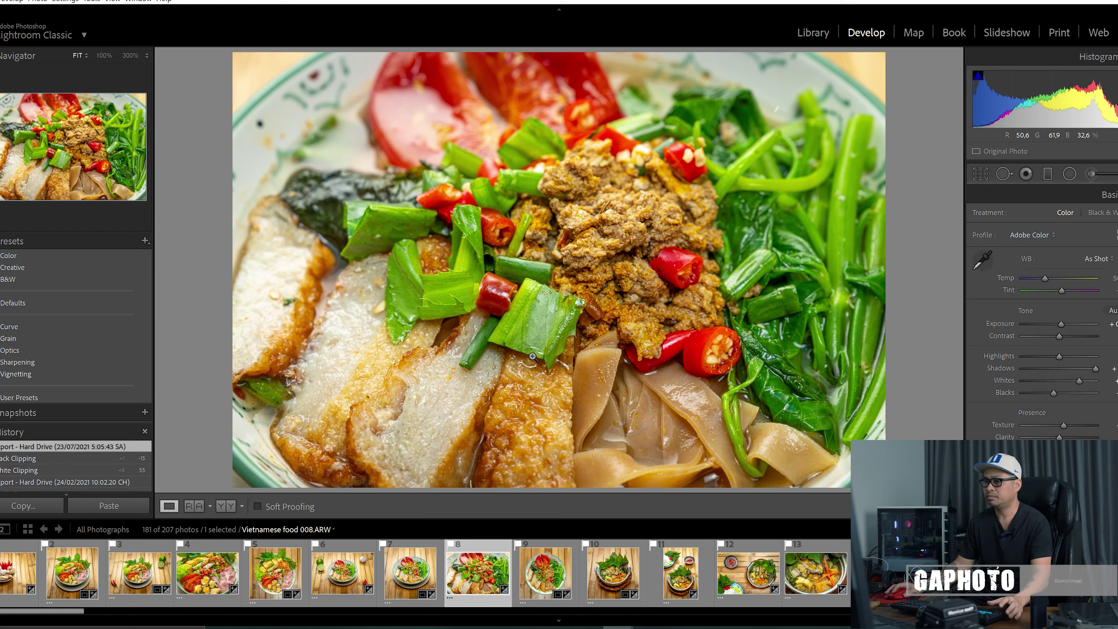
pyautogui.click(548, 582)
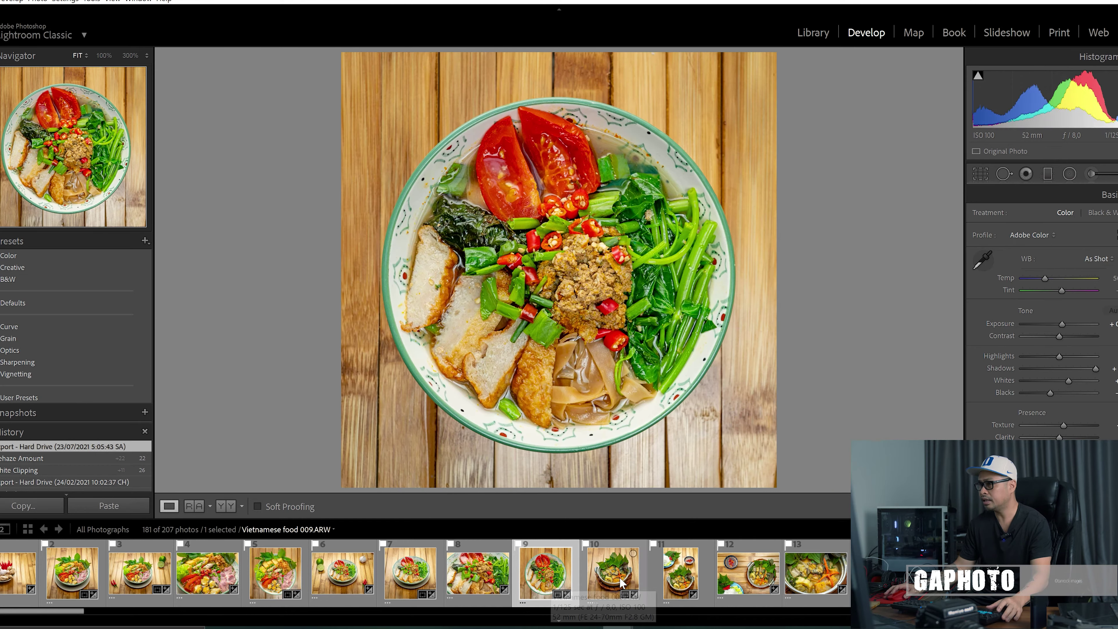
pyautogui.click(621, 584)
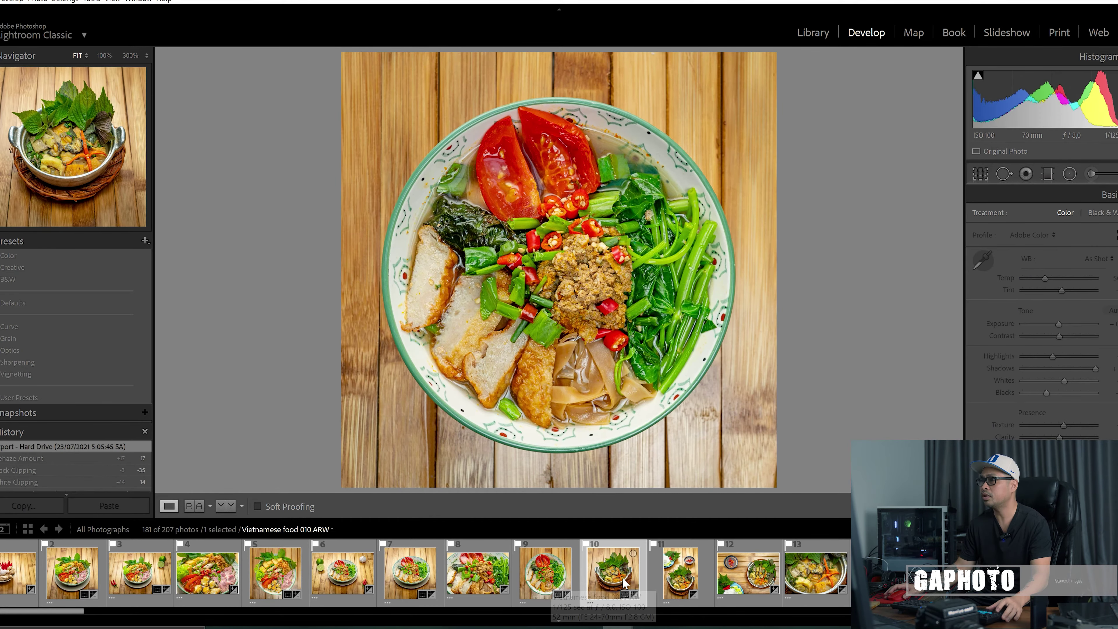
# - Inspect the herb-topped stew in Vietnamese food 010.ARW at 100% and return to the fitted view
pyautogui.scroll(-5, 707, 588)
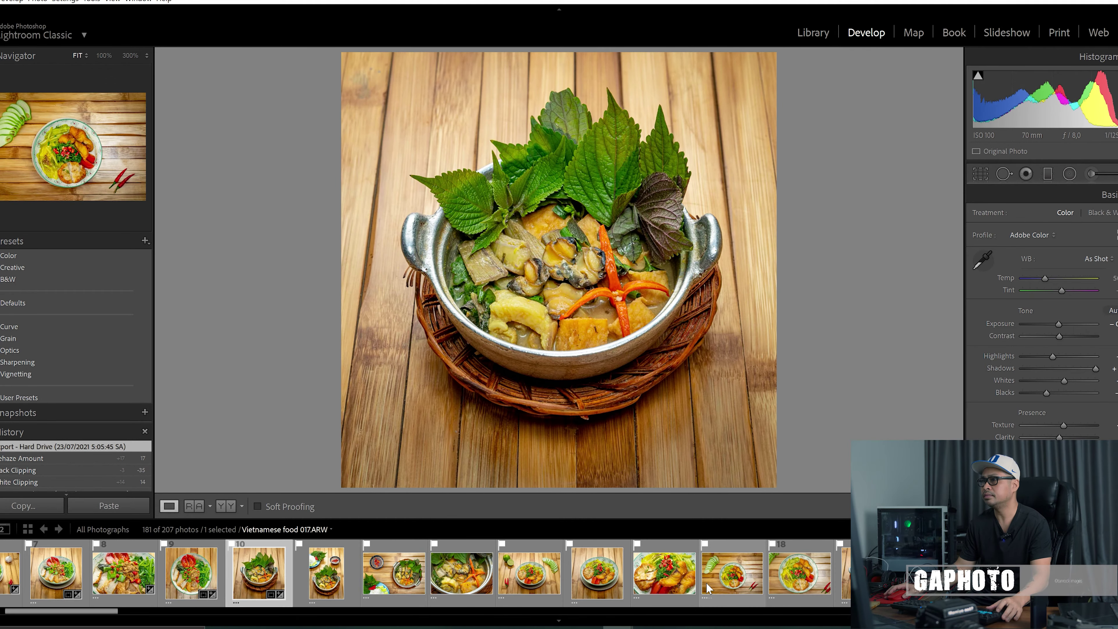
pyautogui.click(577, 270)
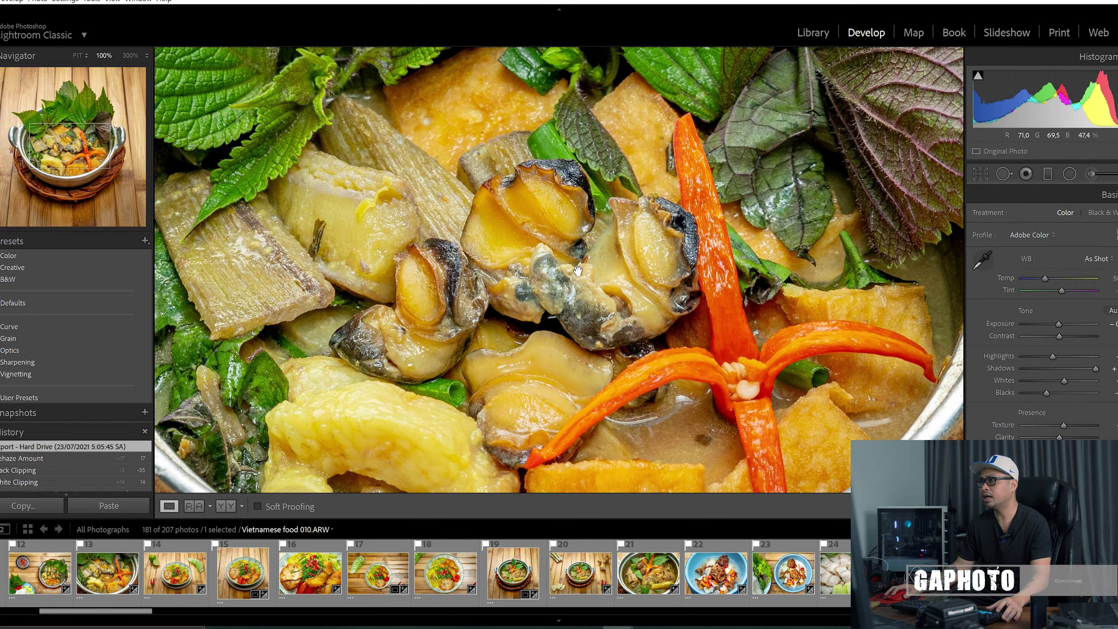
pyautogui.click(577, 270)
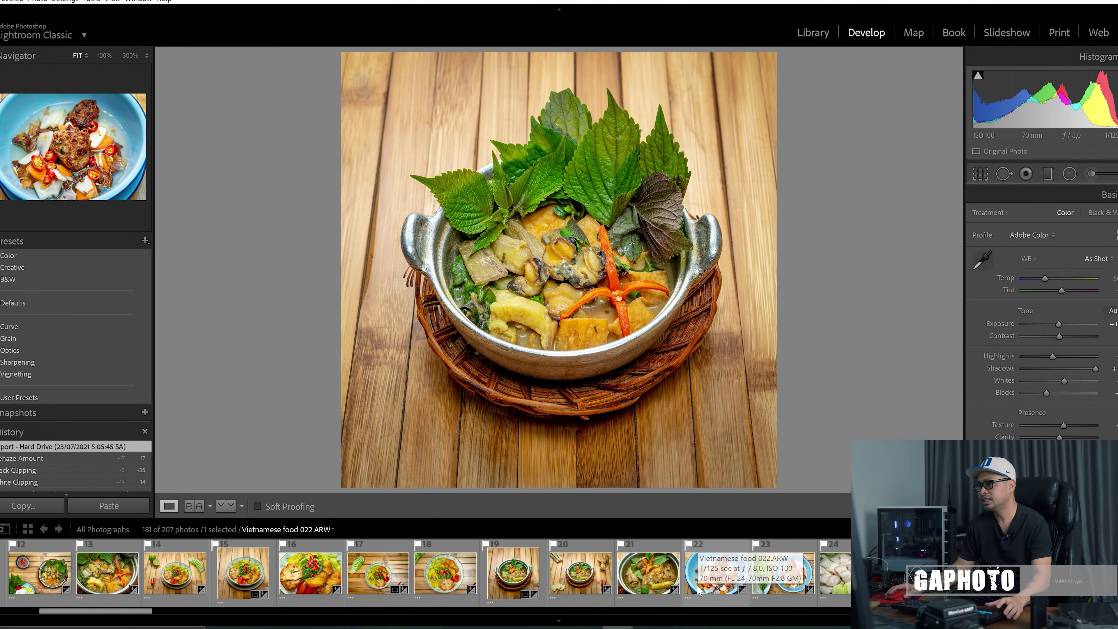
# - Move further along the filmstrip to the porridge bowl Vietnamese food 045.ARW and view the close-up 048.ARW
pyautogui.scroll(-2, 699, 589)
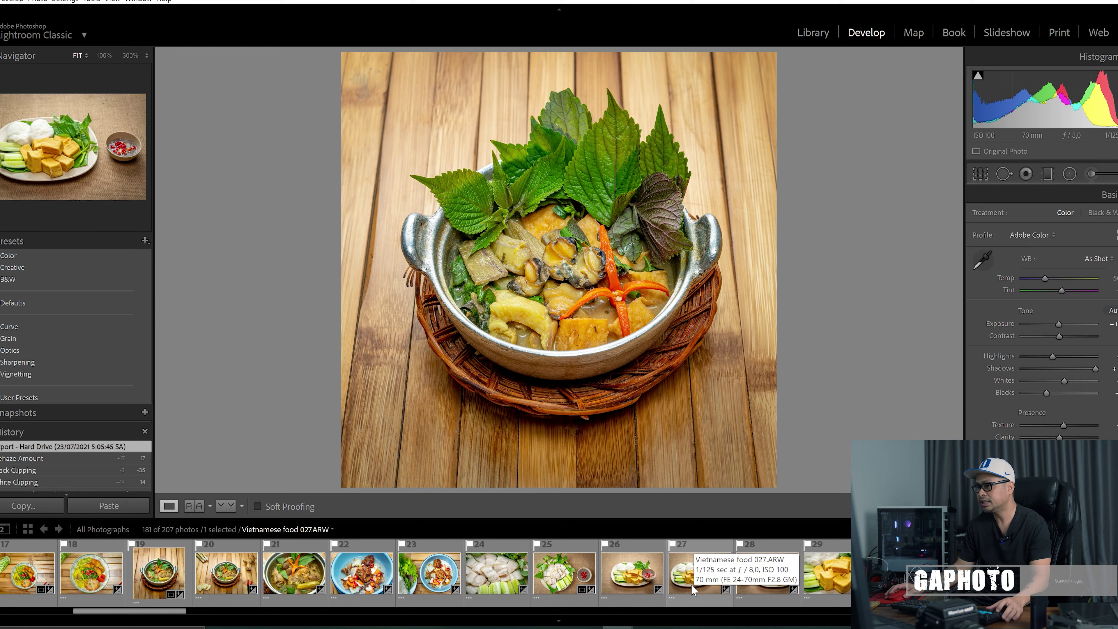
pyautogui.scroll(-2, 691, 588)
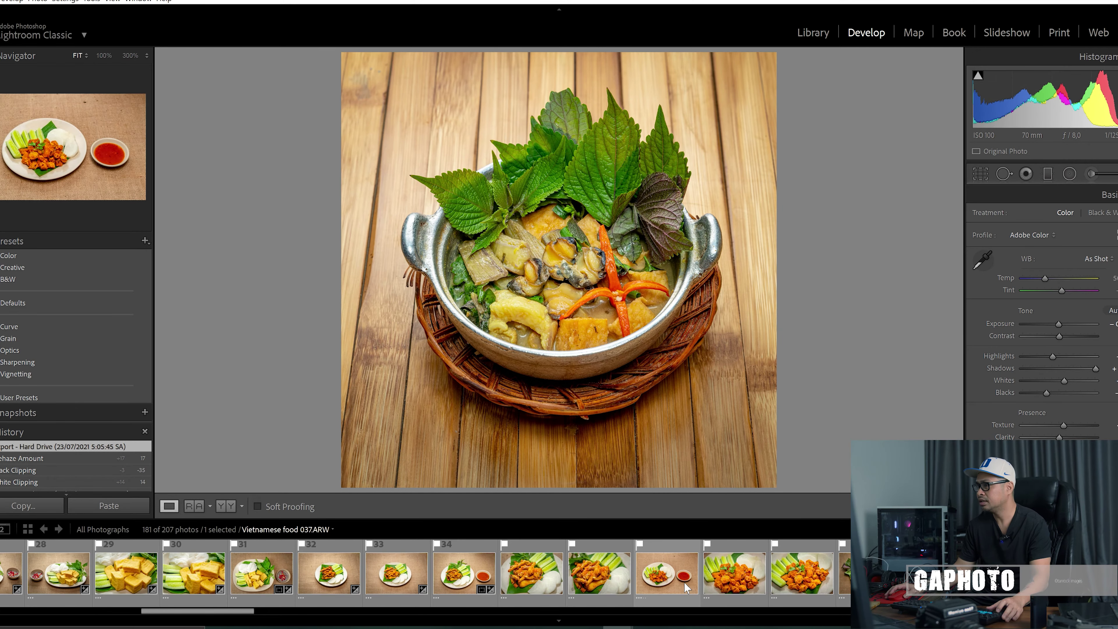
pyautogui.scroll(-3, 685, 587)
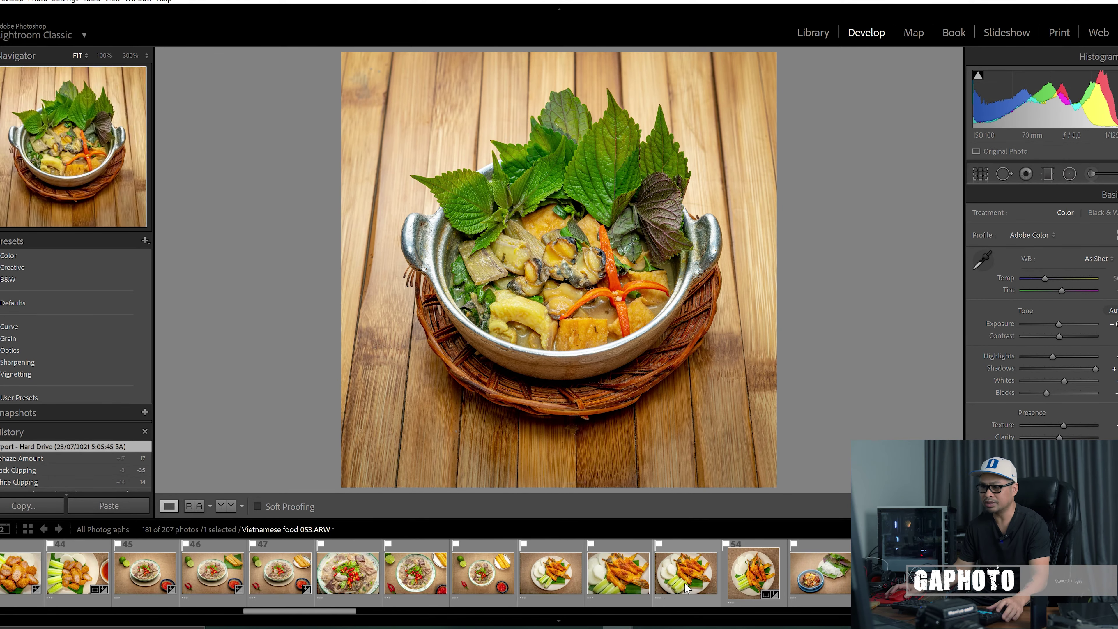
pyautogui.click(149, 583)
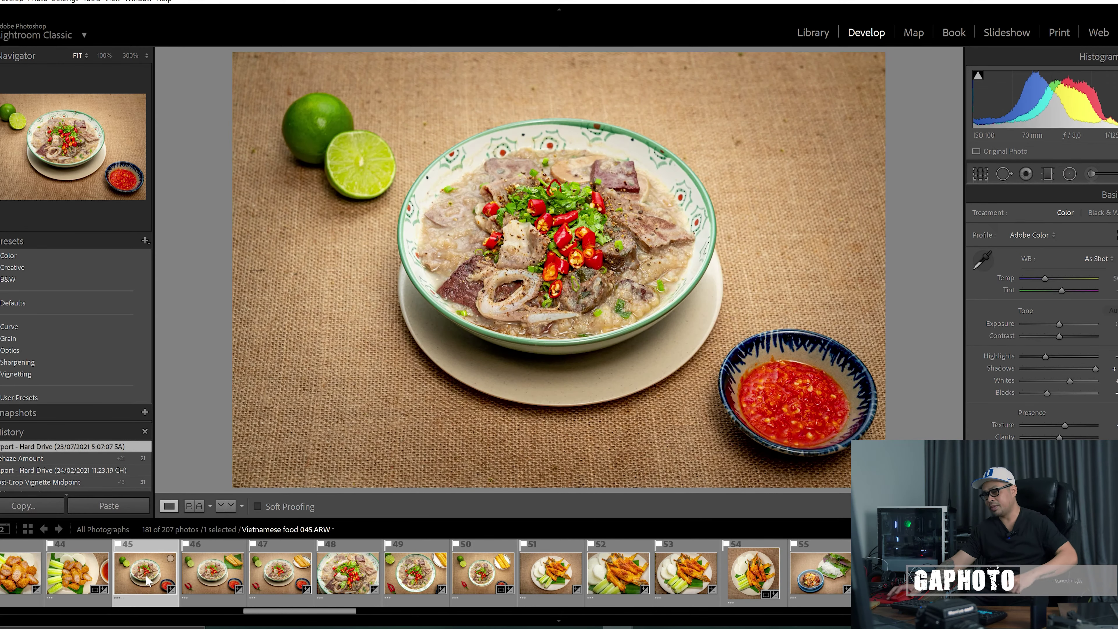
pyautogui.click(349, 586)
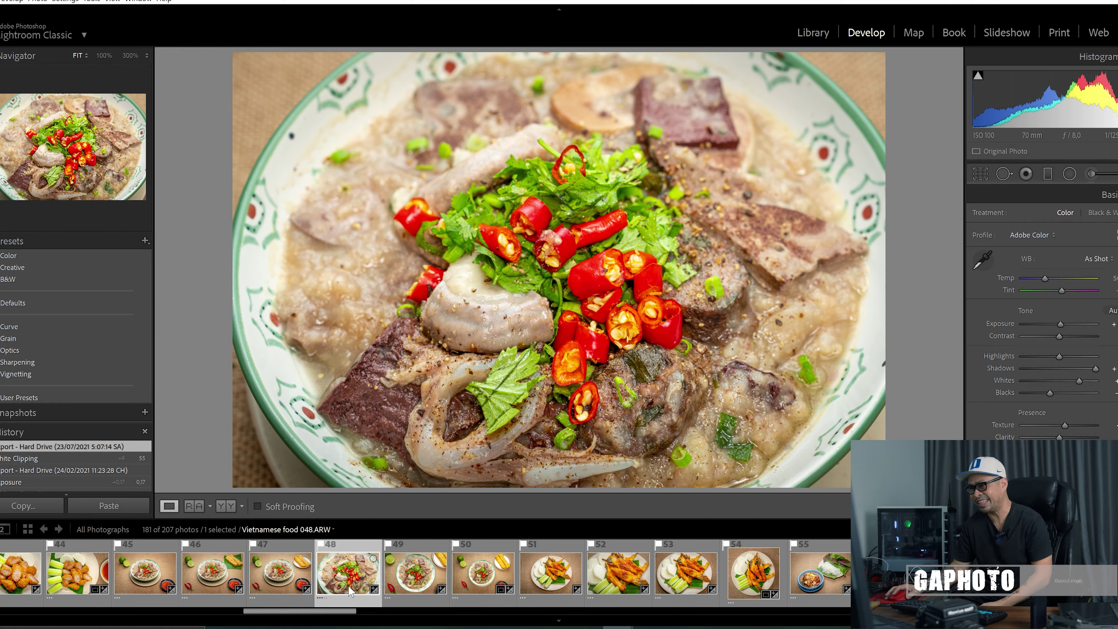
# - Compare the porridge bowl photos by viewing Vietnamese food 045.ARW through 049.ARW in order
pyautogui.click(138, 581)
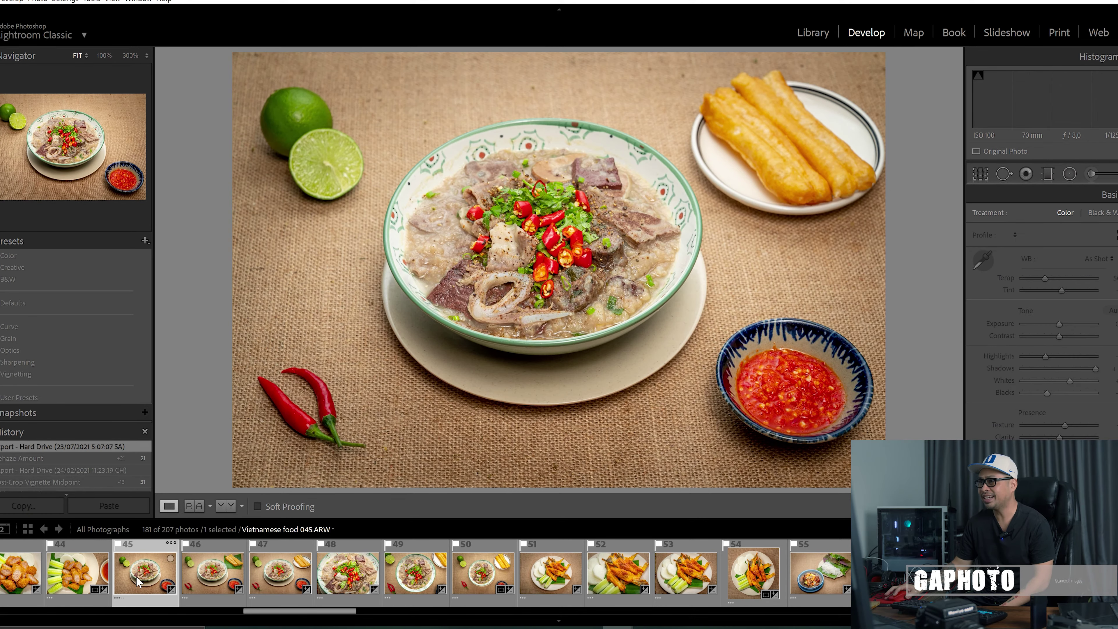
pyautogui.click(204, 580)
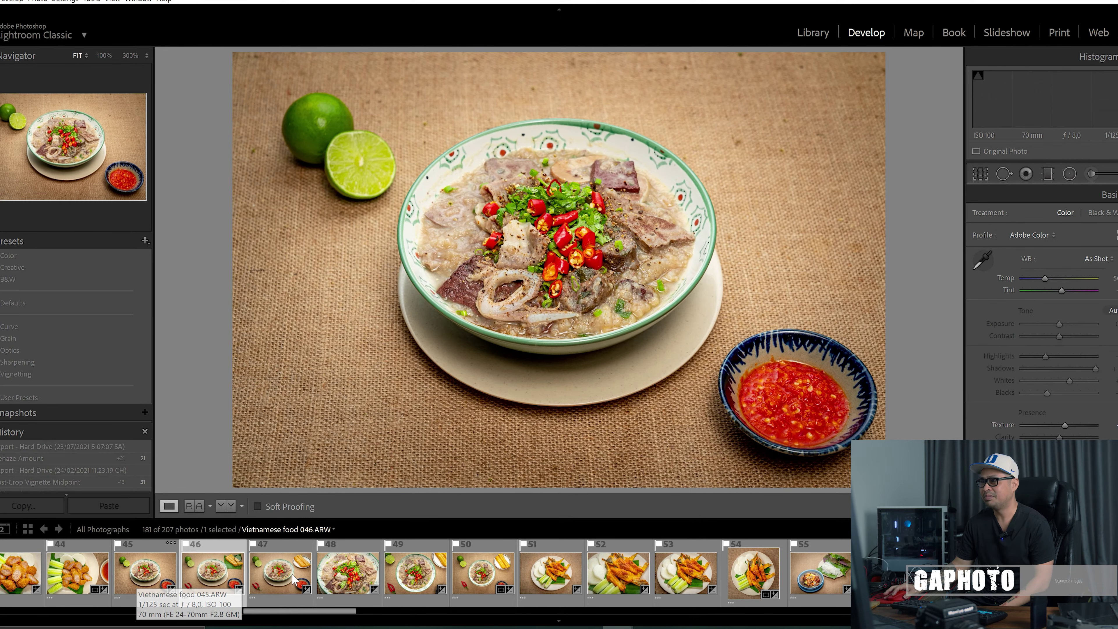
pyautogui.click(291, 580)
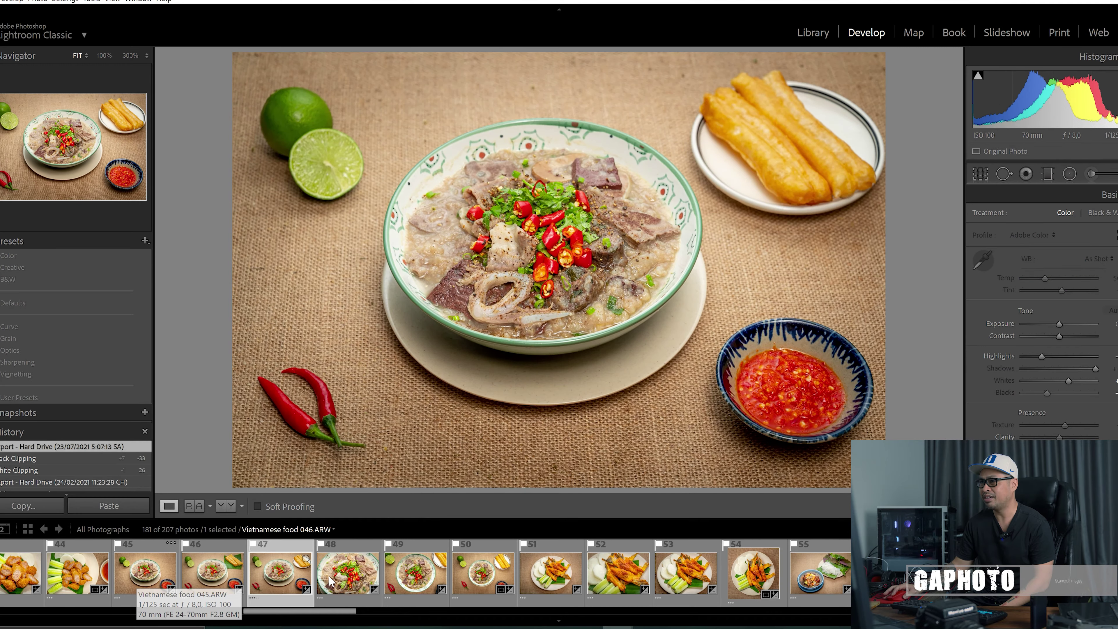
pyautogui.click(347, 578)
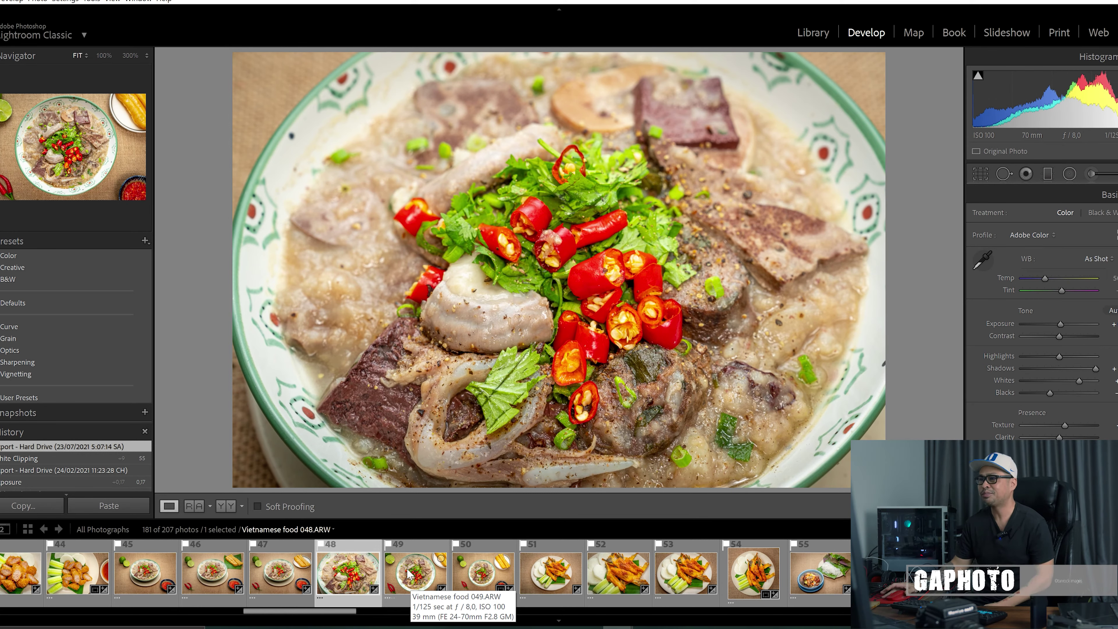
pyautogui.click(411, 575)
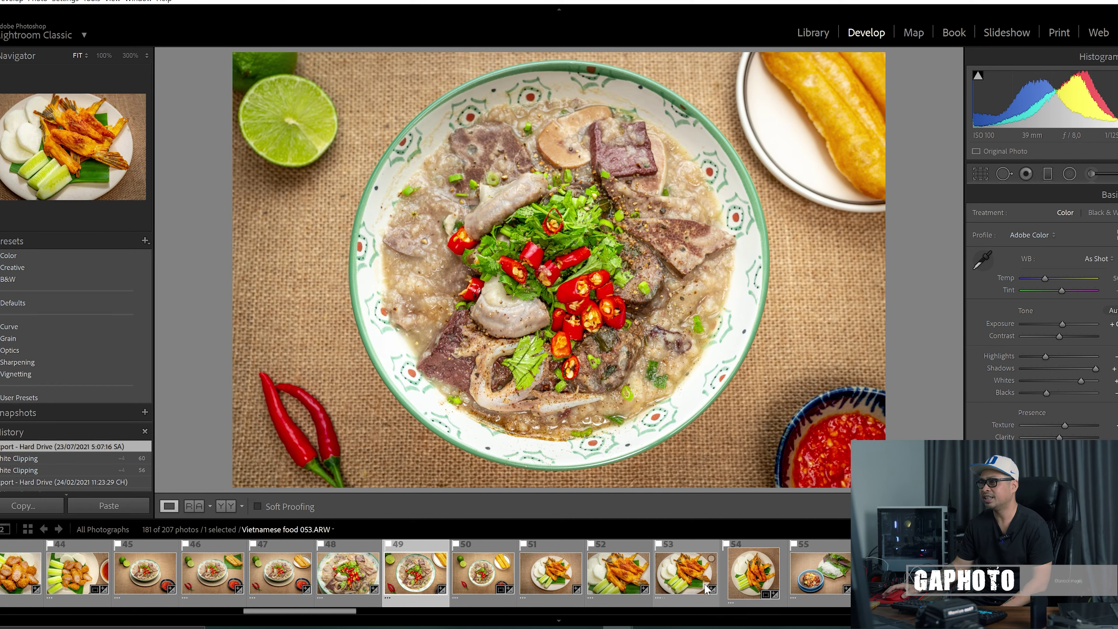
# - Inspect the chillies and meat toppings in the overhead shot Vietnamese food 049.ARW at 100%
pyautogui.click(538, 288)
pyautogui.moveTo(558, 357); pyautogui.dragTo(573, 300)
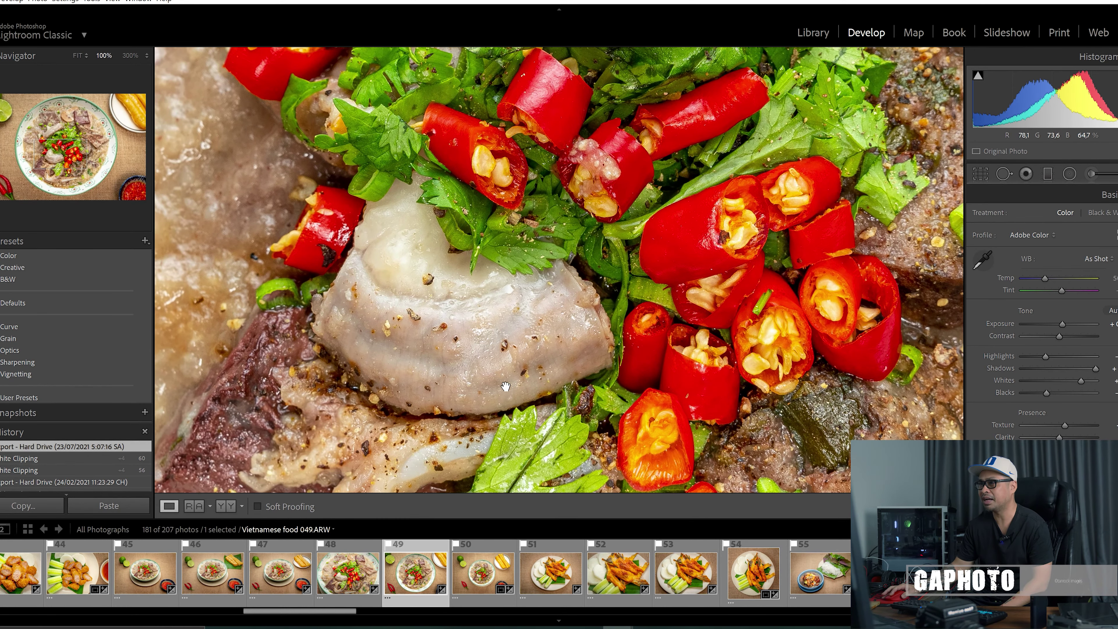
pyautogui.moveTo(505, 381); pyautogui.dragTo(546, 309)
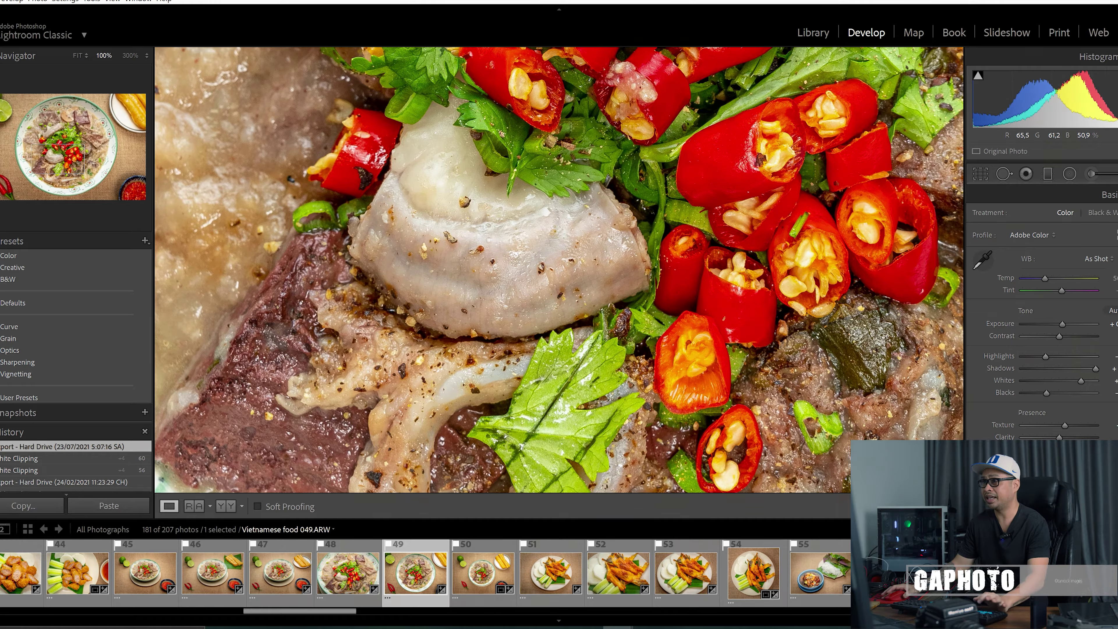
# - Preview Vietnamese food 049.ARW full screen, including the whole bowl zoomed out, and go back to the 100% view in Develop
pyautogui.press('f')
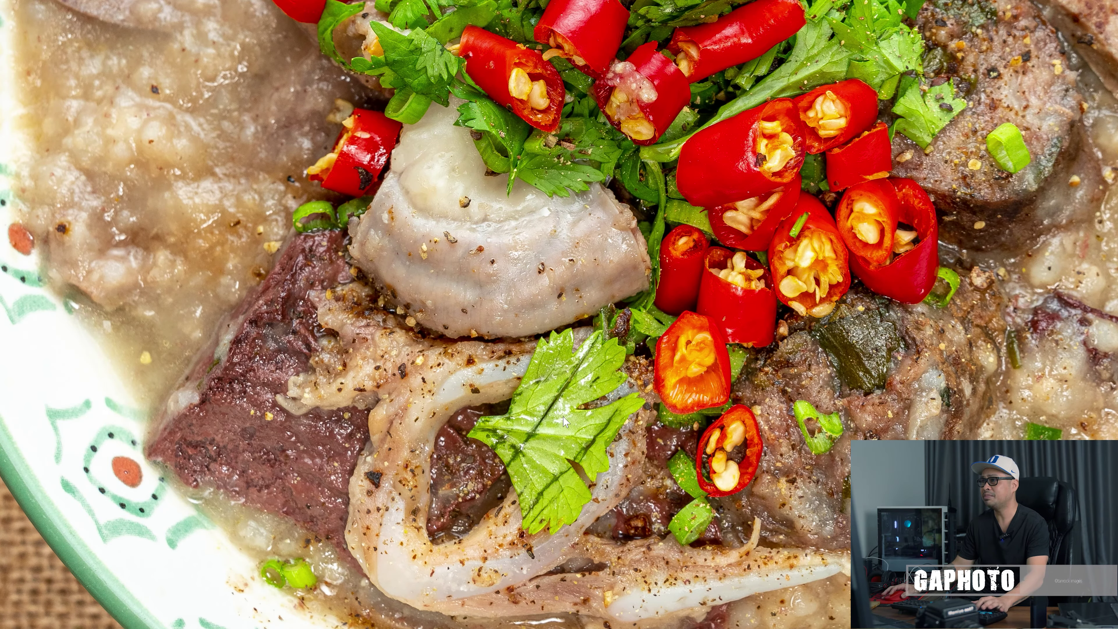
pyautogui.hotkey('ctrl', '-')
pyautogui.hotkey('ctrl', '-')
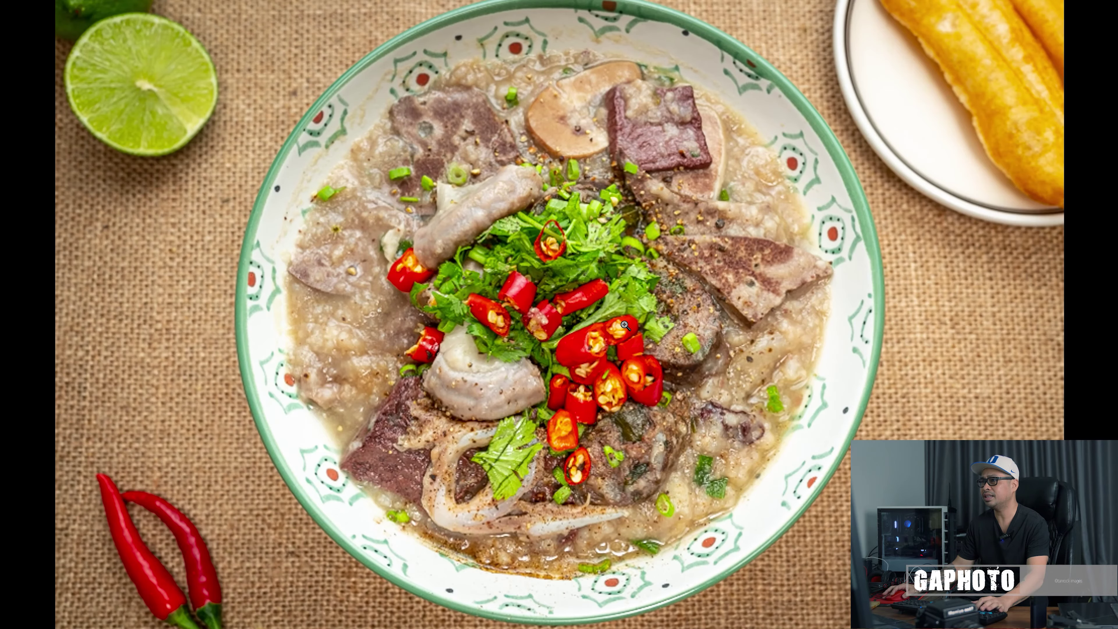
pyautogui.press('f')
pyautogui.moveTo(522, 330); pyautogui.dragTo(577, 136)
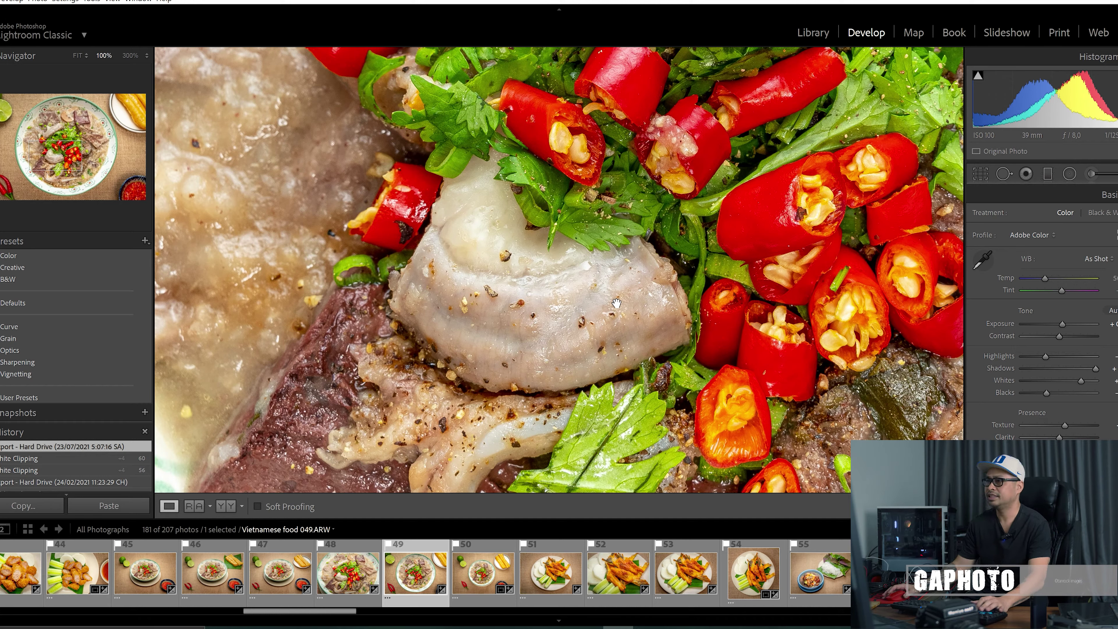
pyautogui.press('f')
pyautogui.press('f')
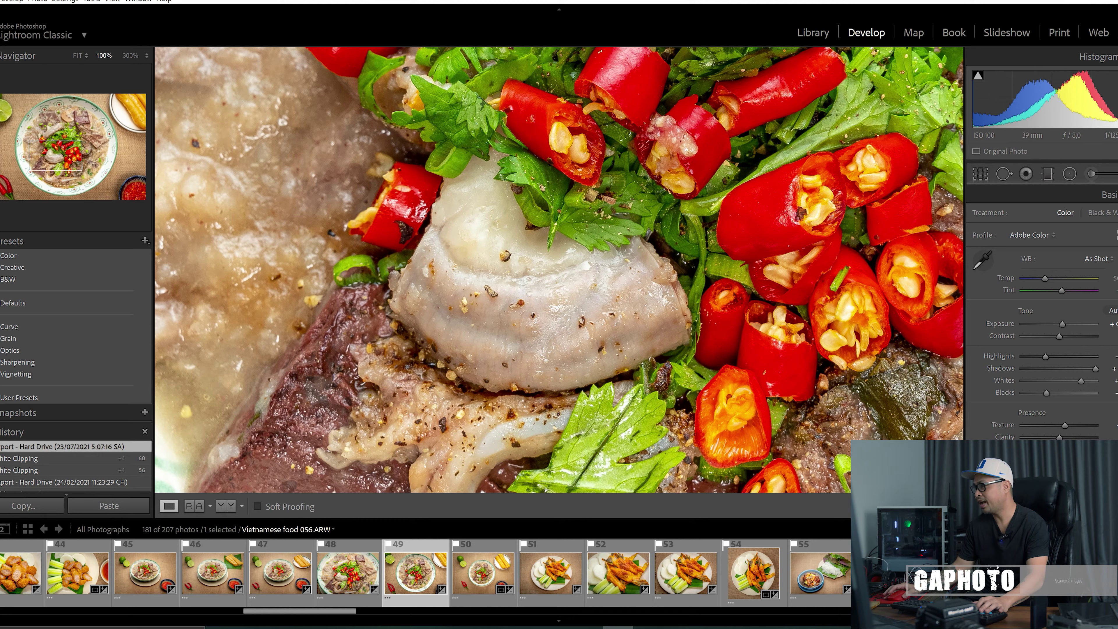
# - Browse forward and back through the filmstrip thumbnails beyond Vietnamese food 049.ARW, examining the other dishes and restaurant photos
pyautogui.press('Right')
pyautogui.press('Right')
pyautogui.press('Right')
pyautogui.press('Right')
pyautogui.press('Right')
pyautogui.press('Right')
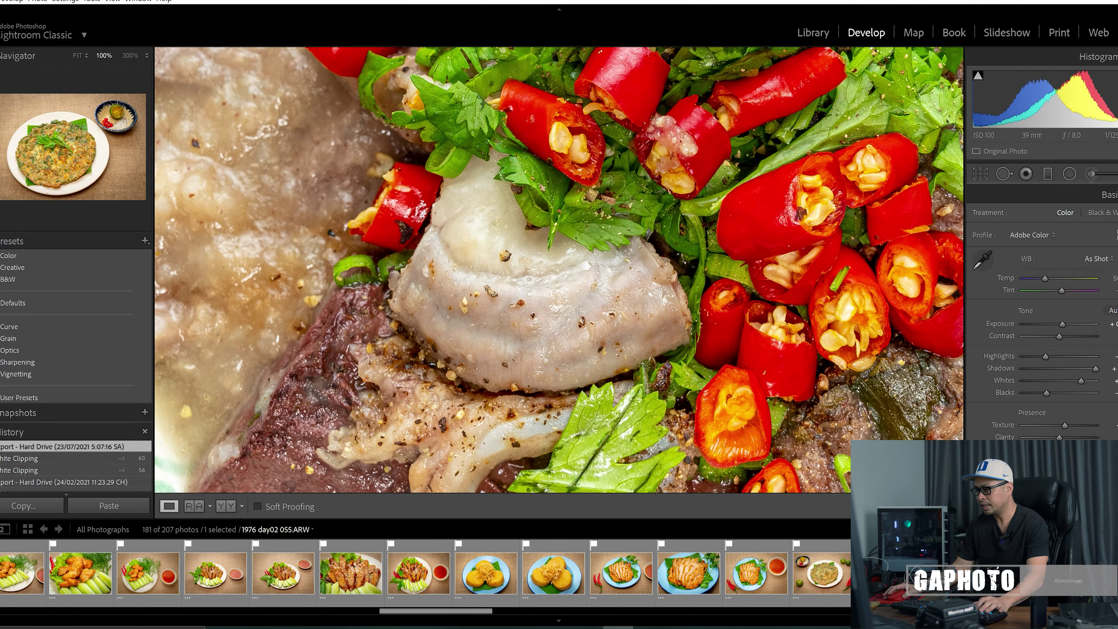
pyautogui.press('Right')
pyautogui.press('Right')
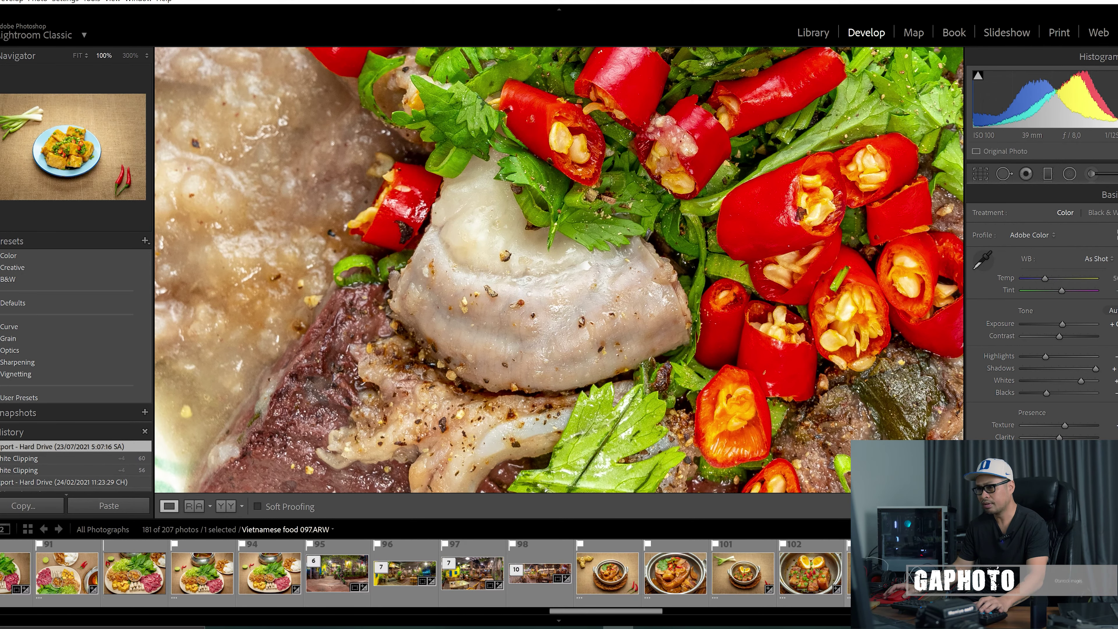
pyautogui.press('Left')
pyautogui.press('Left')
pyautogui.press('Left')
pyautogui.press('Left')
pyautogui.press('Left')
pyautogui.press('Left')
pyautogui.press('Left')
pyautogui.press('Left')
pyautogui.press('Left')
pyautogui.press('Left')
pyautogui.press('Left')
pyautogui.press('Left')
pyautogui.press('Left')
pyautogui.press('Left')
pyautogui.press('Left')
pyautogui.press('Left')
pyautogui.press('Left')
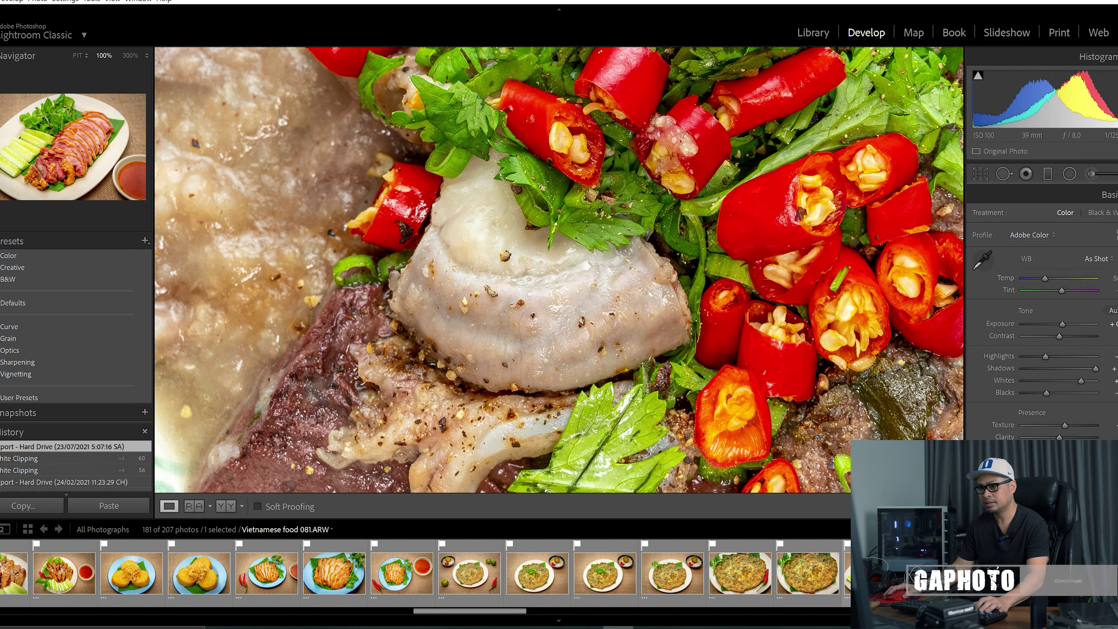
# - Inspect the braised dish in Vietnamese food 094.ARW at 100%, and move on to the sliced poultry photo Vietnamese food 102.ARW
pyautogui.scroll(-5, 705, 586)
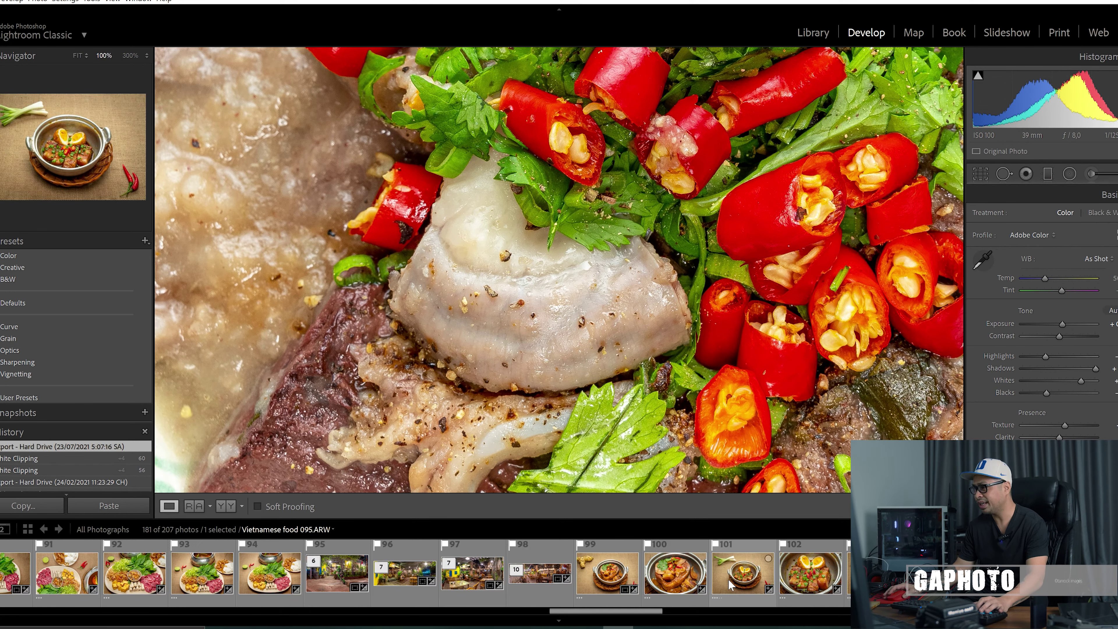
pyautogui.scroll(-1, 726, 584)
pyautogui.scroll(-1, 713, 583)
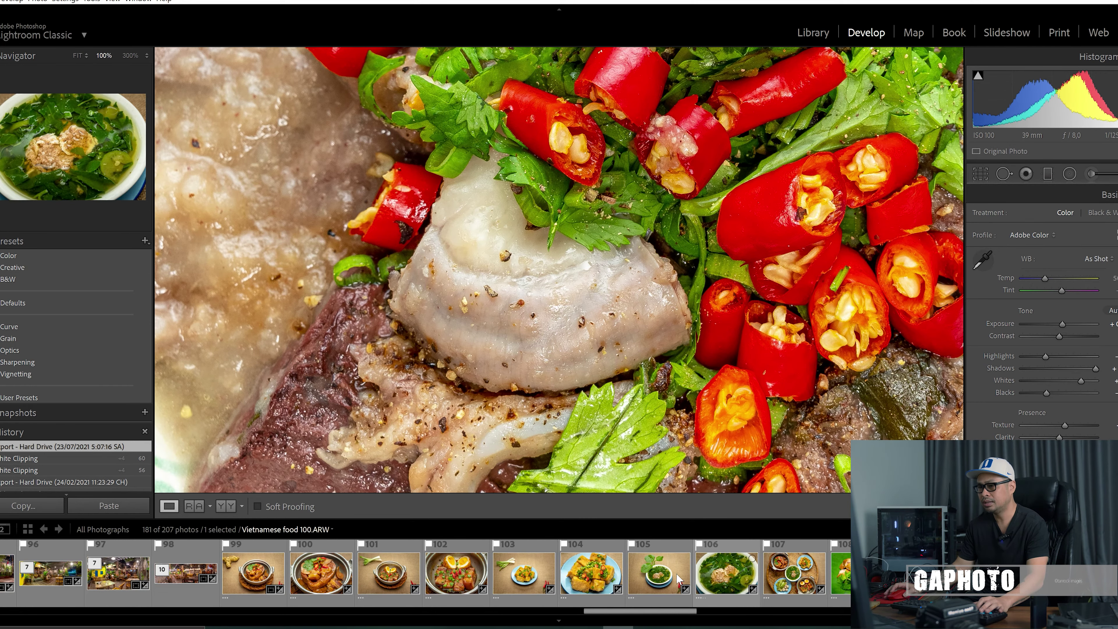
pyautogui.click(324, 580)
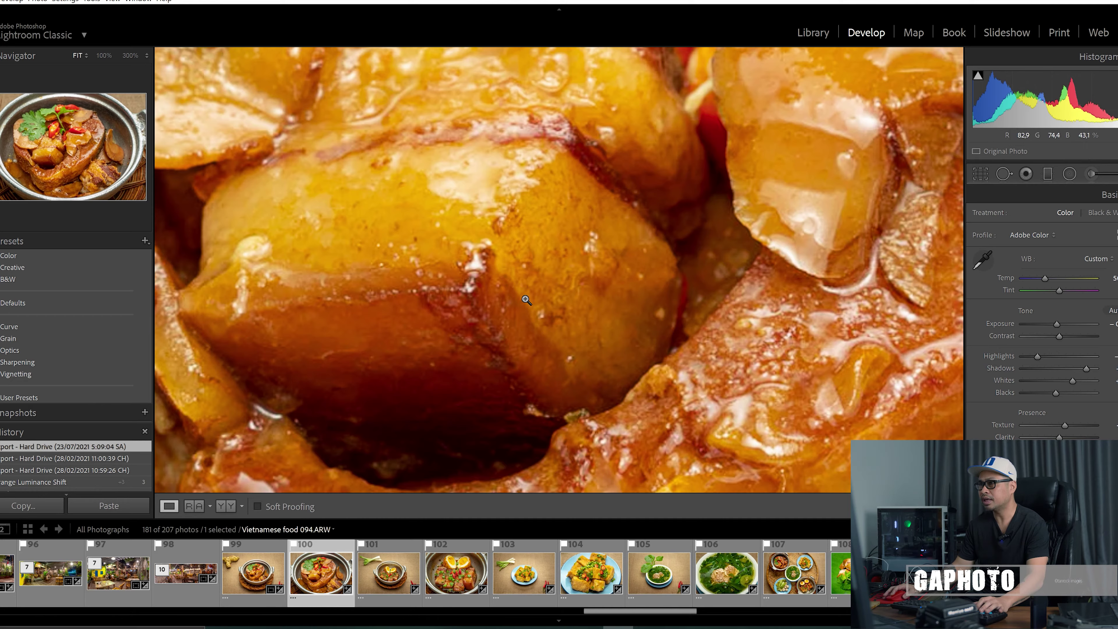
pyautogui.click(526, 301)
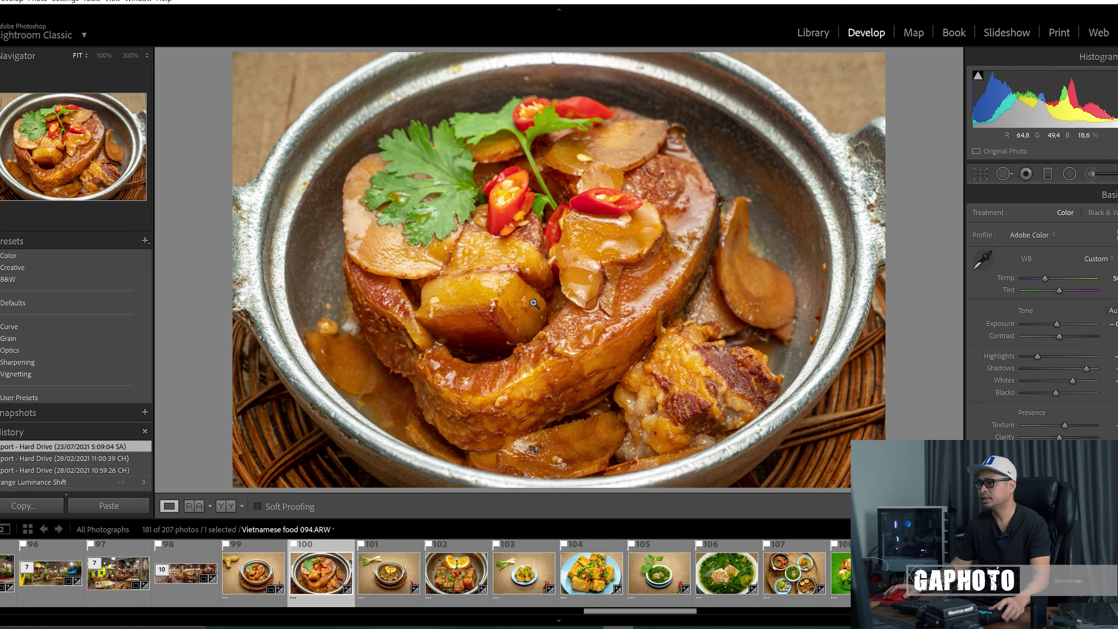
pyautogui.scroll(-3, 809, 583)
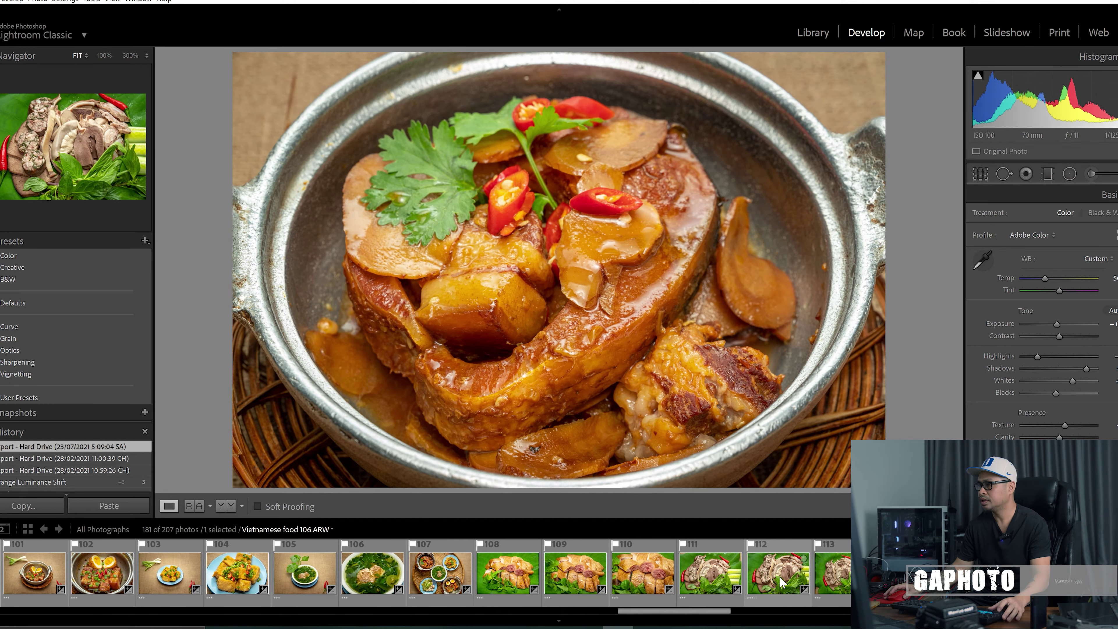
pyautogui.click(512, 575)
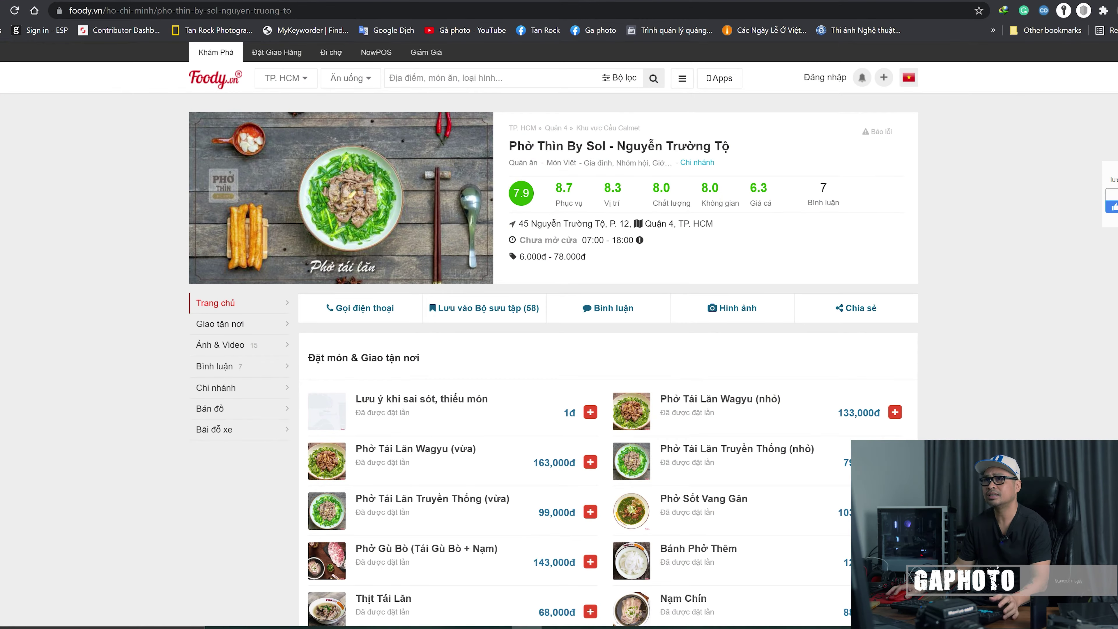
# - Switch to Chrome, search Google in a new tab for "vòng tròn màu", and view the triadic and another colour wheel image
pyautogui.hotkey('ctrl', 't')
pyautogui.write('vòng tròn màu8')
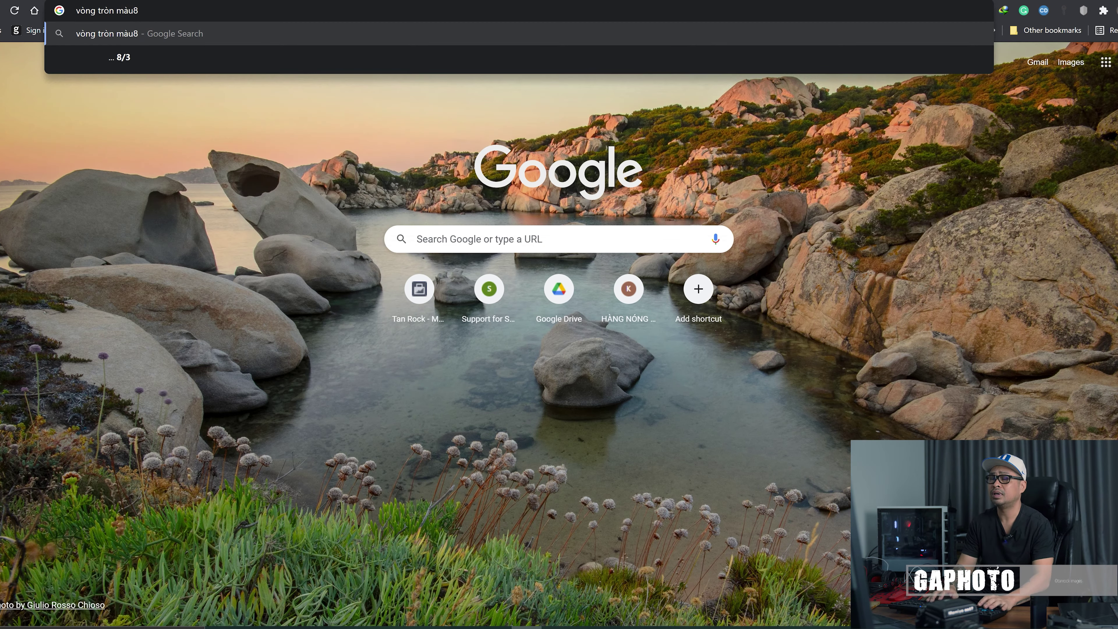
pyautogui.press('BackSpace')
pyautogui.press('Return')
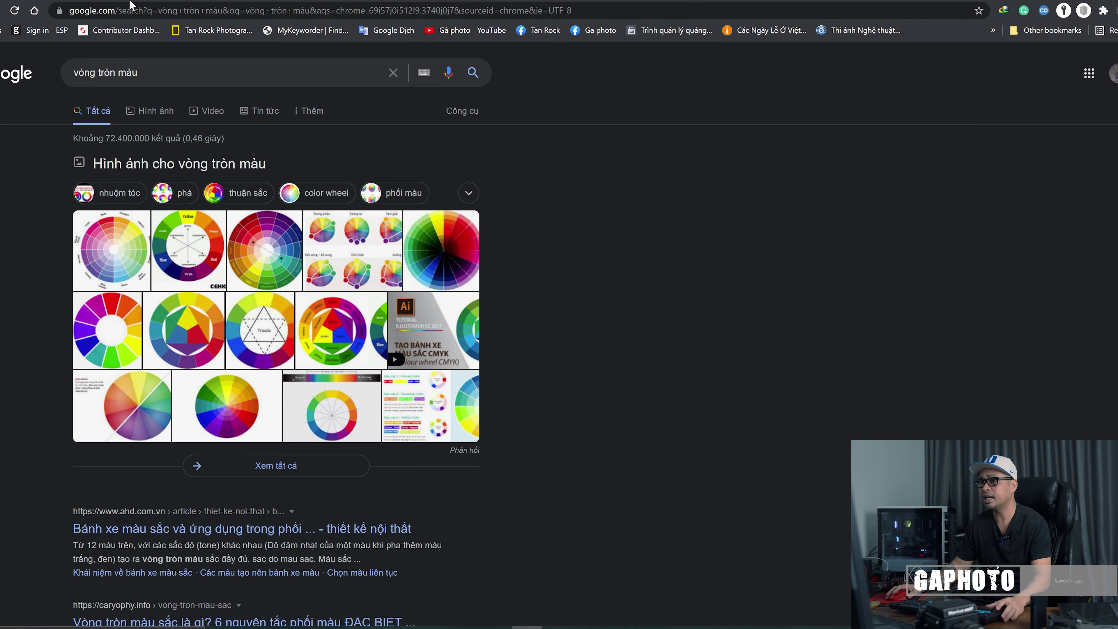
pyautogui.click(267, 328)
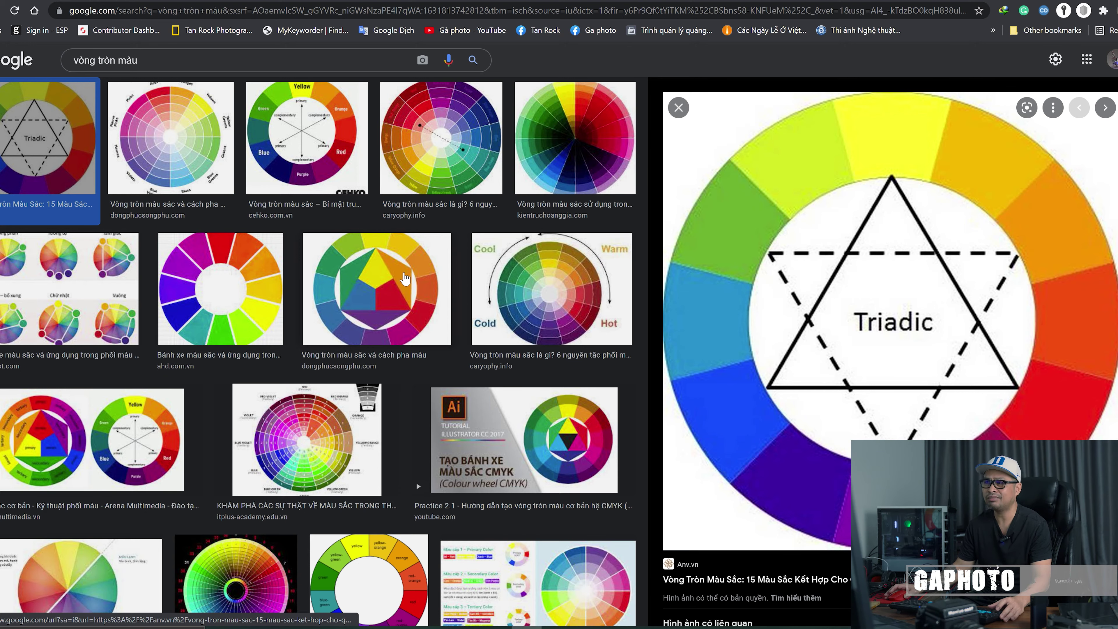
pyautogui.click(365, 284)
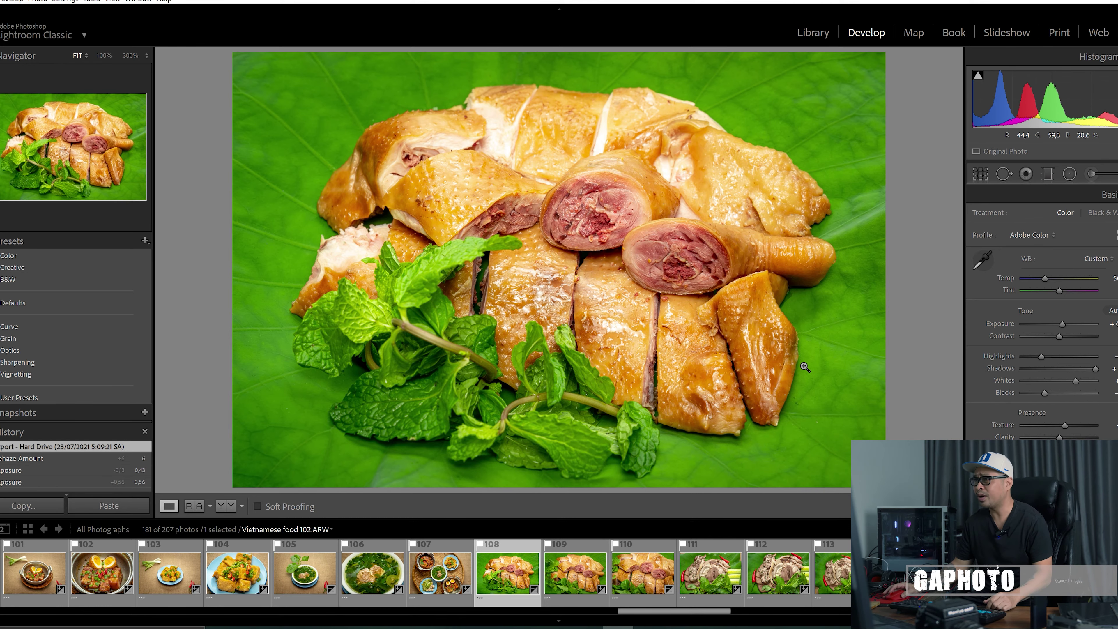
# - Back in Lightroom Classic, inspect the cut meat in Vietnamese food 102.ARW at 100% and return to the fitted view
pyautogui.click(643, 252)
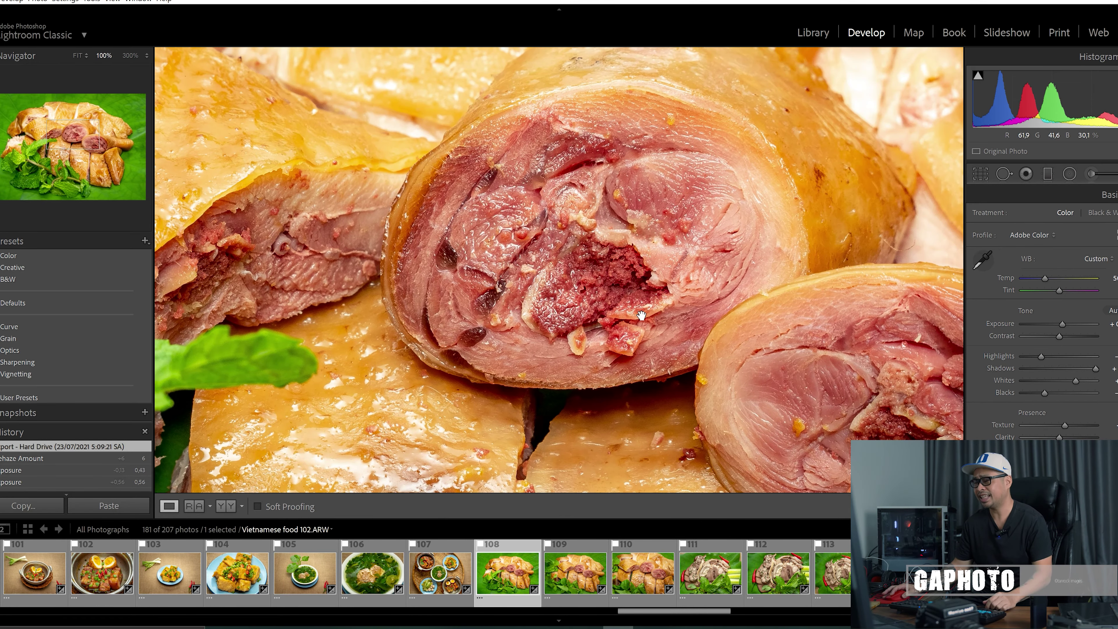
pyautogui.moveTo(627, 307); pyautogui.dragTo(496, 282)
pyautogui.moveTo(727, 376); pyautogui.dragTo(750, 406)
pyautogui.moveTo(636, 281); pyautogui.dragTo(643, 286)
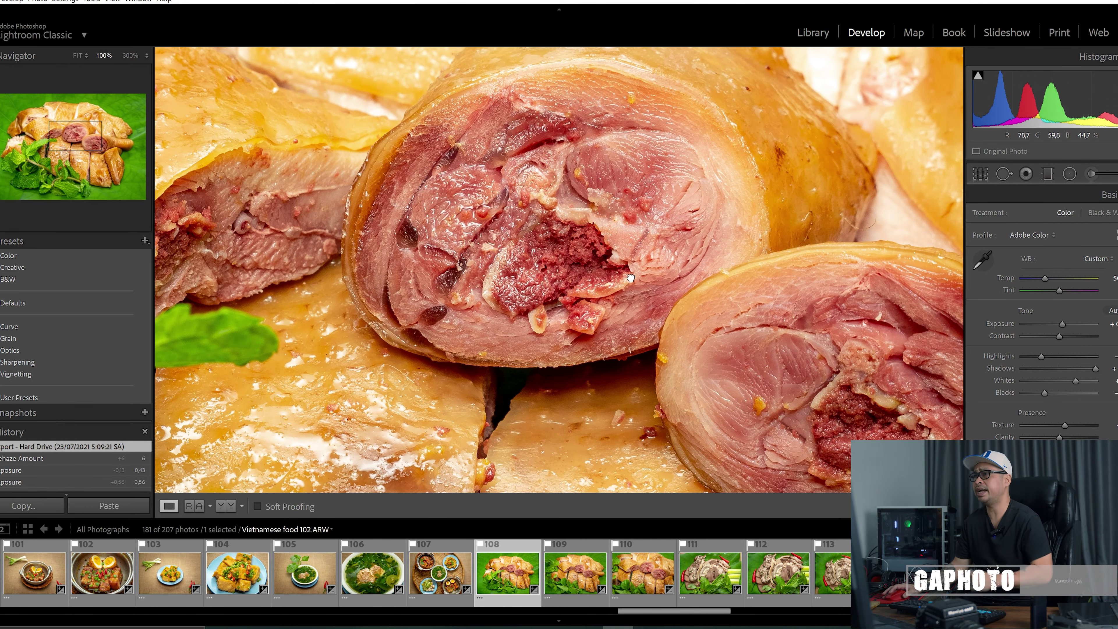
pyautogui.click(630, 278)
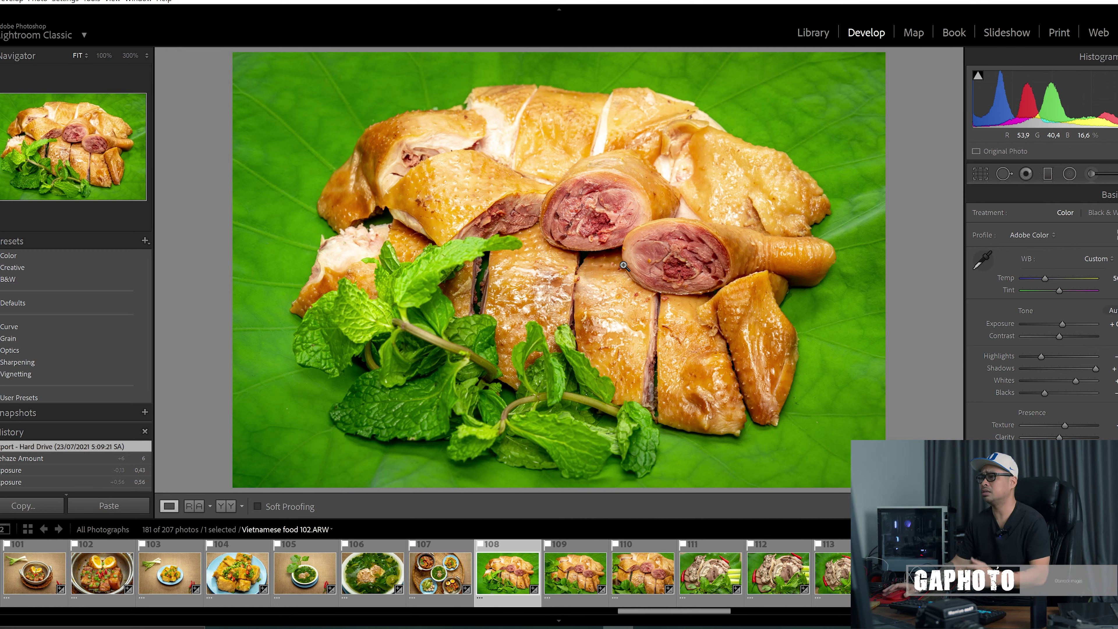
# - Inspect the sliced poultry in Vietnamese food 104.ARW and the offal in 105.ARW at 100%, and return to the fitted view
pyautogui.click(652, 578)
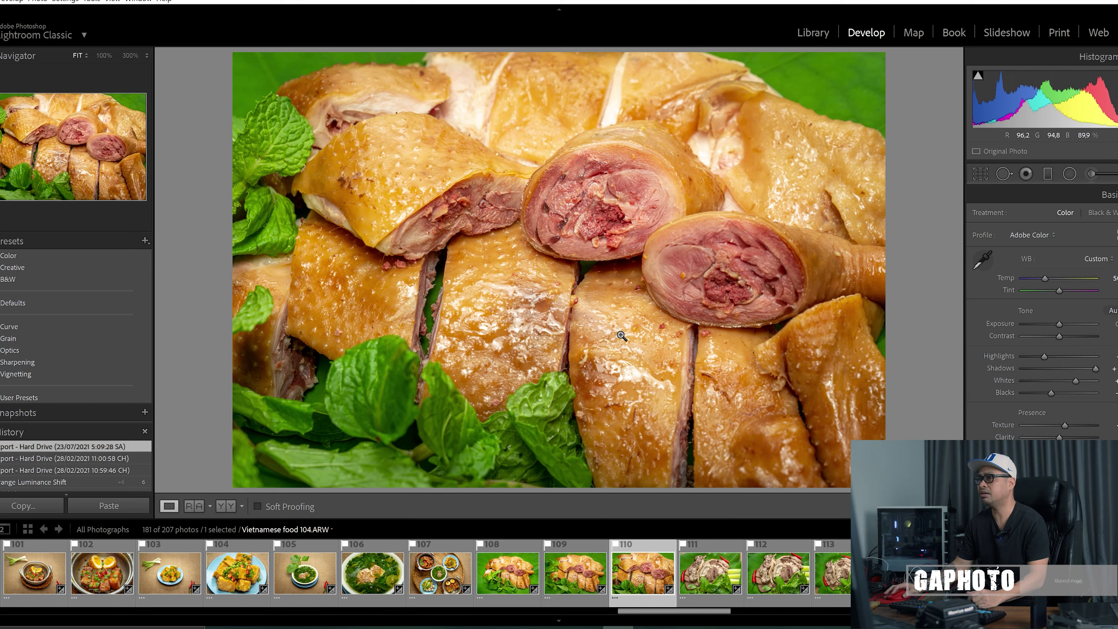
pyautogui.click(602, 214)
pyautogui.moveTo(602, 214); pyautogui.dragTo(613, 260)
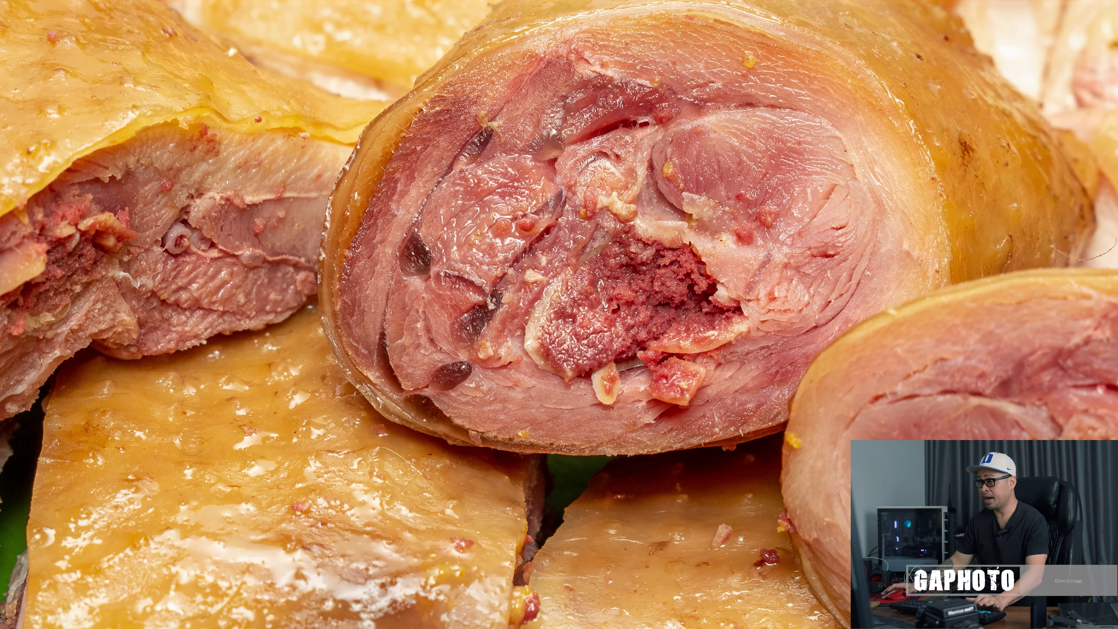
pyautogui.press('f')
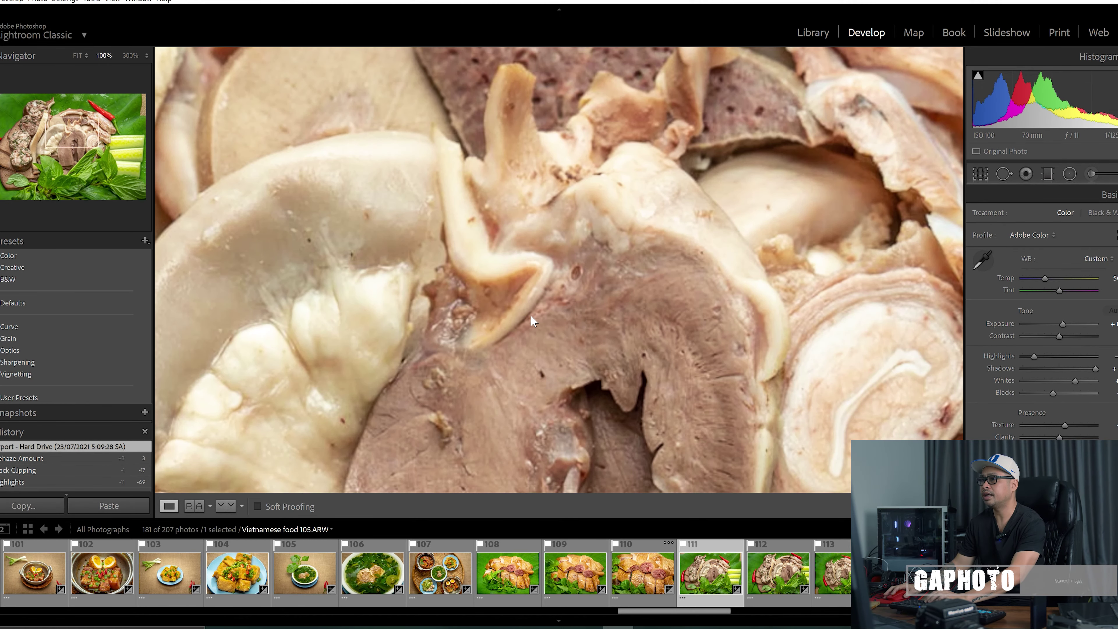
pyautogui.click(582, 355)
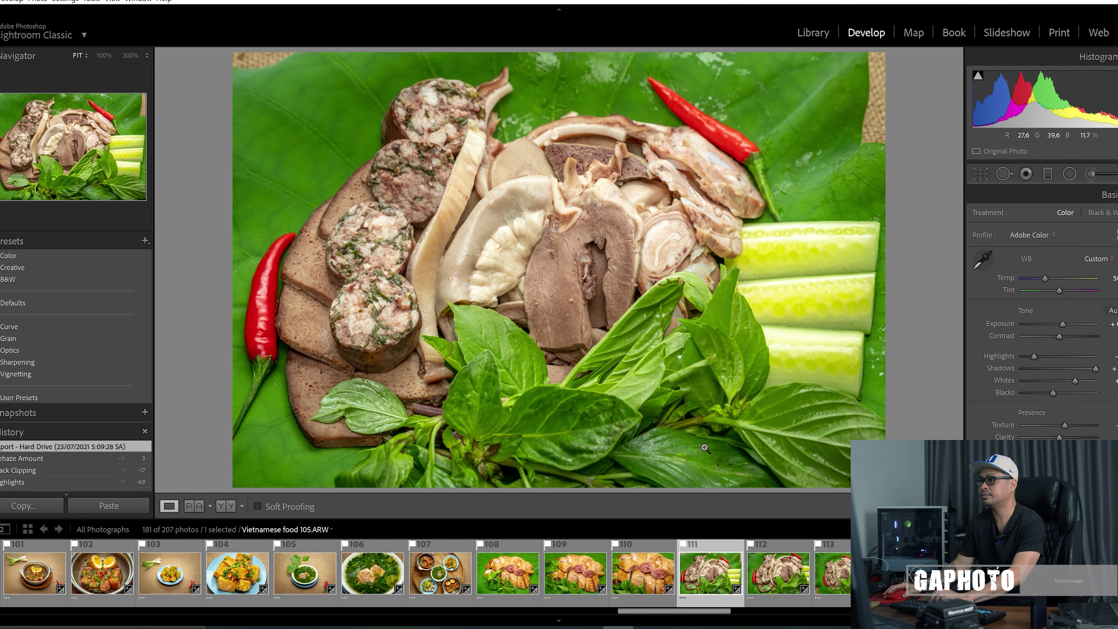
# - View the offal platter in Vietnamese food 106.ARW and the version of the dish with a bowl of chilli dipping sauce
pyautogui.click(774, 560)
pyautogui.click(766, 584)
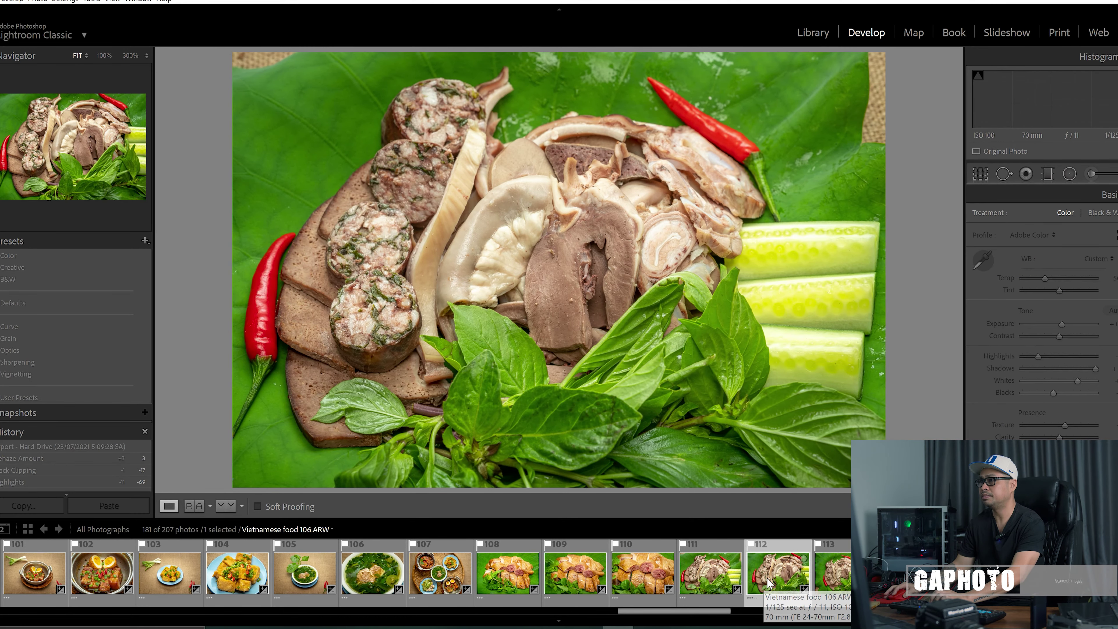
pyautogui.scroll(-5, 768, 572)
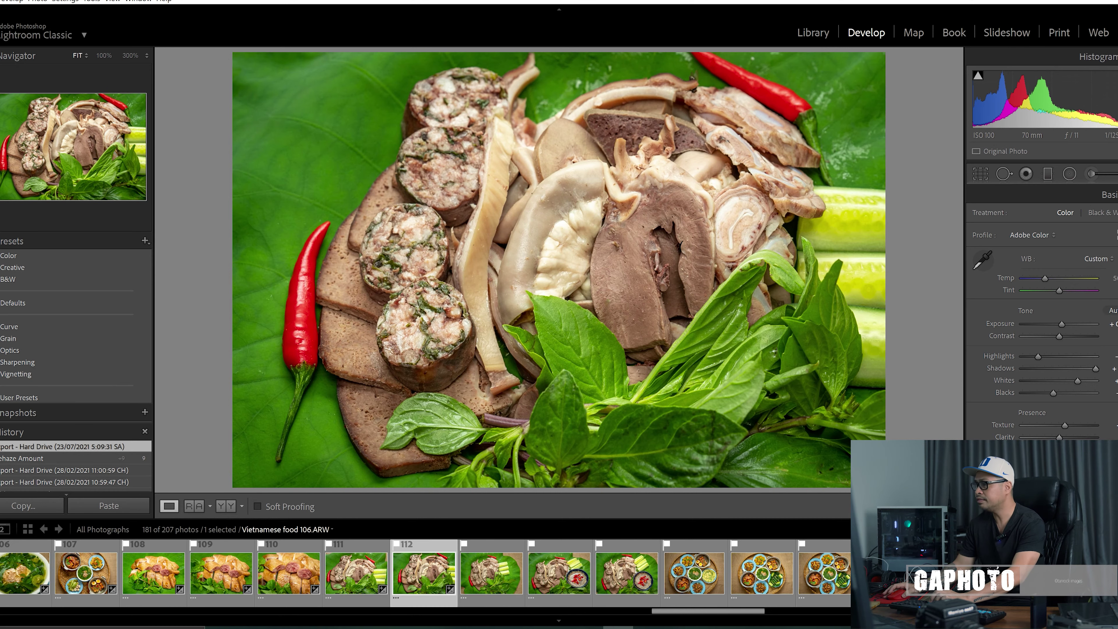
pyautogui.click(625, 580)
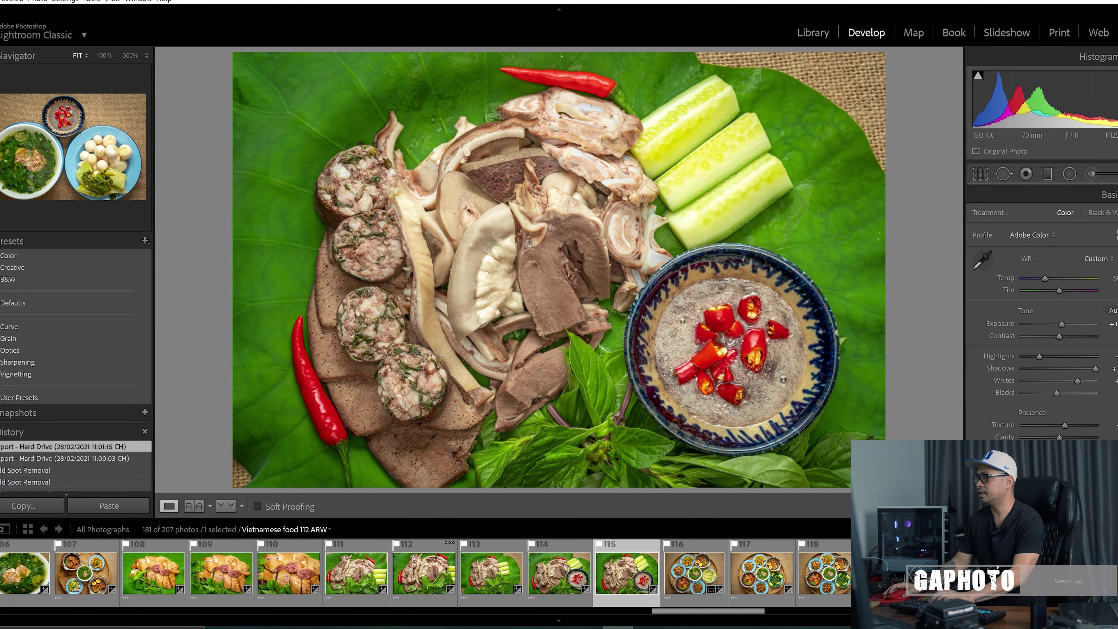
# - View the vertical photo of raw poultry beside a soup pot, and the overhead multi-dish spread in Vietnamese food 151.ARW
pyautogui.scroll(-10, 754, 561)
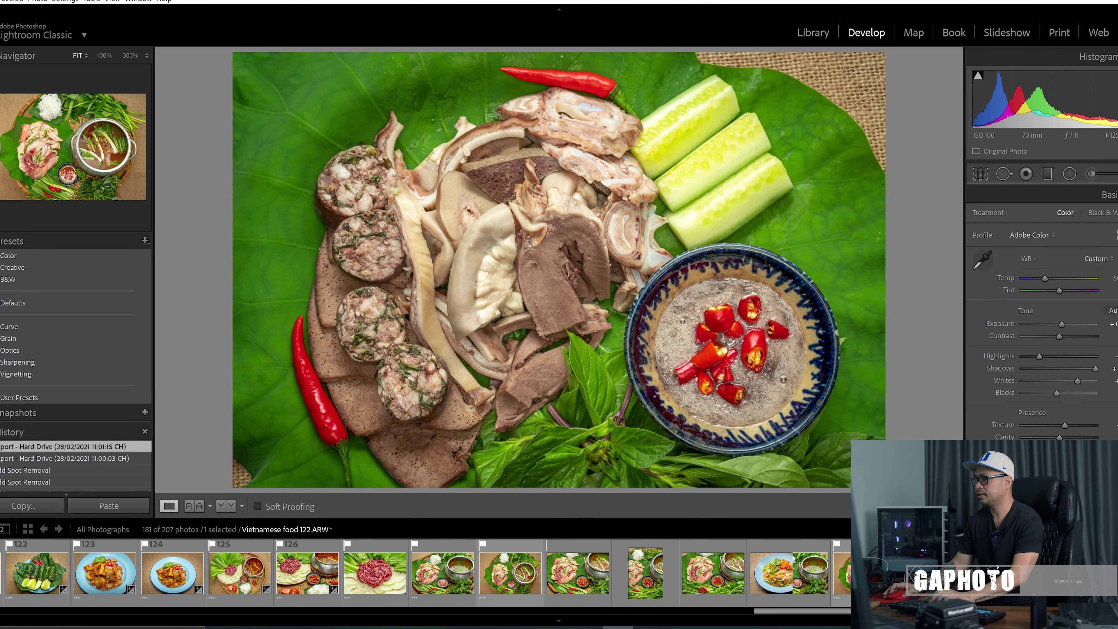
pyautogui.click(646, 580)
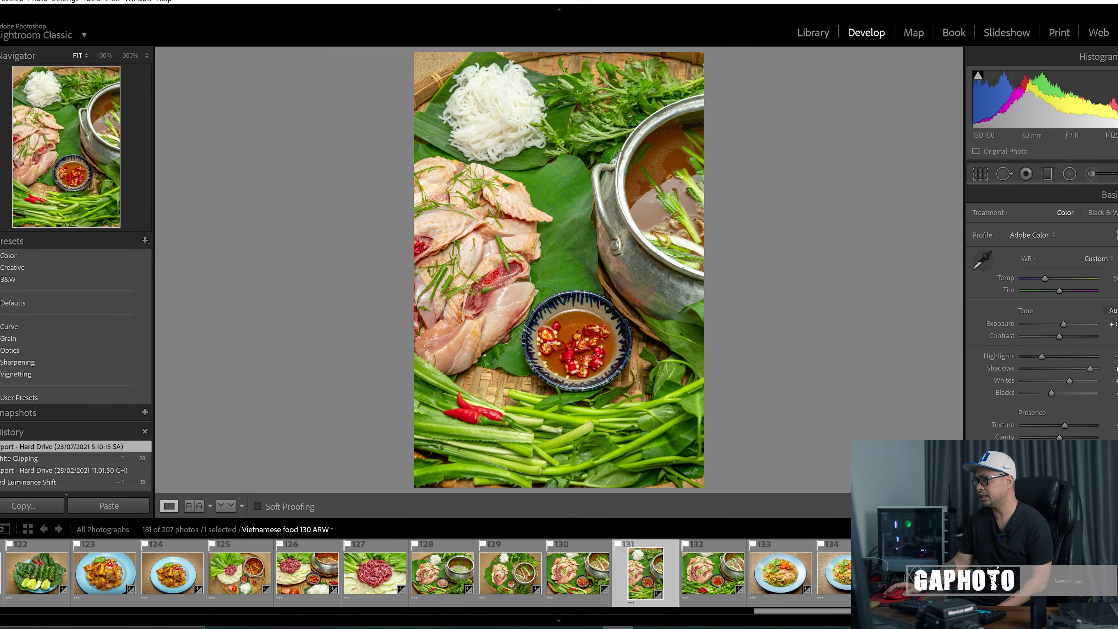
pyautogui.scroll(-5, 496, 572)
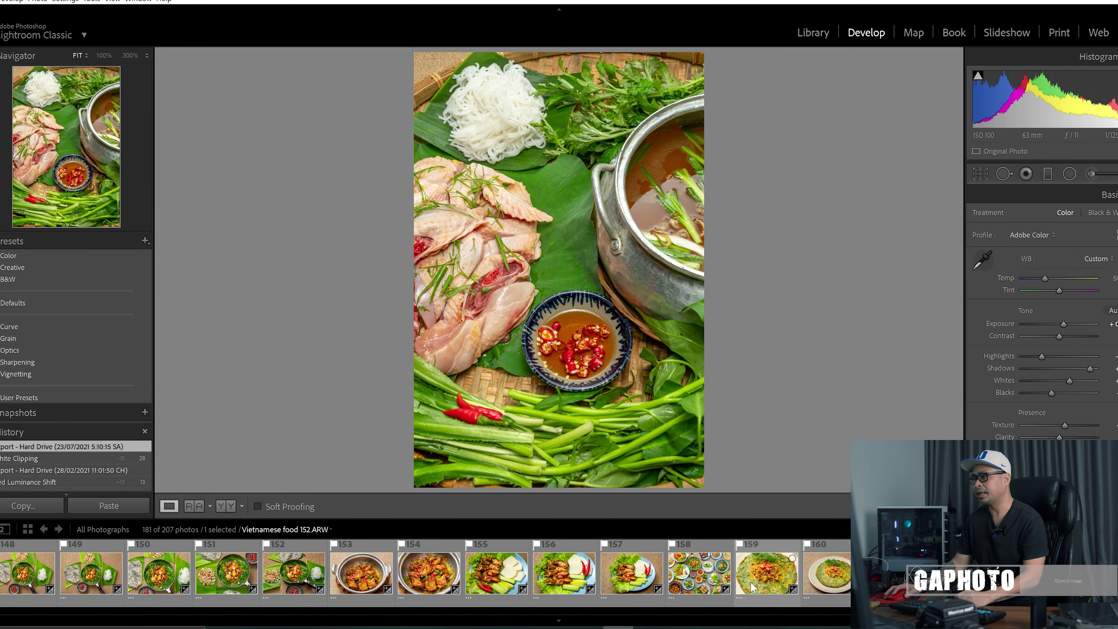
pyautogui.click(682, 579)
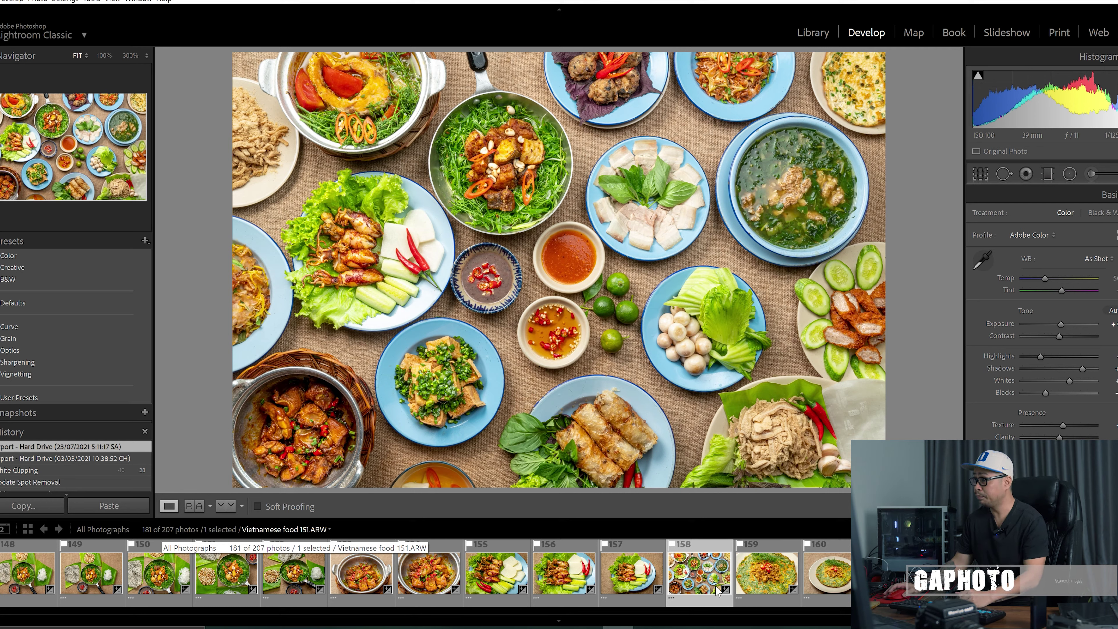
# - View the close-up of the stir-fried offal dish in Vietnamese food 166.ARW and its wider shot in 163.ARW
pyautogui.scroll(-6, 429, 573)
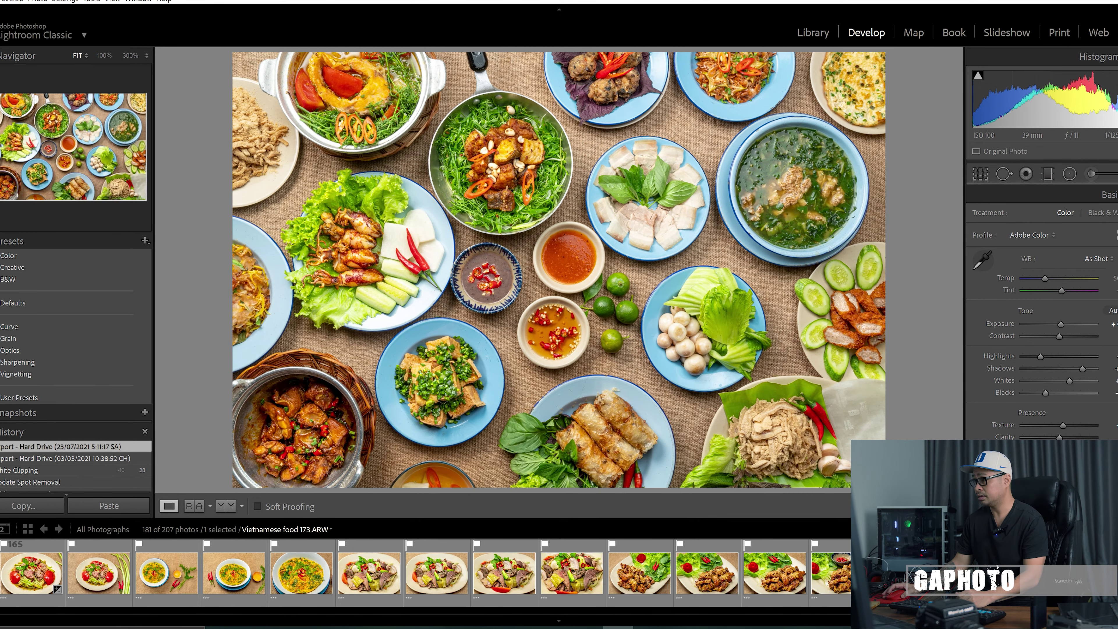
pyautogui.click(559, 572)
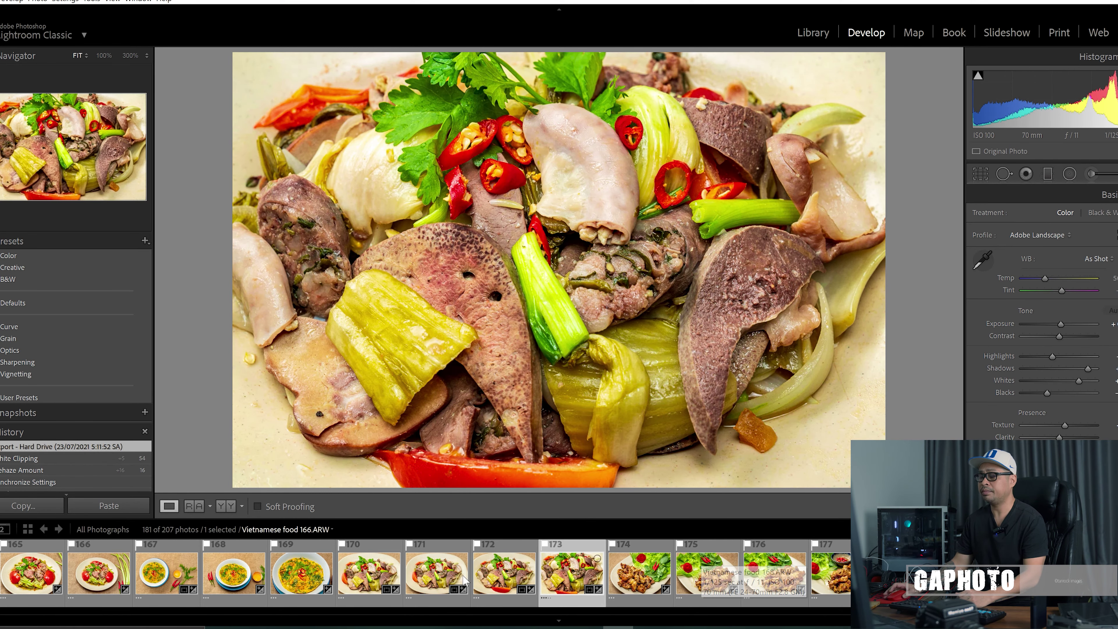
pyautogui.click(346, 572)
# - Inspect the sliced crispy meat in Vietnamese food 083.ARW at 100%, and compare its neighbouring shots 082.ARW and 084.ARW
pyautogui.scroll(-5, 317, 572)
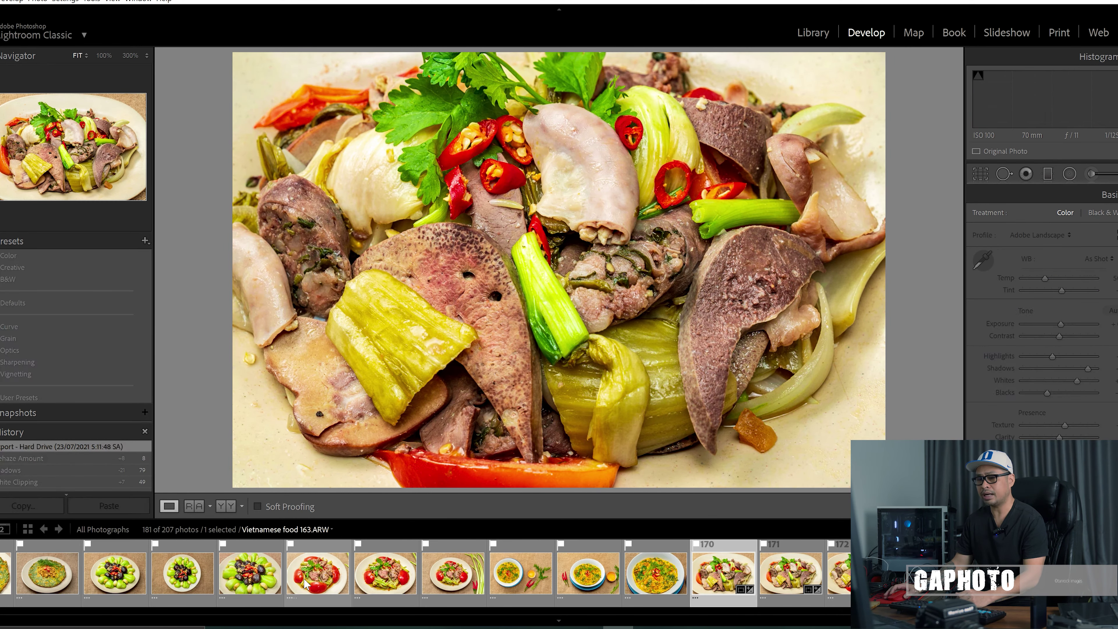
pyautogui.scroll(10, 305, 572)
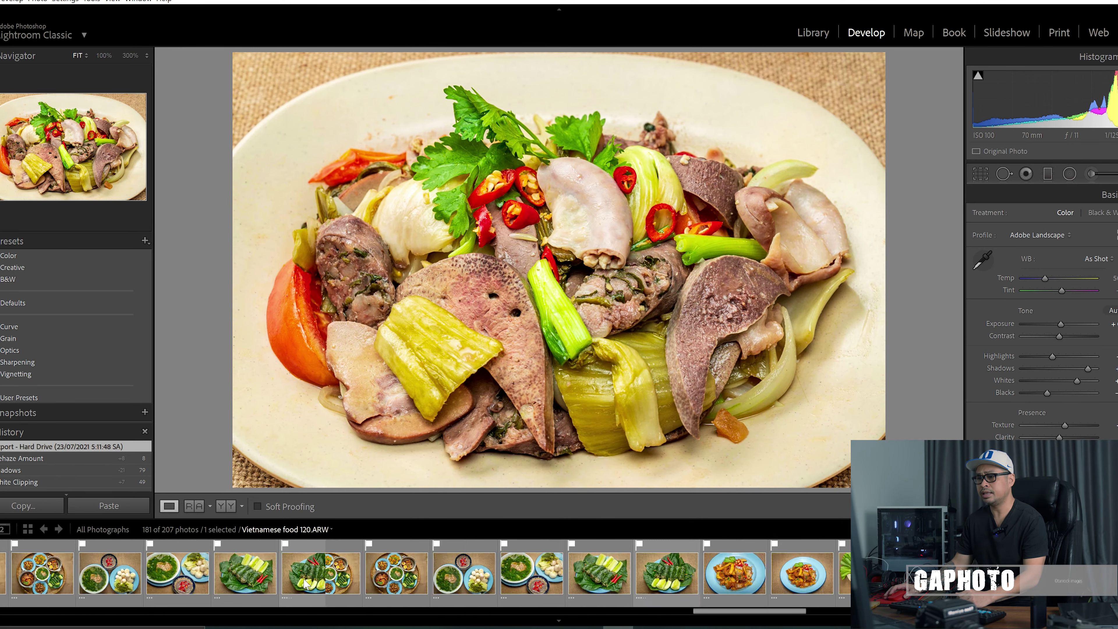
pyautogui.scroll(5, 305, 572)
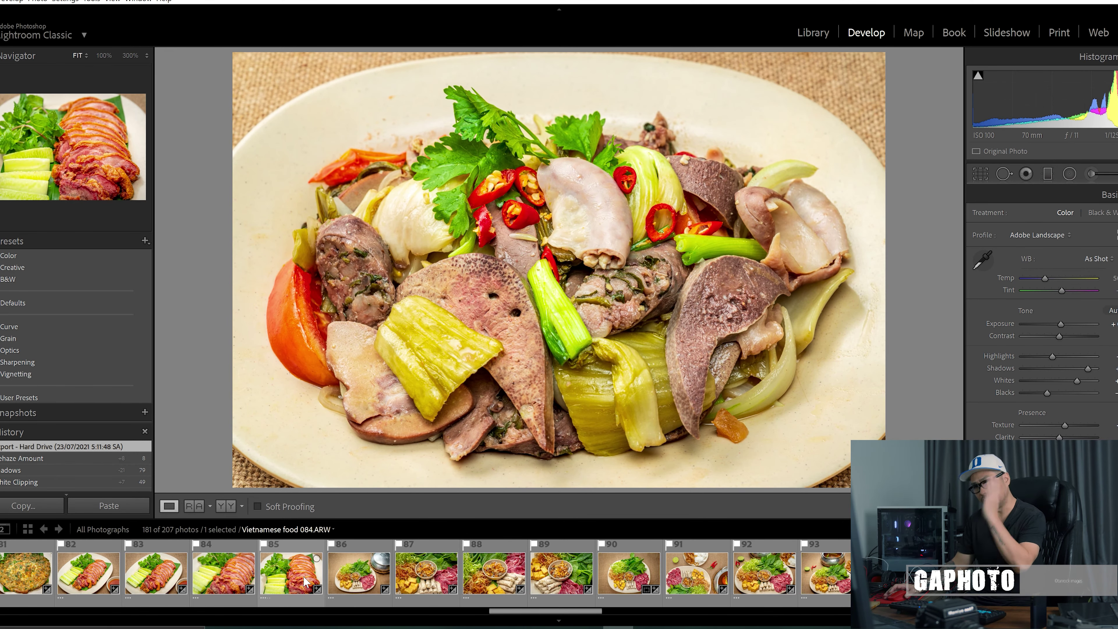
pyautogui.scroll(5, 305, 572)
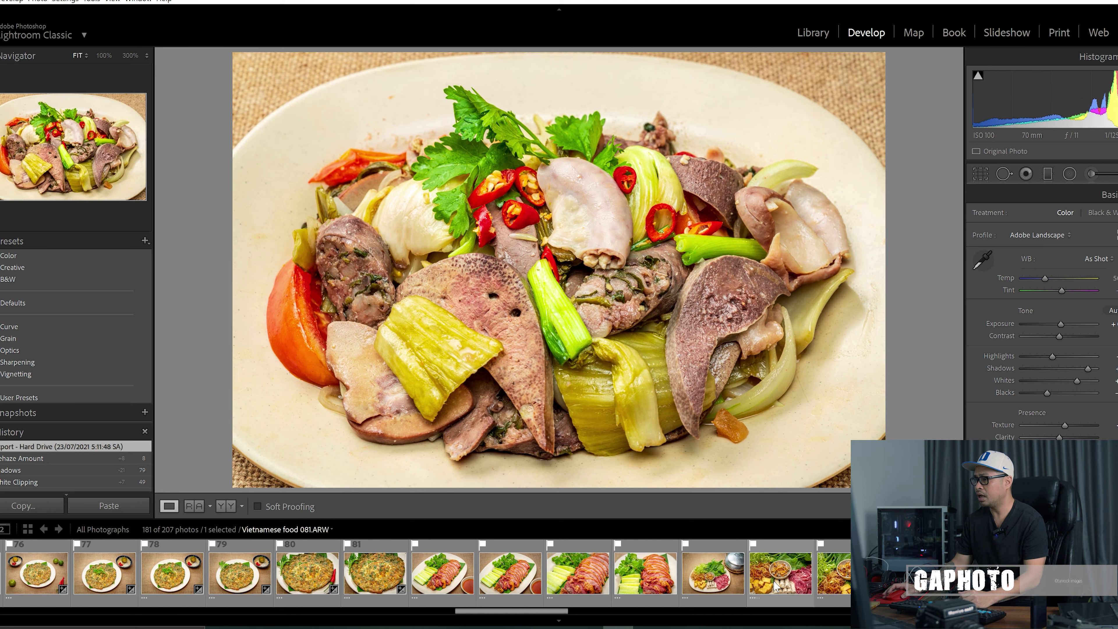
pyautogui.click(587, 586)
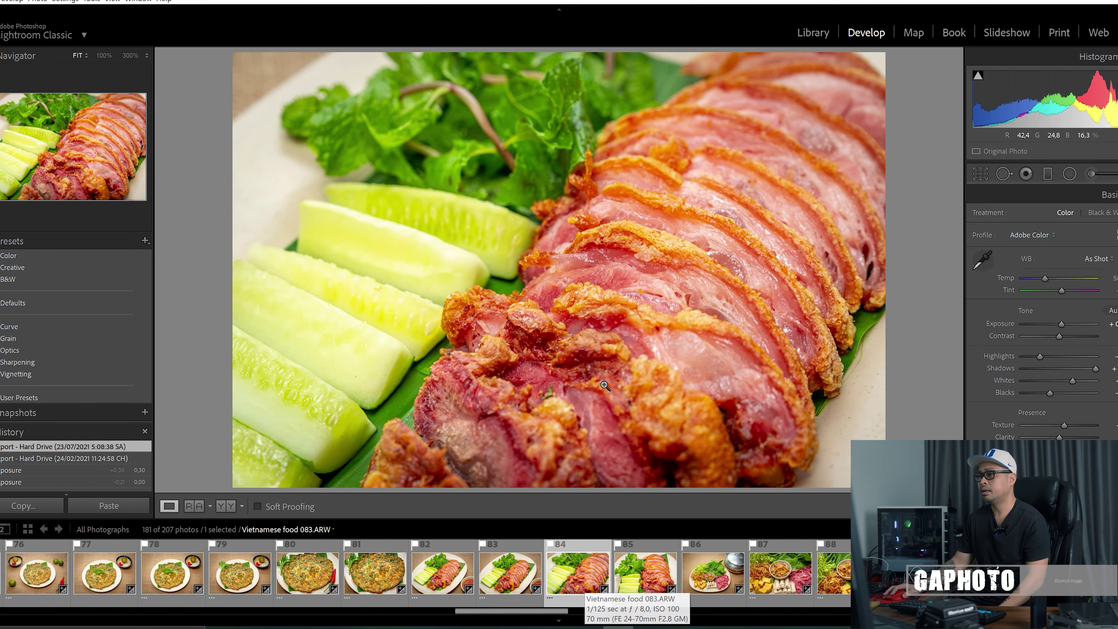
pyautogui.click(601, 375)
pyautogui.click(601, 375)
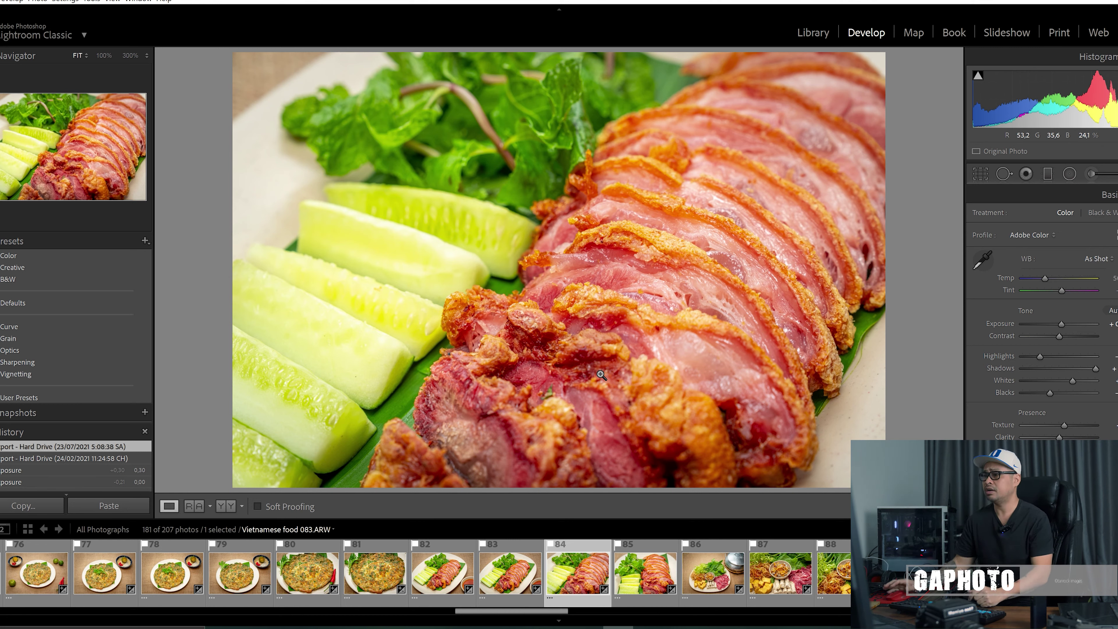
pyautogui.click(506, 590)
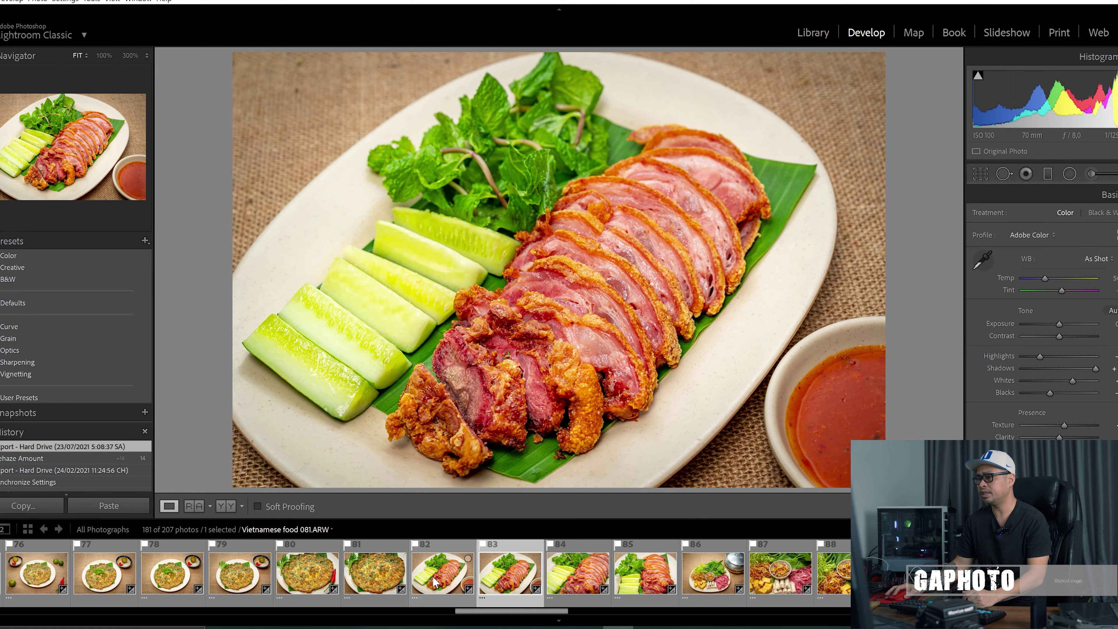
pyautogui.click(653, 583)
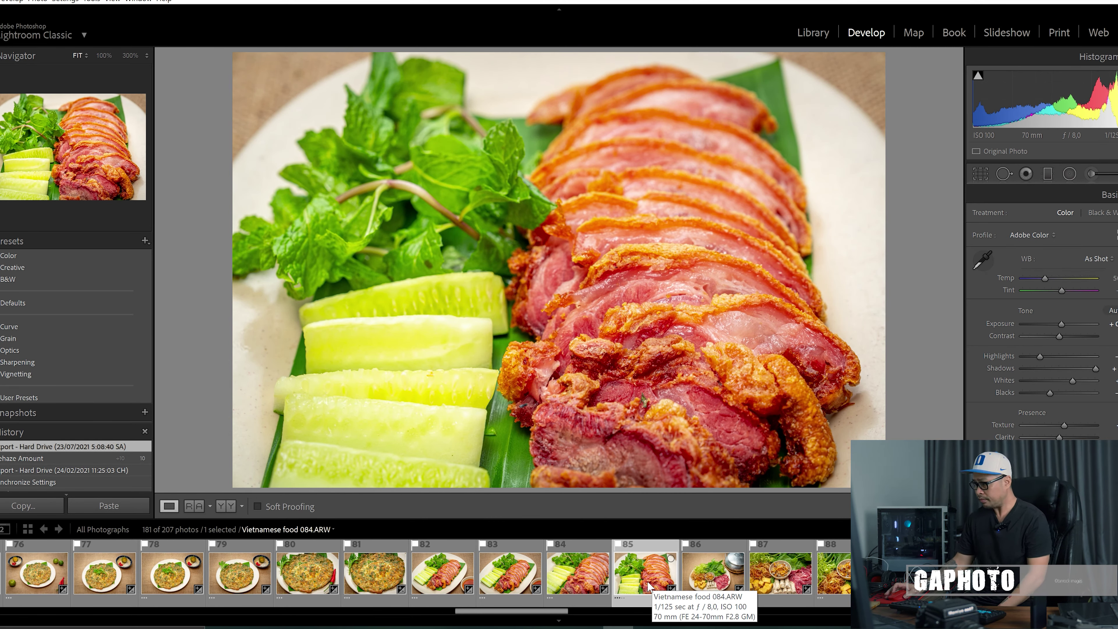
# - Browse the filmstrip back and forth through the whole series of dishes, ending at the first noodle bowl photos
pyautogui.hscroll(-5, 396, 573)
pyautogui.hscroll(-6, 326, 574)
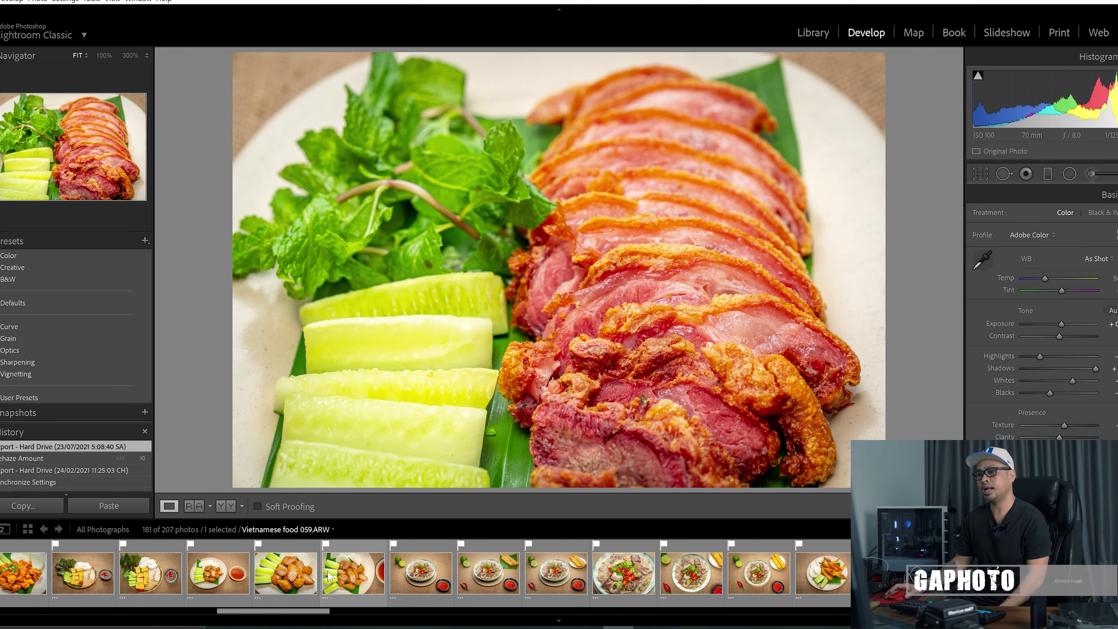
pyautogui.hscroll(-6, 329, 575)
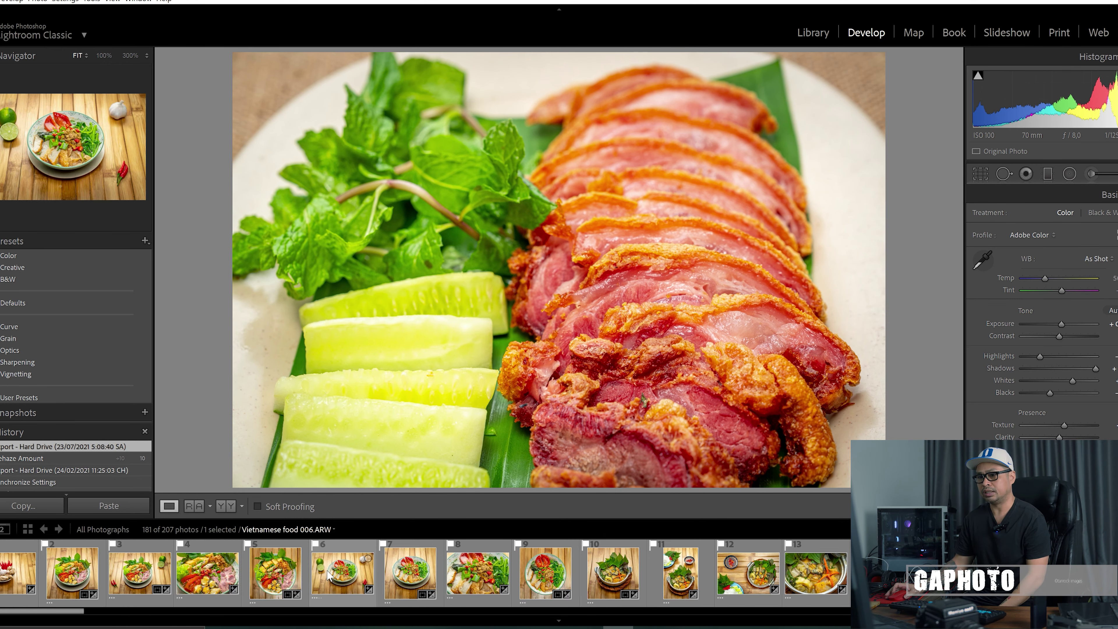
pyautogui.hscroll(8, 330, 575)
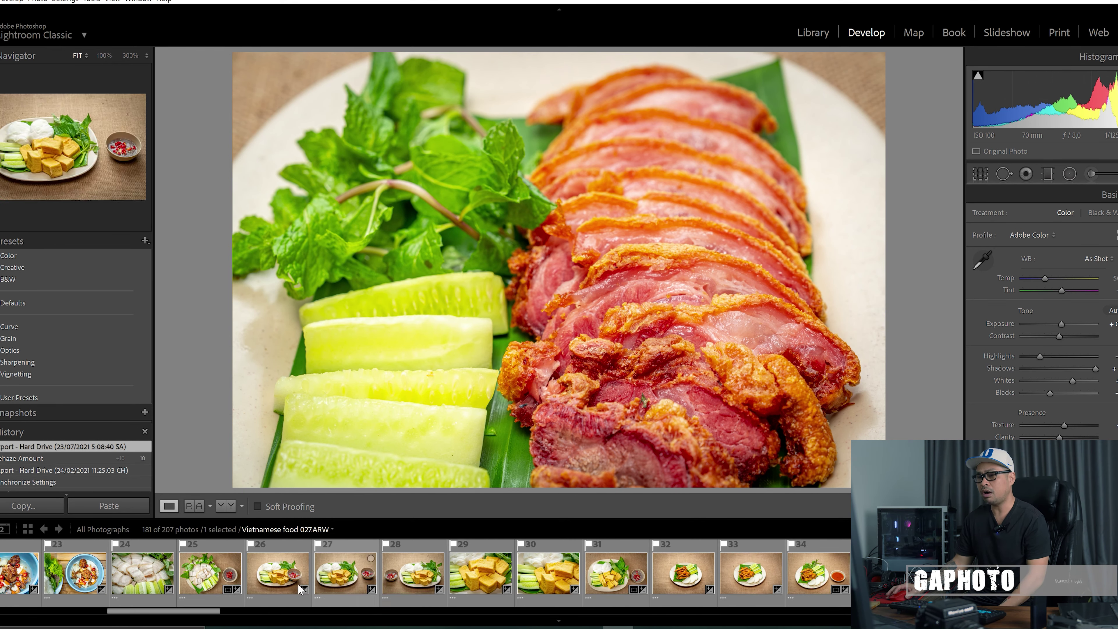
pyautogui.hscroll(10, 281, 621)
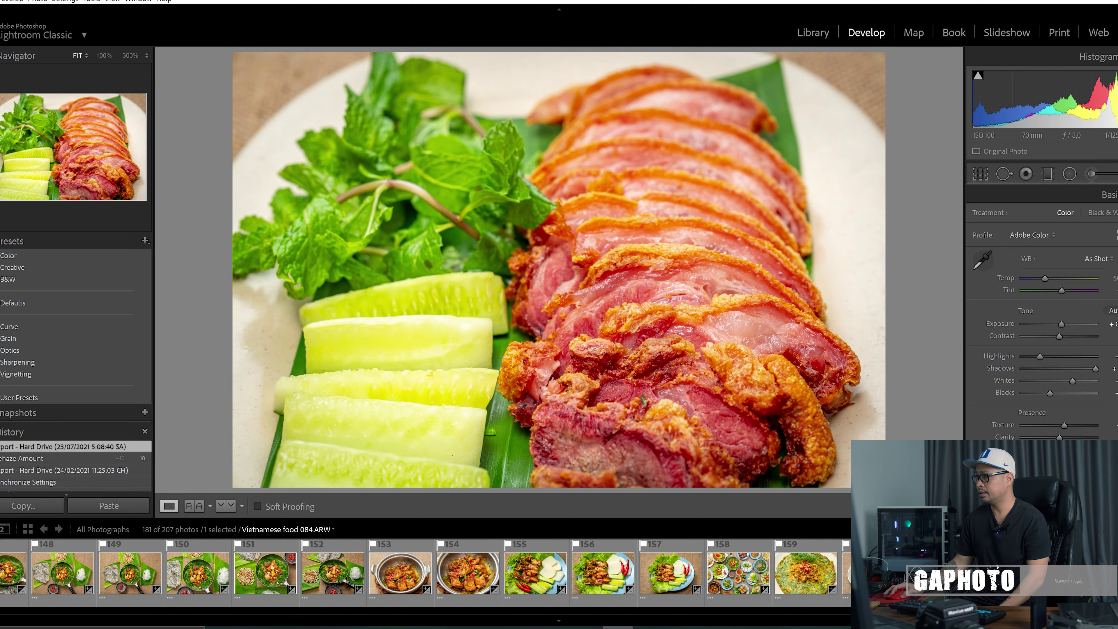
pyautogui.scroll(-10, 425, 570)
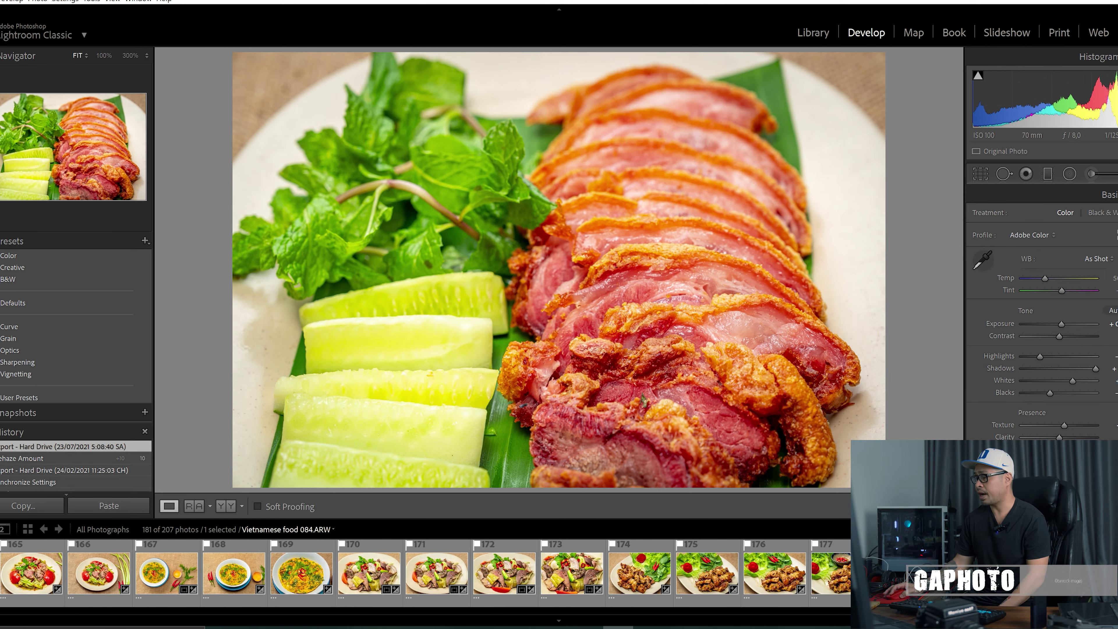
pyautogui.moveTo(552, 612); pyautogui.dragTo(30, 617)
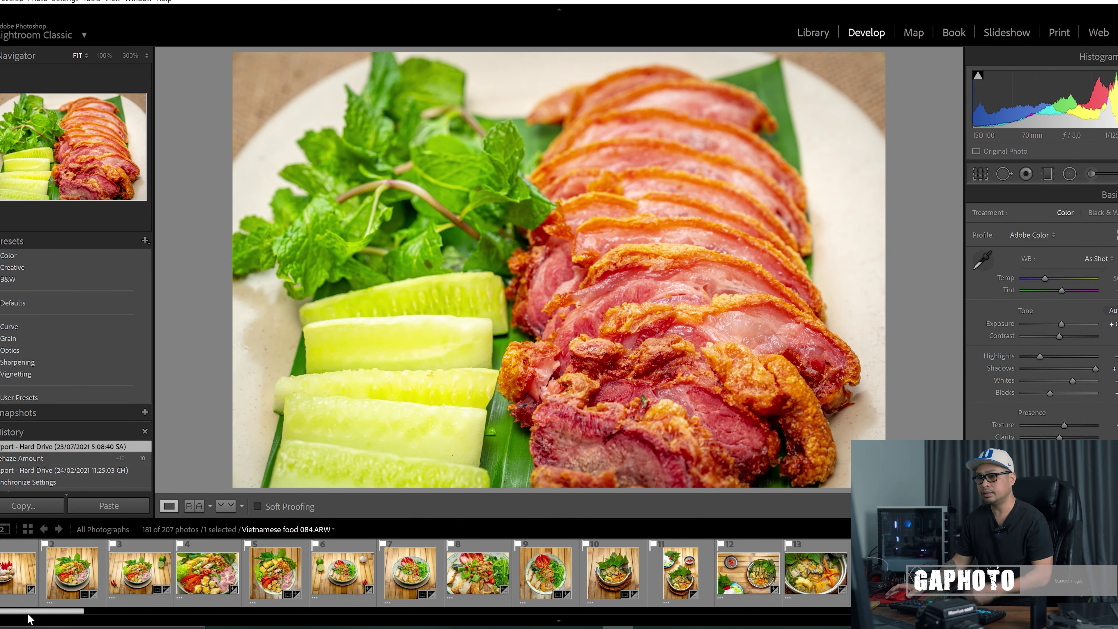
# - Open the close-up of the fried fish bowl with dill and chilli, Vietnamese food 016.ARW
pyautogui.click(497, 566)
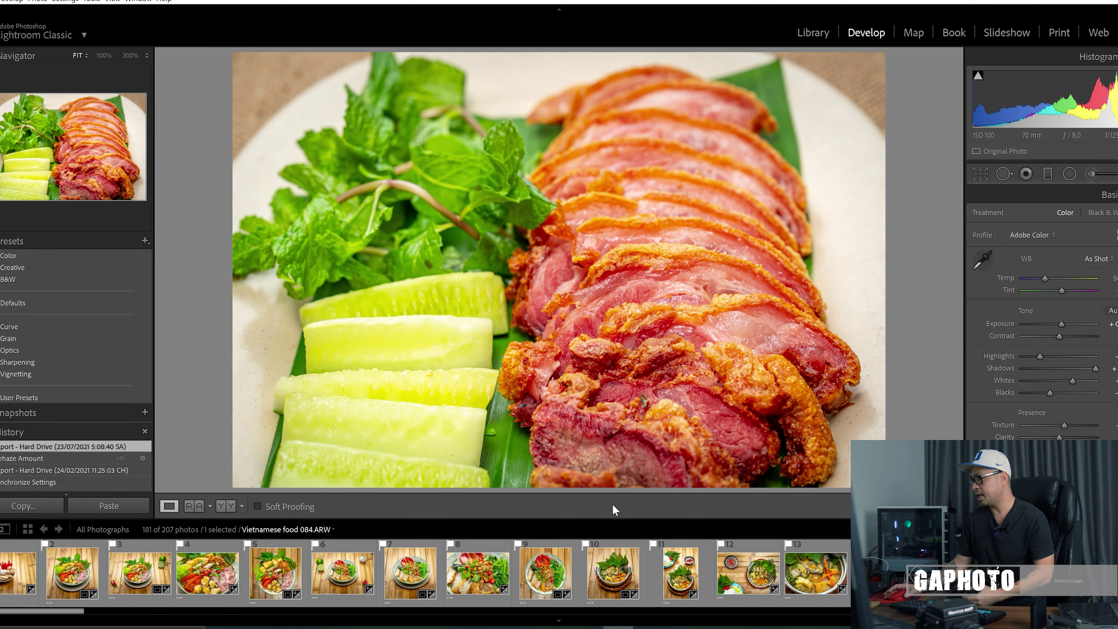
pyautogui.press('Right')
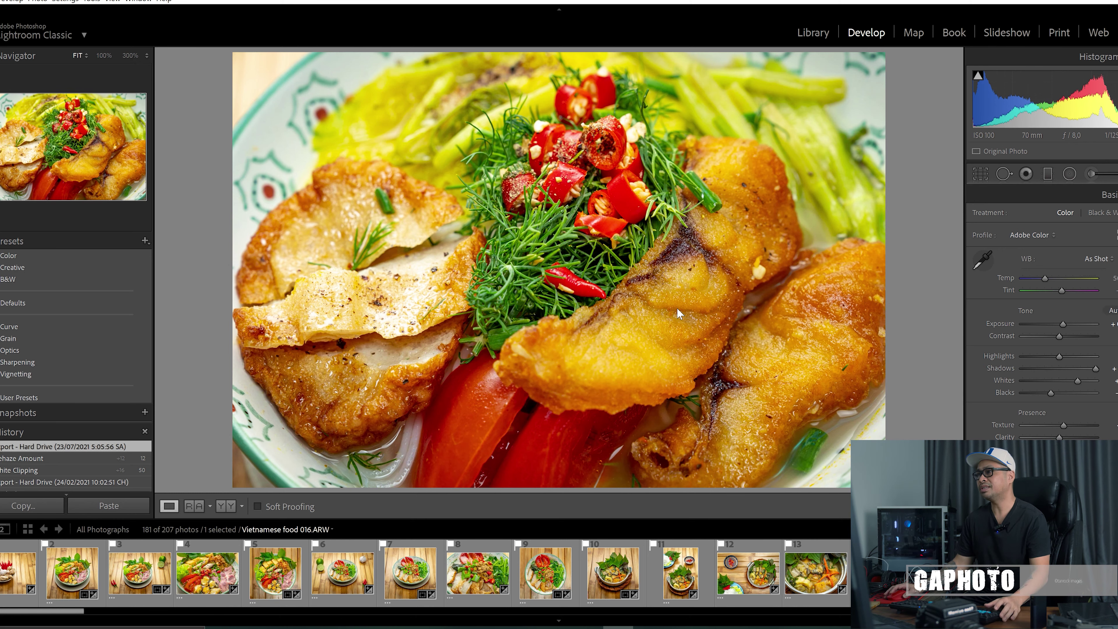
pyautogui.moveTo(678, 313); pyautogui.dragTo(613, 327)
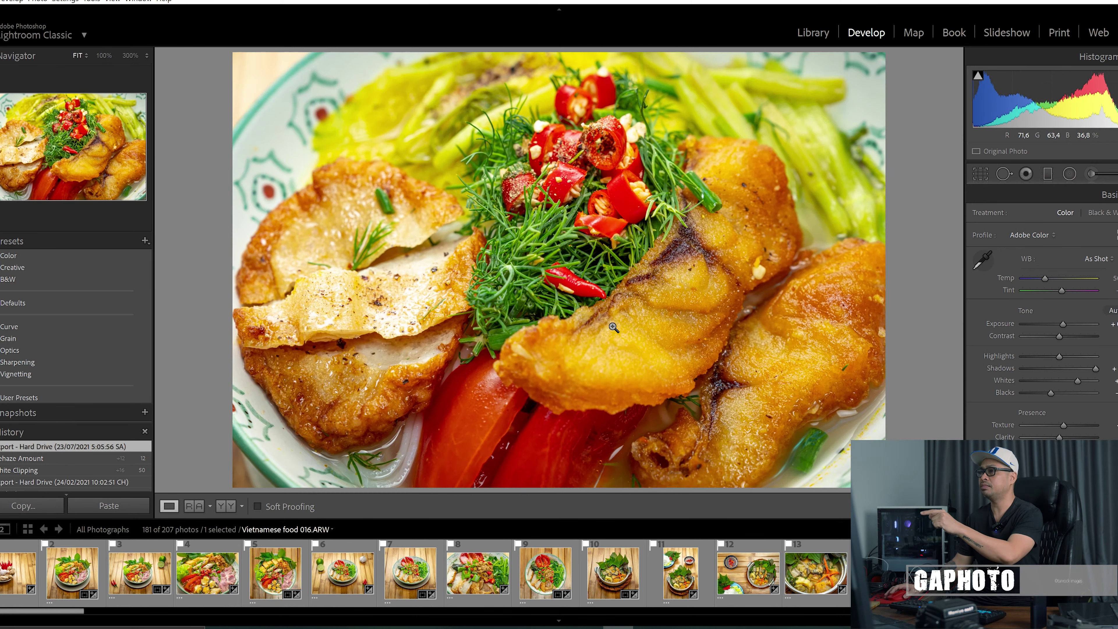